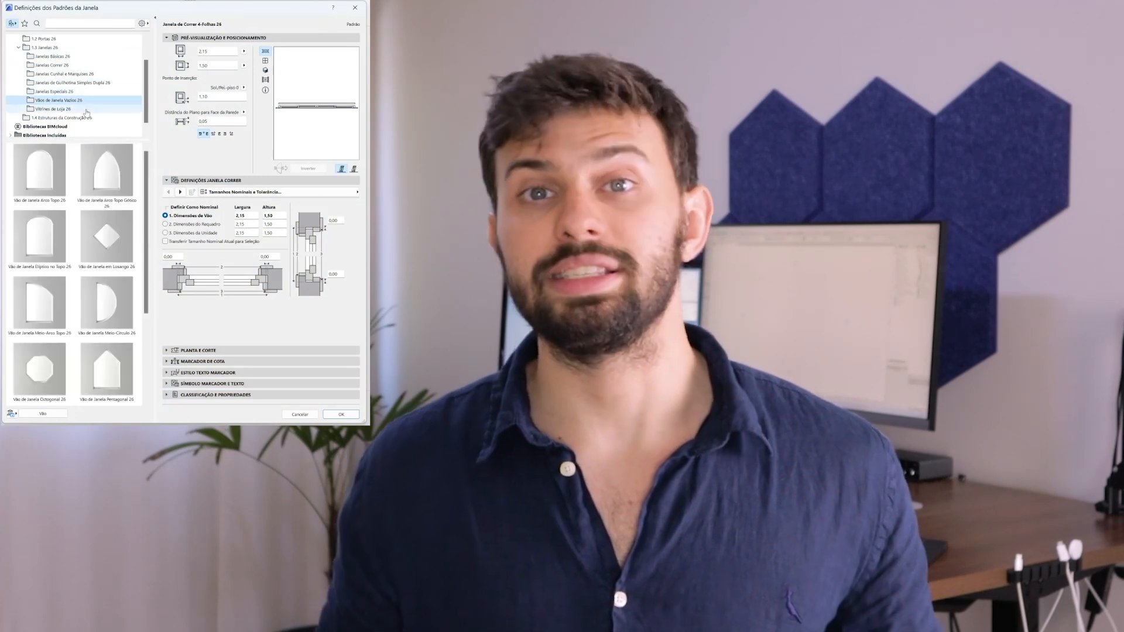
click(84, 110)
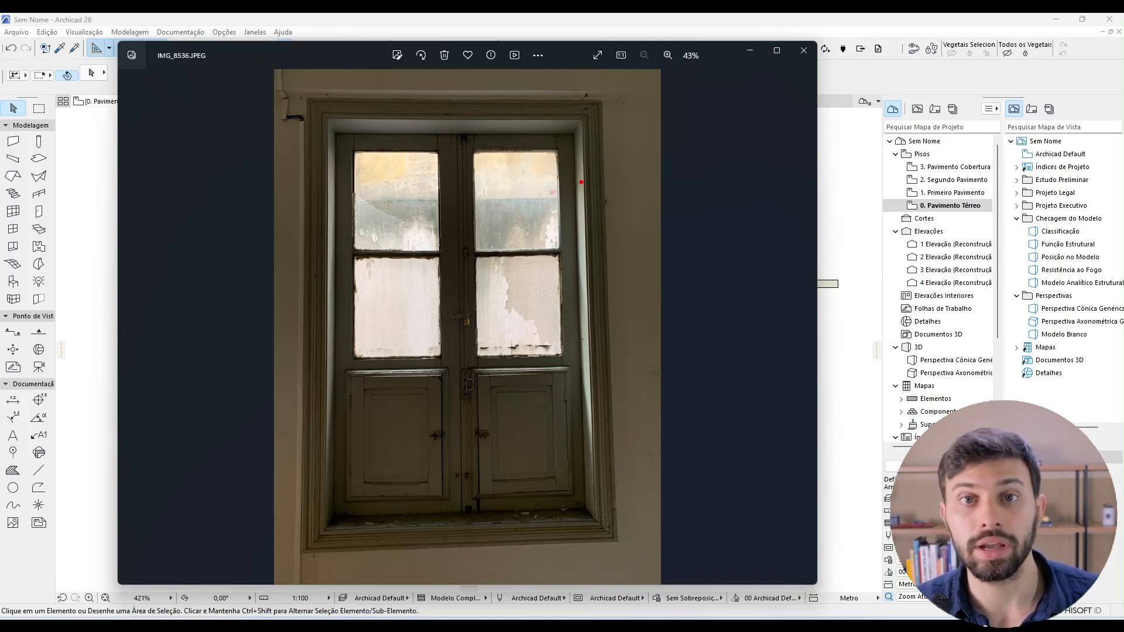
Examine the glass panes and lower panels of the old double-leaf windows in reference photos IMG_8536 and IMG_8537.
drag(576, 172, 550, 186)
mouse_move(546, 179)
mouse_down()
mouse_move(538, 188)
mouse_move(556, 200)
mouse_up()
mouse_move(586, 273)
mouse_down()
mouse_move(554, 284)
mouse_move(556, 296)
mouse_up()
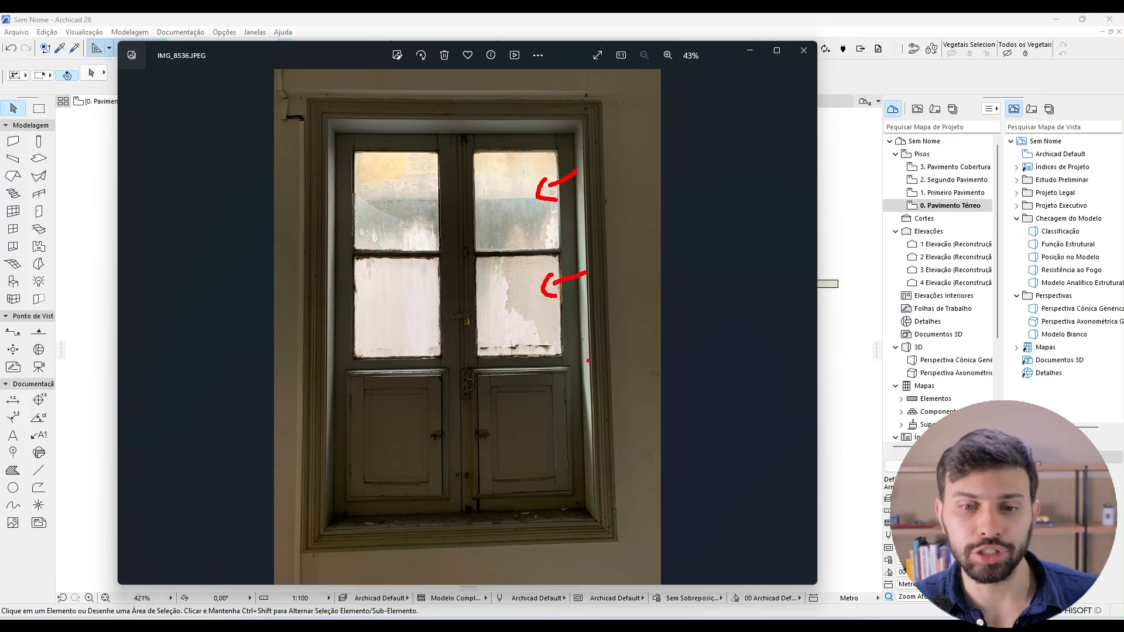
mouse_move(591, 378)
mouse_down()
mouse_move(574, 384)
mouse_move(582, 395)
mouse_up()
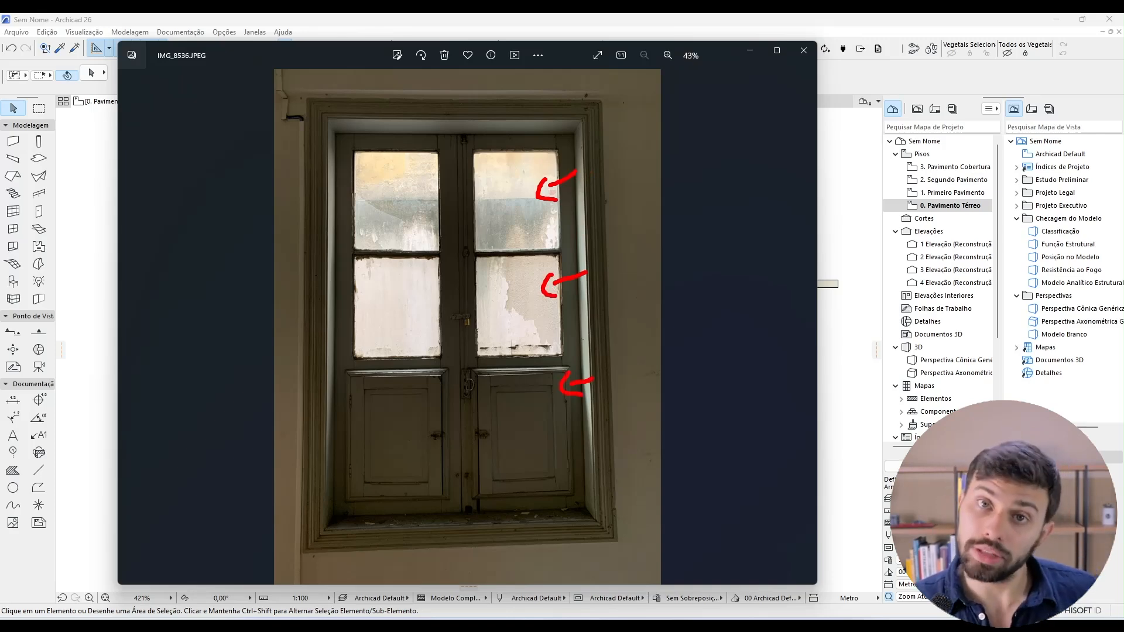
key(Escape)
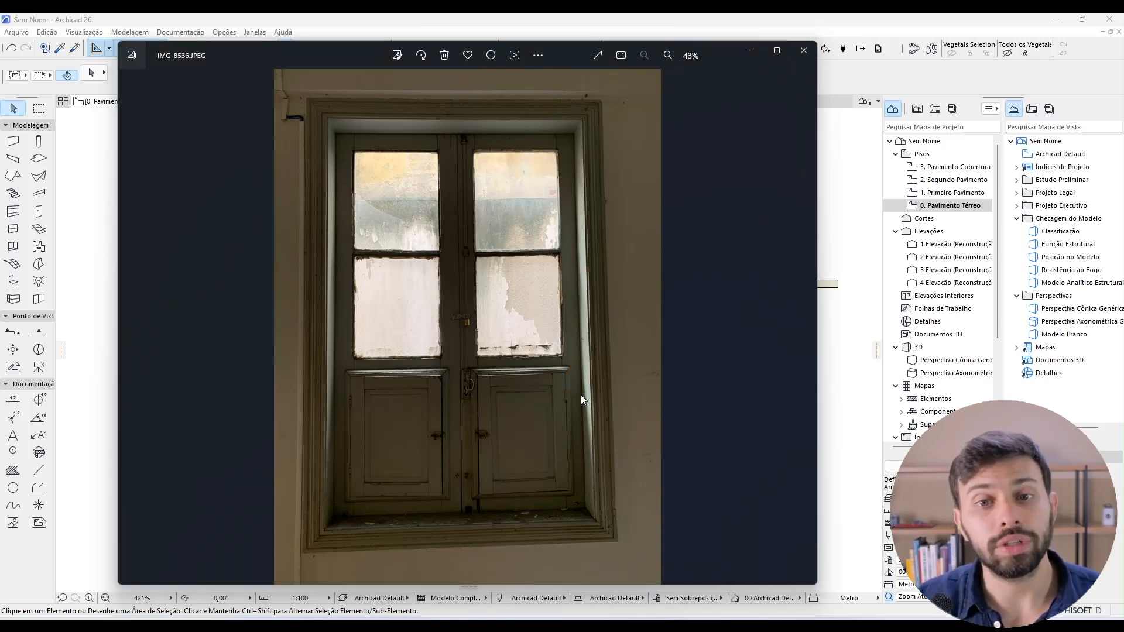
key(Right)
mouse_move(582, 373)
mouse_down()
mouse_move(546, 424)
mouse_move(522, 428)
mouse_move(548, 436)
mouse_up()
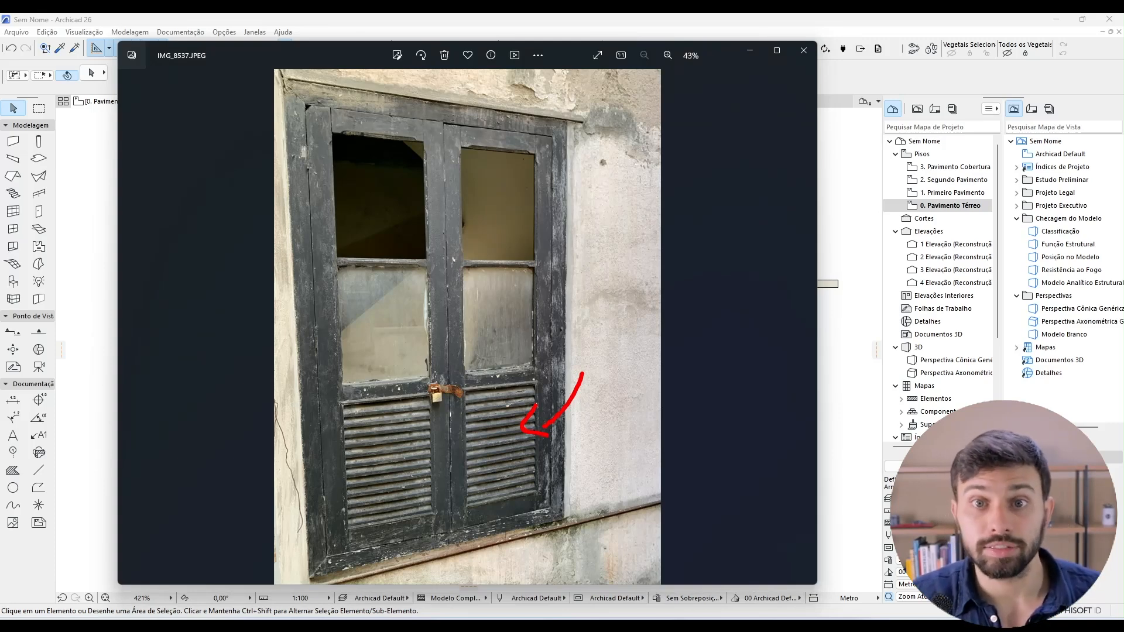
key(Escape)
click(749, 51)
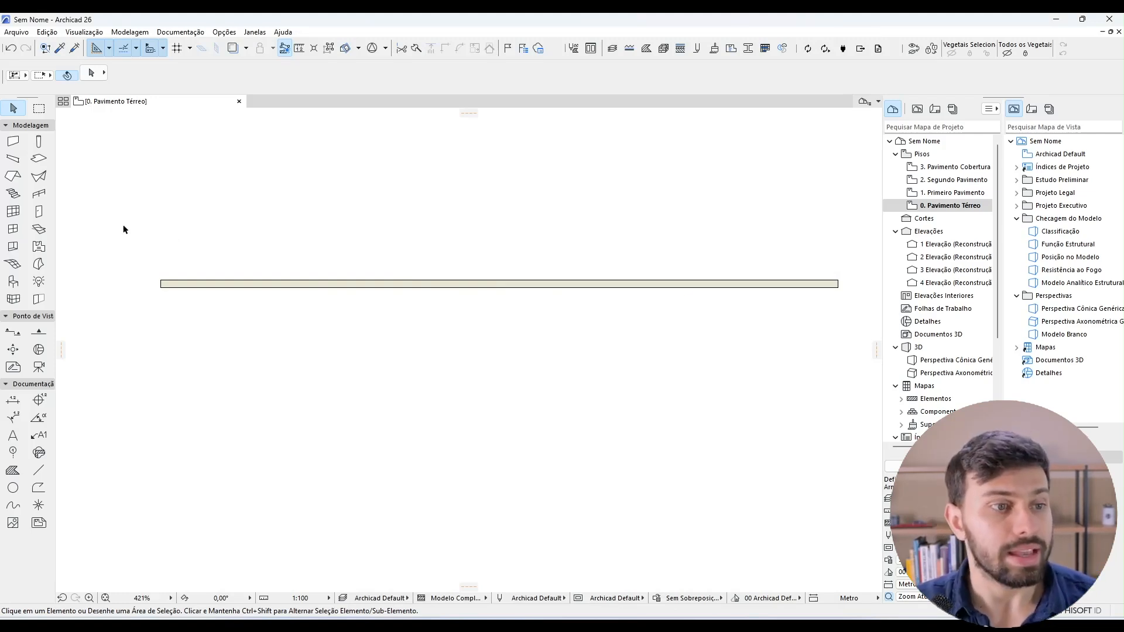
Open the default settings for windows and choose Janela 26 from the Janelas Básicas 26 library folder.
click(15, 232)
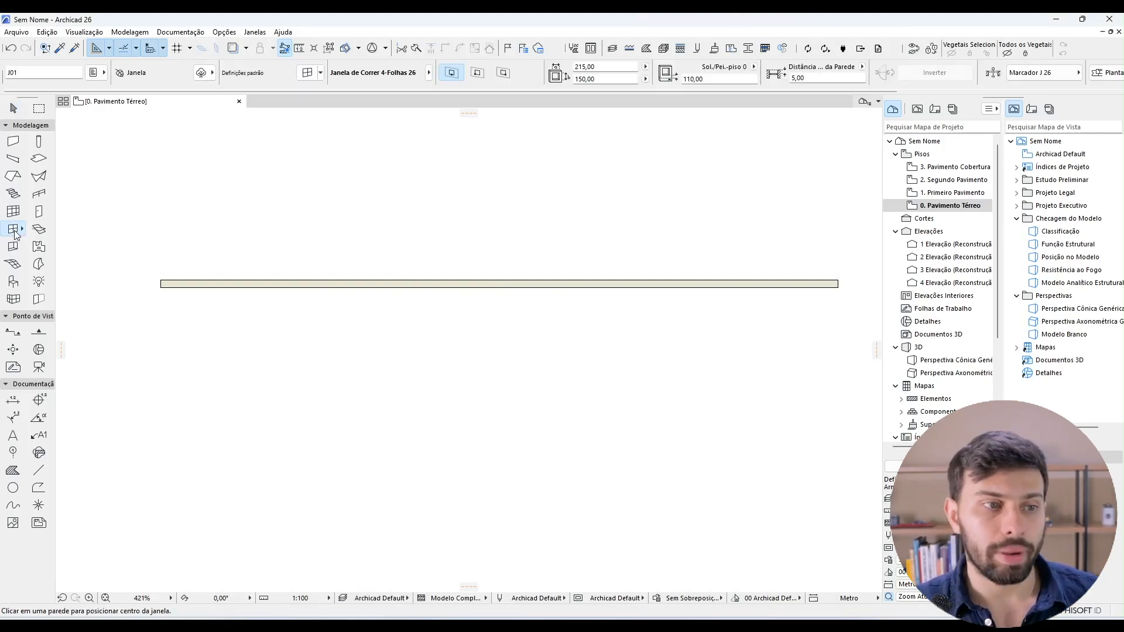
click(307, 73)
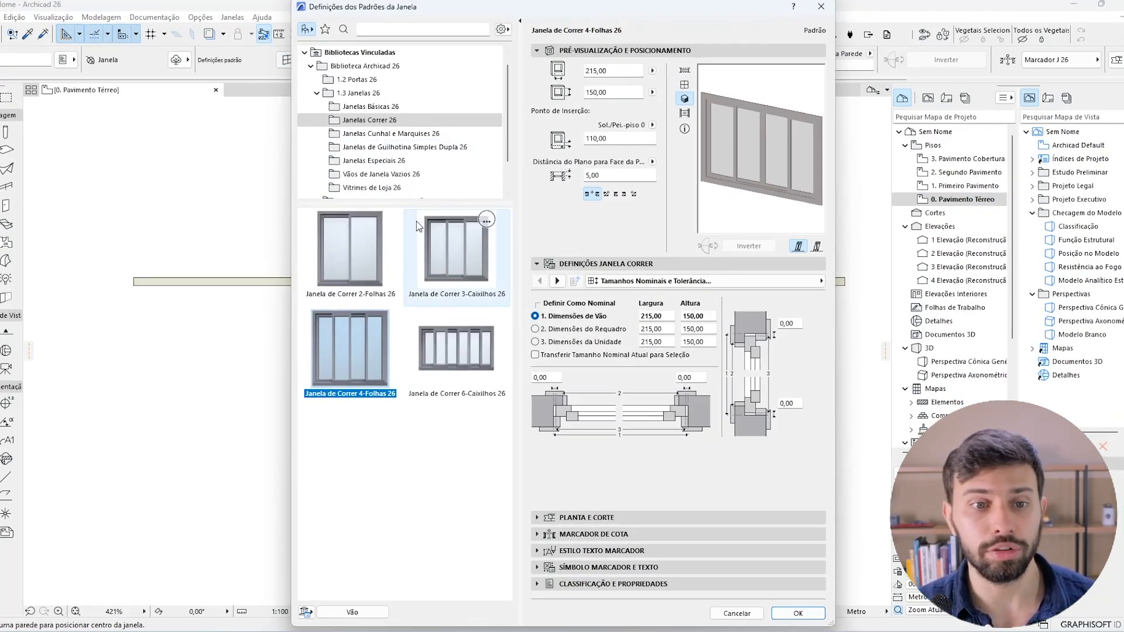
click(384, 117)
click(333, 247)
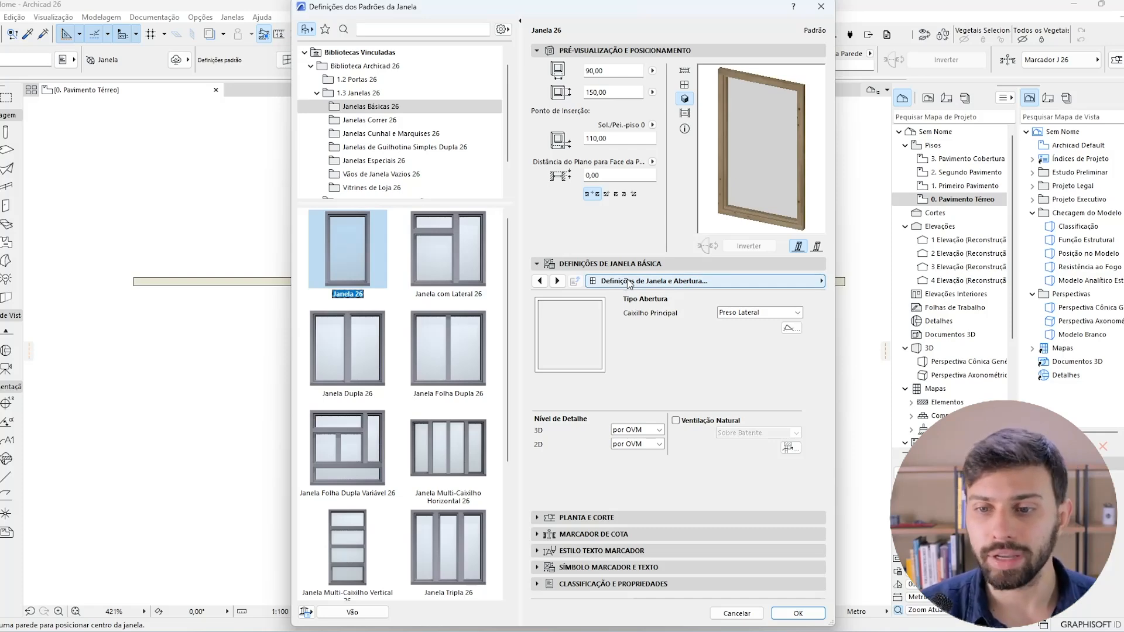
Try Caixilho Duplo as the opening type of Janela 26, and compare it with the Janela Folha Dupla 26 object.
click(761, 312)
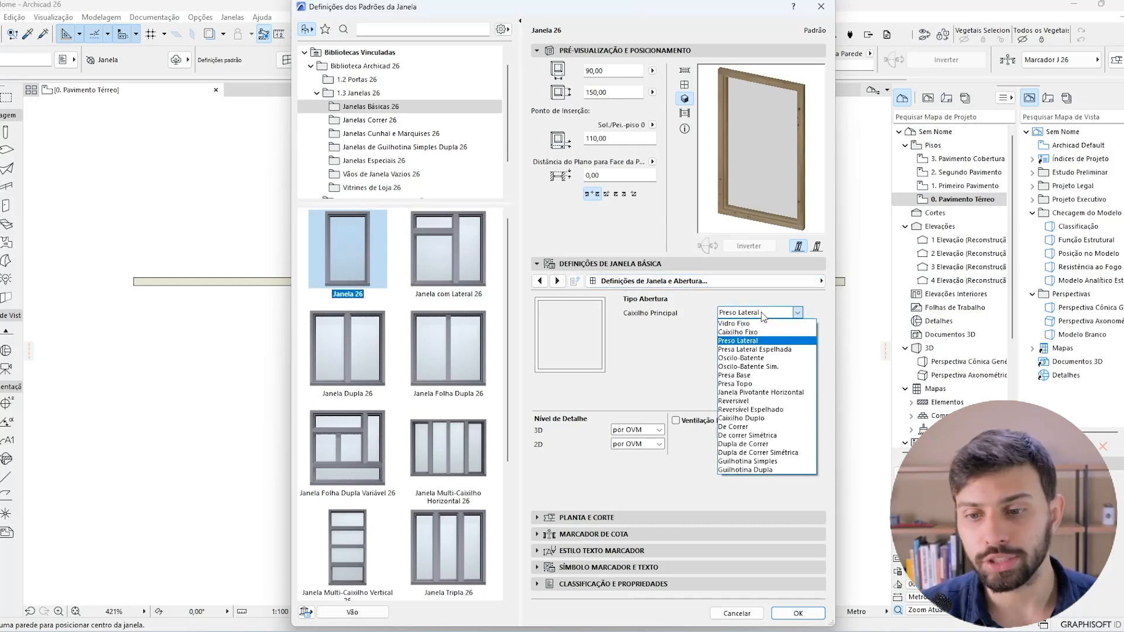
click(760, 419)
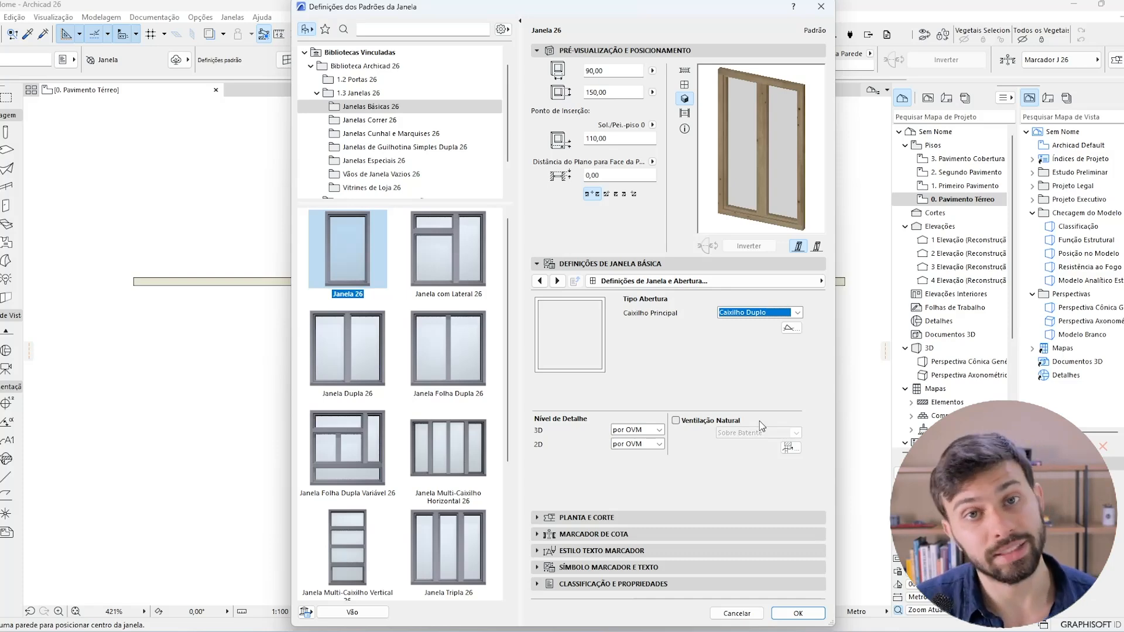
click(446, 370)
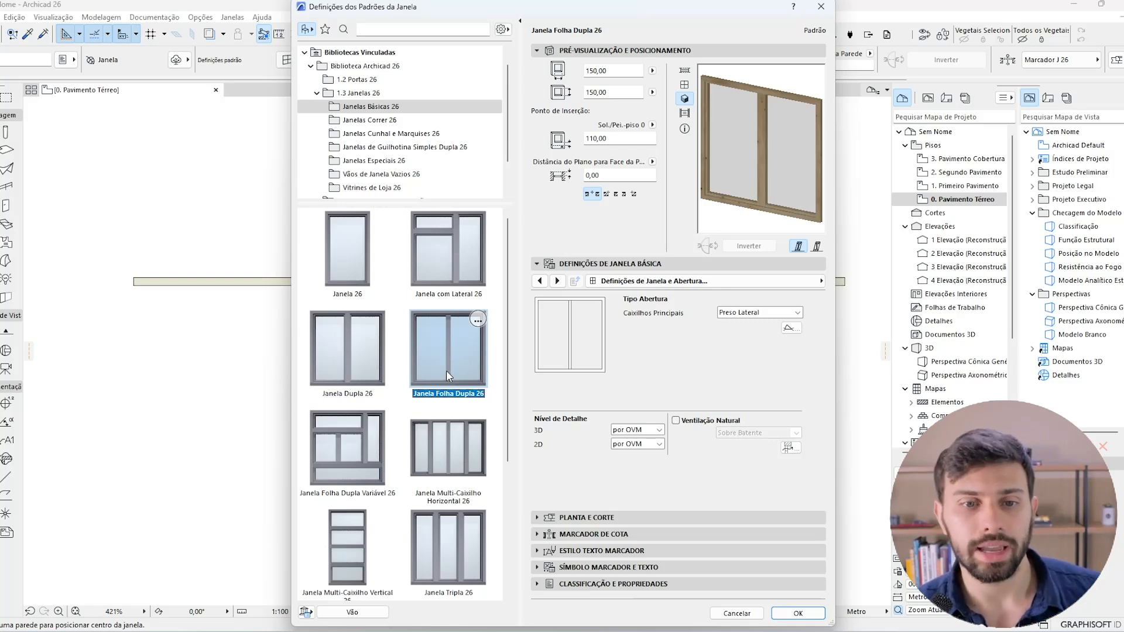
Choose Janela 26 with Caixilho Duplo as the main sash's opening type and set its 3D opening angle to 0°.
click(355, 228)
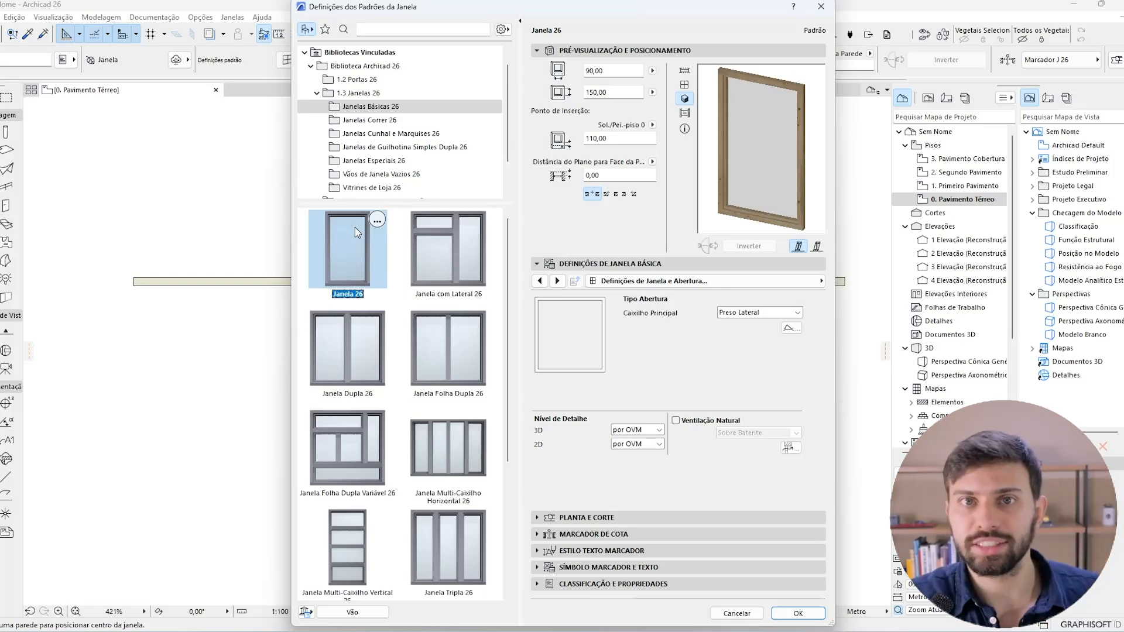
click(753, 313)
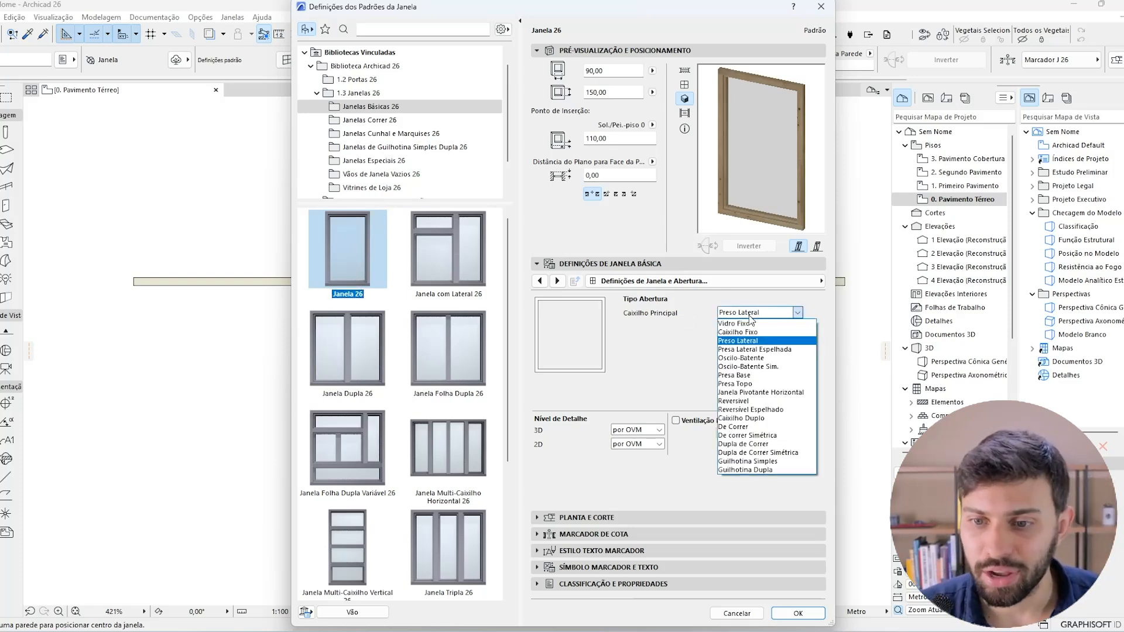
click(772, 417)
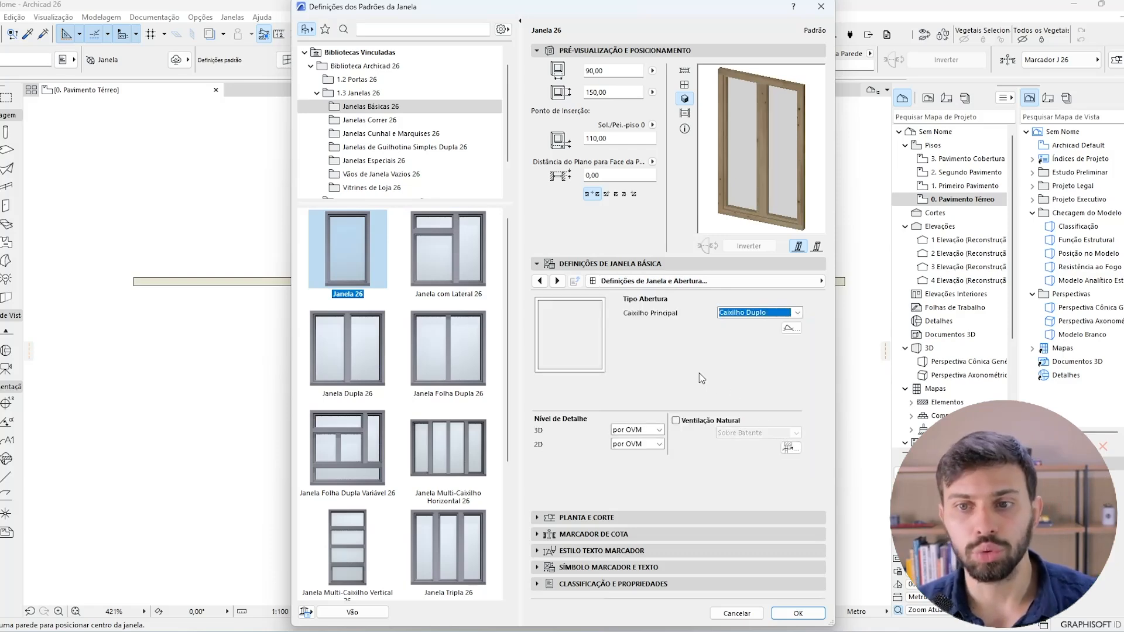
click(791, 329)
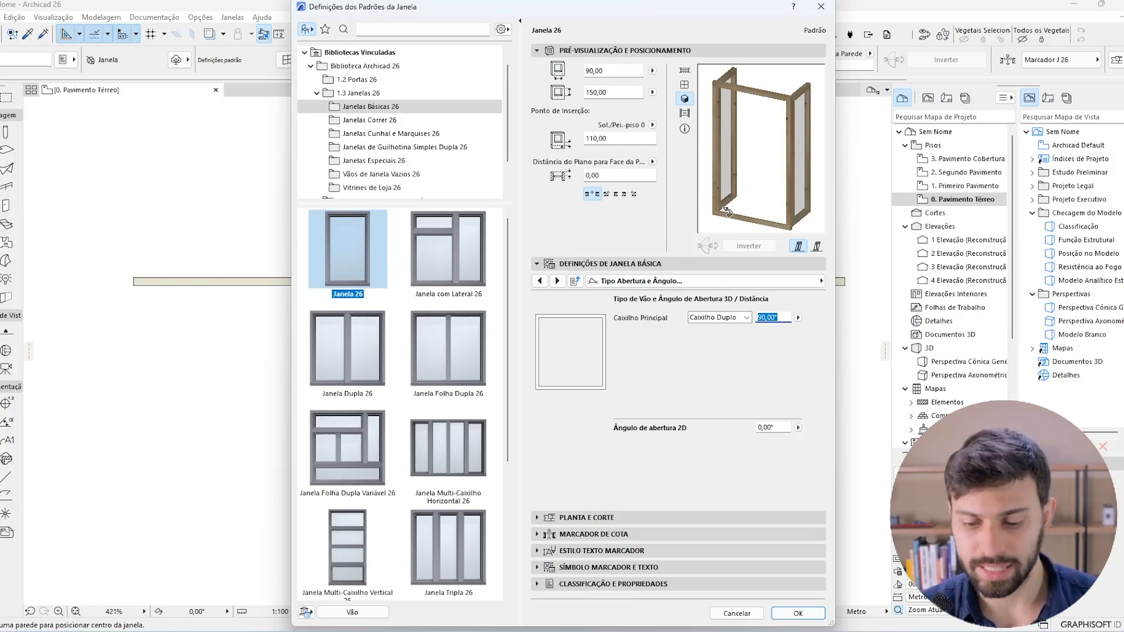
text(0)
key(Return)
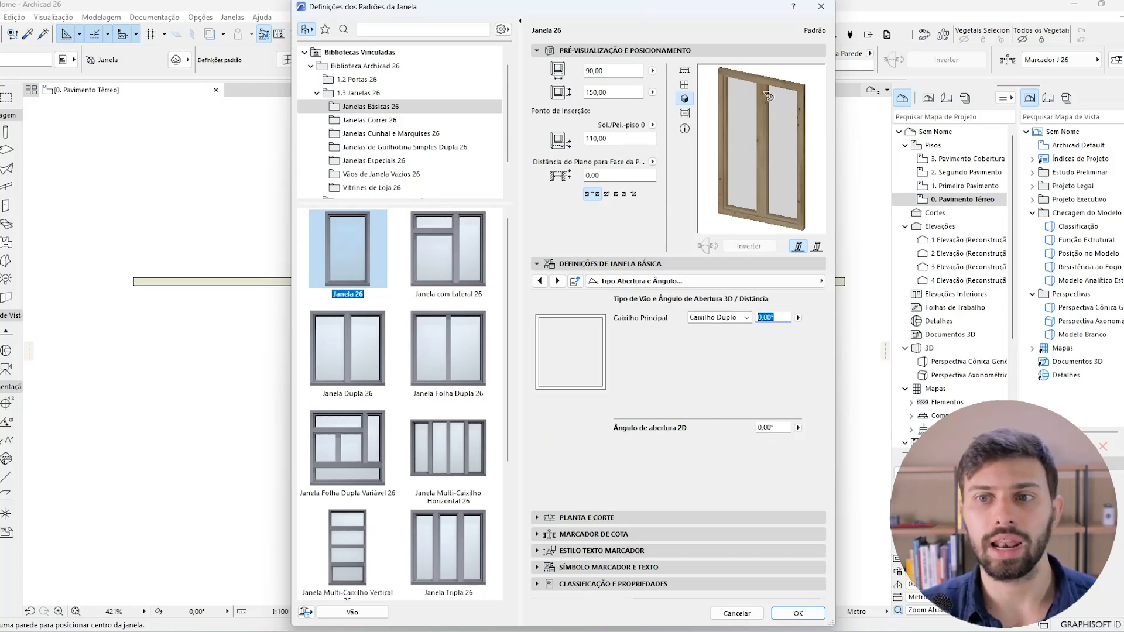
In the Batente e Caixilho settings, set the sash thickness to 3 cm and the sash's overlap with the frame to 2 cm.
click(757, 284)
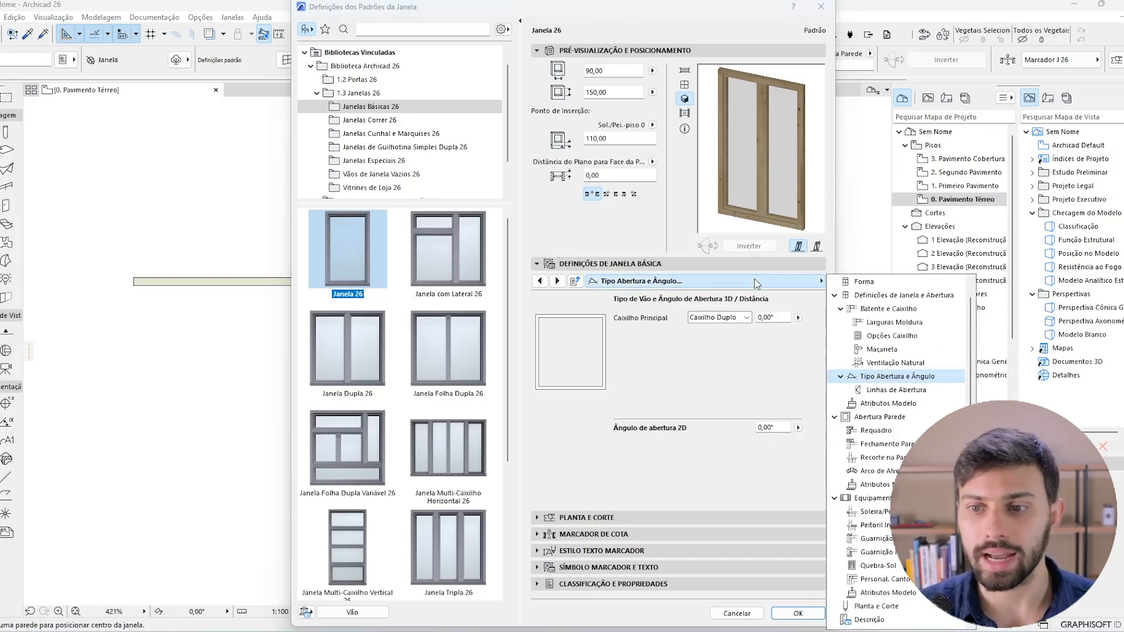
click(912, 307)
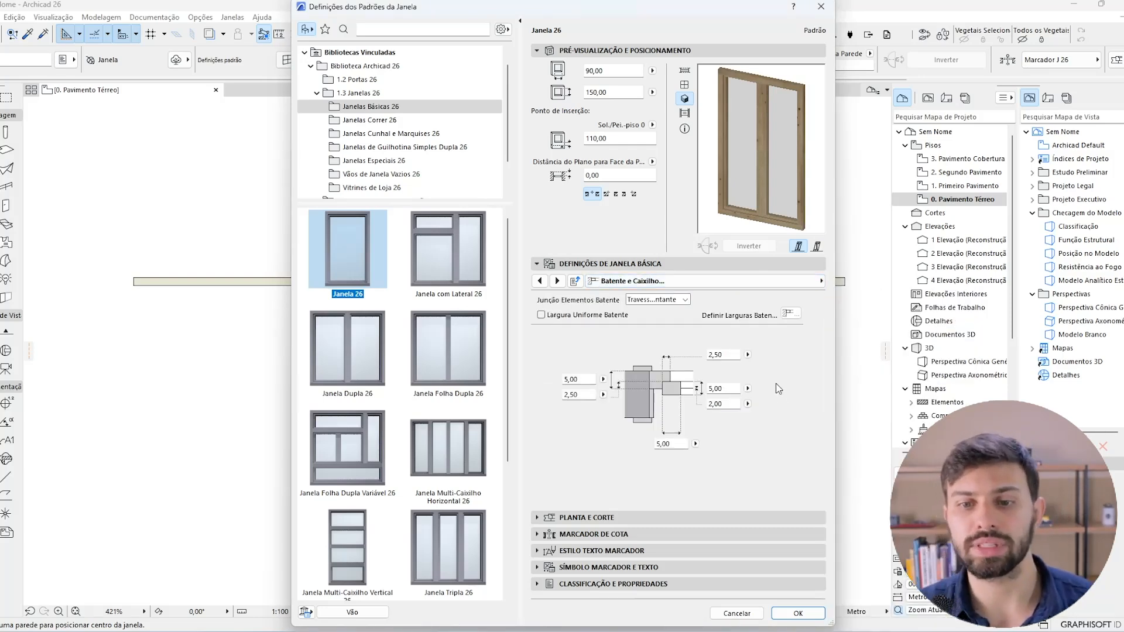
double_click(724, 388)
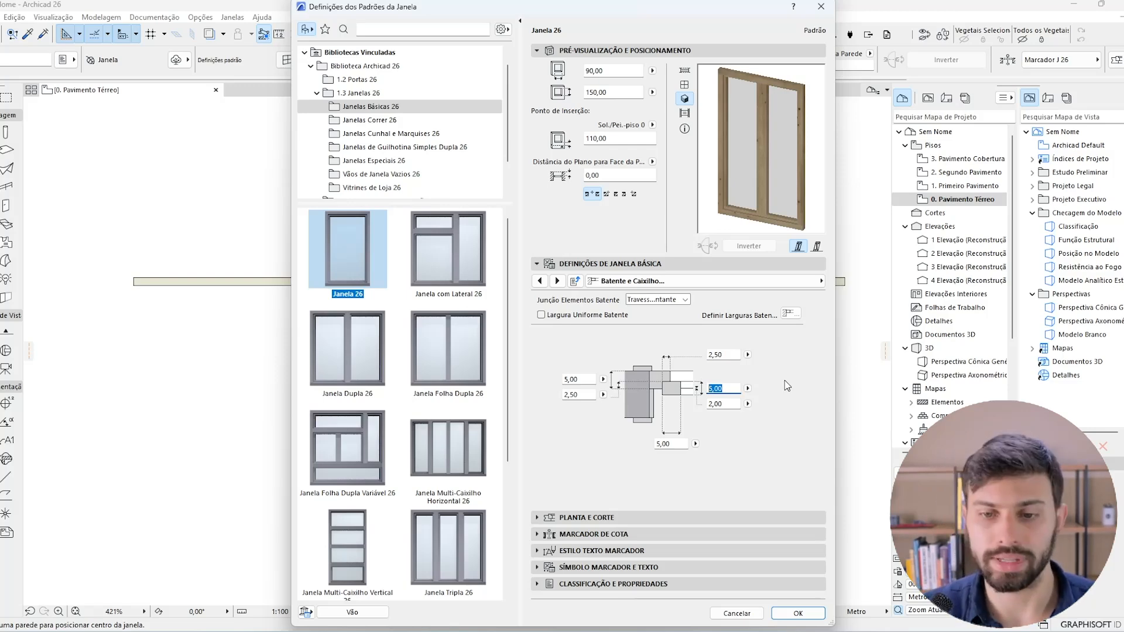
text(3)
key(Return)
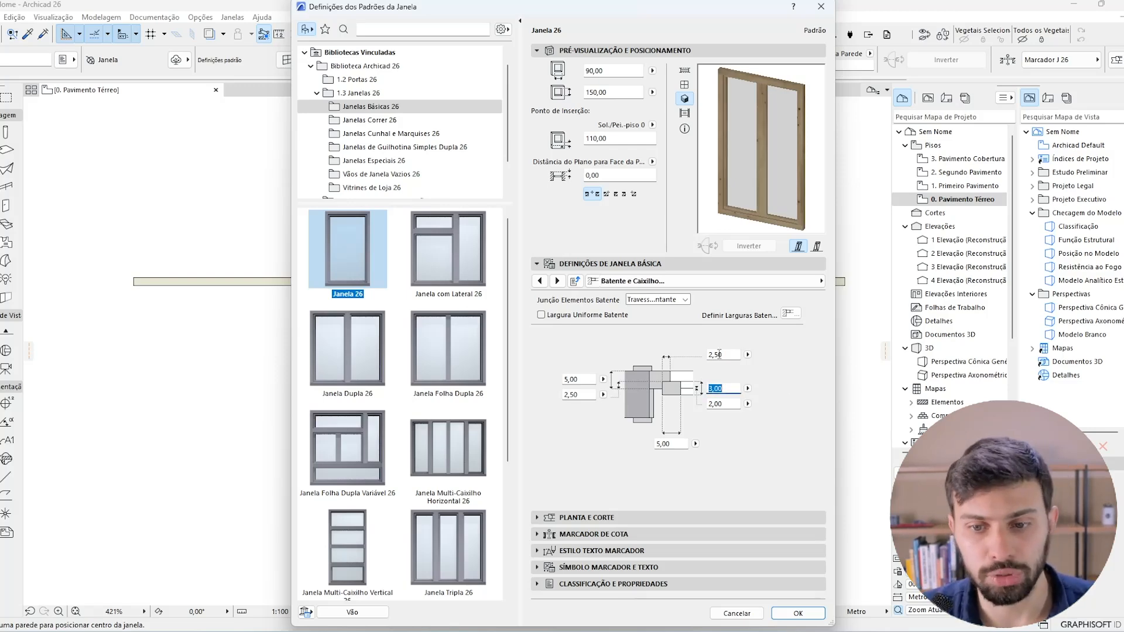
click(675, 444)
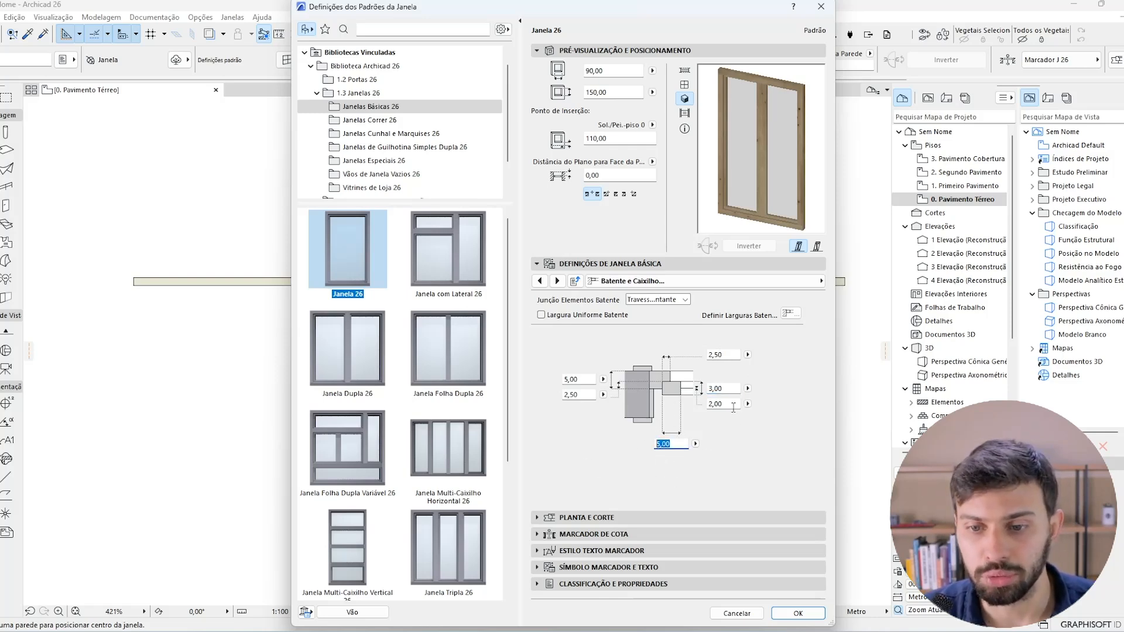
click(726, 355)
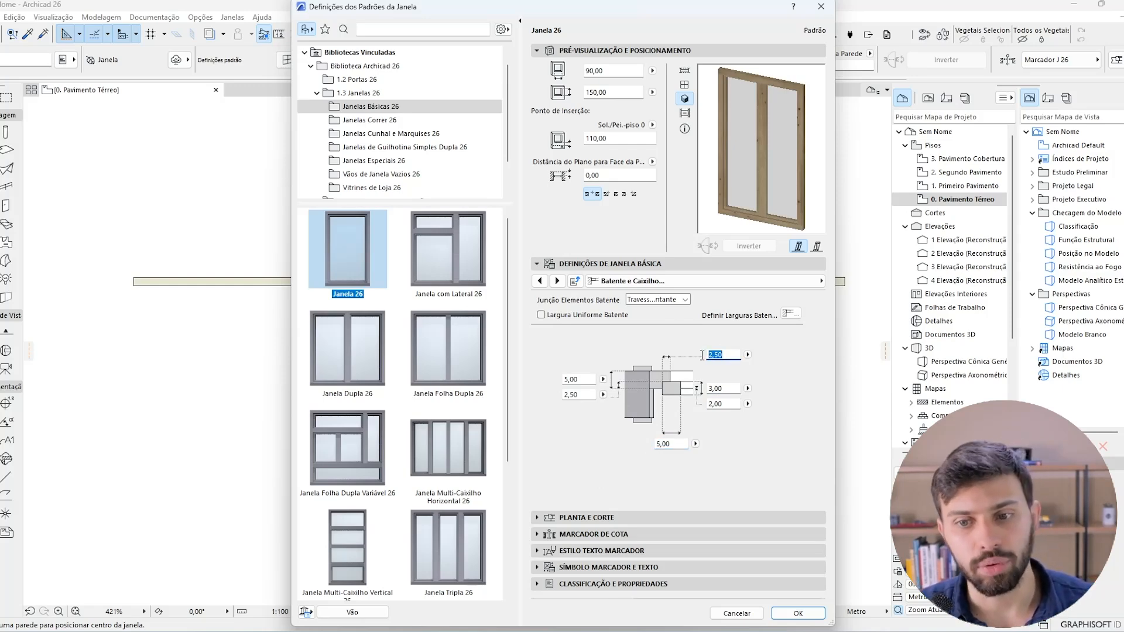
text(2)
click(776, 391)
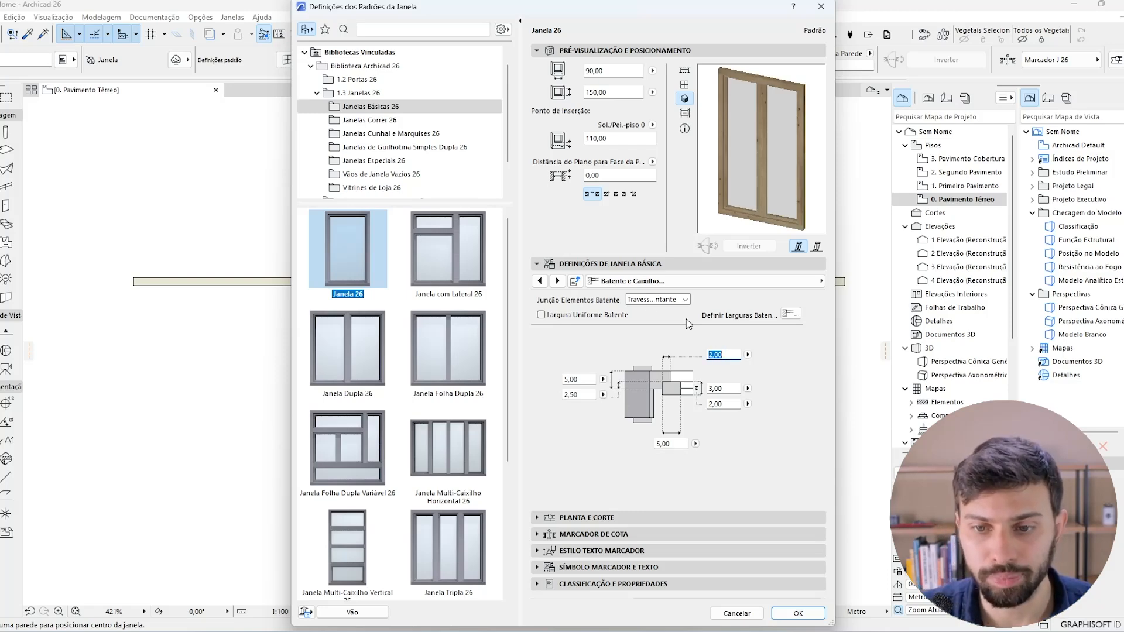
Enable a uniform frame width in the Larguras Moldura settings and accept the window defaults.
click(557, 281)
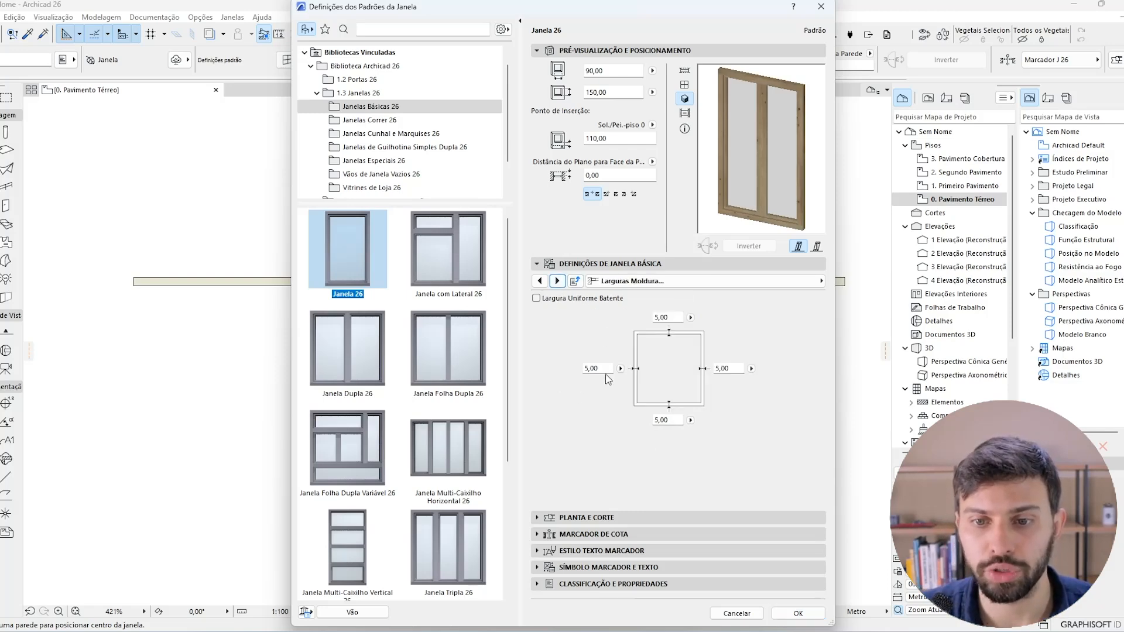
click(603, 300)
drag(733, 369, 704, 367)
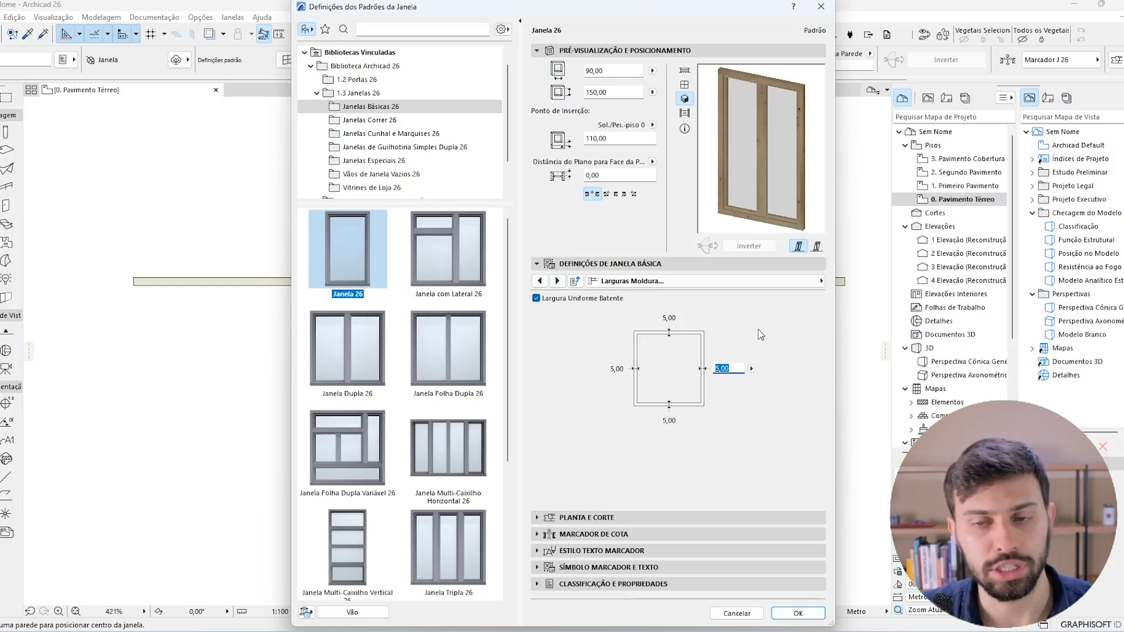
click(791, 613)
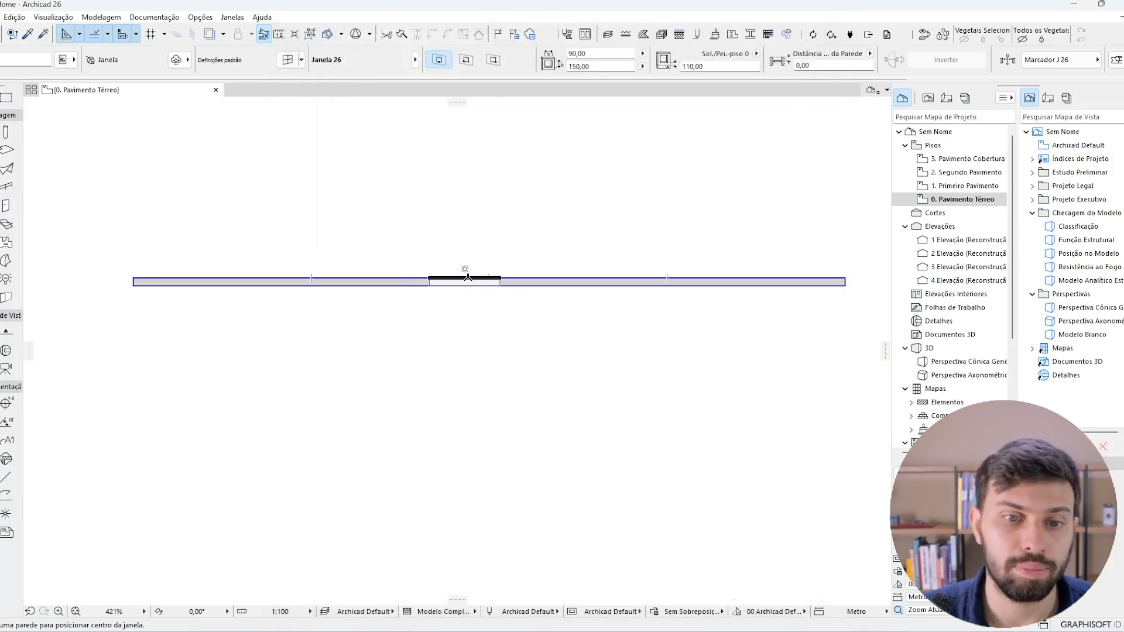
Place the double-sash window at the midpoint of the horizontal wall on the ground floor plan.
click(487, 271)
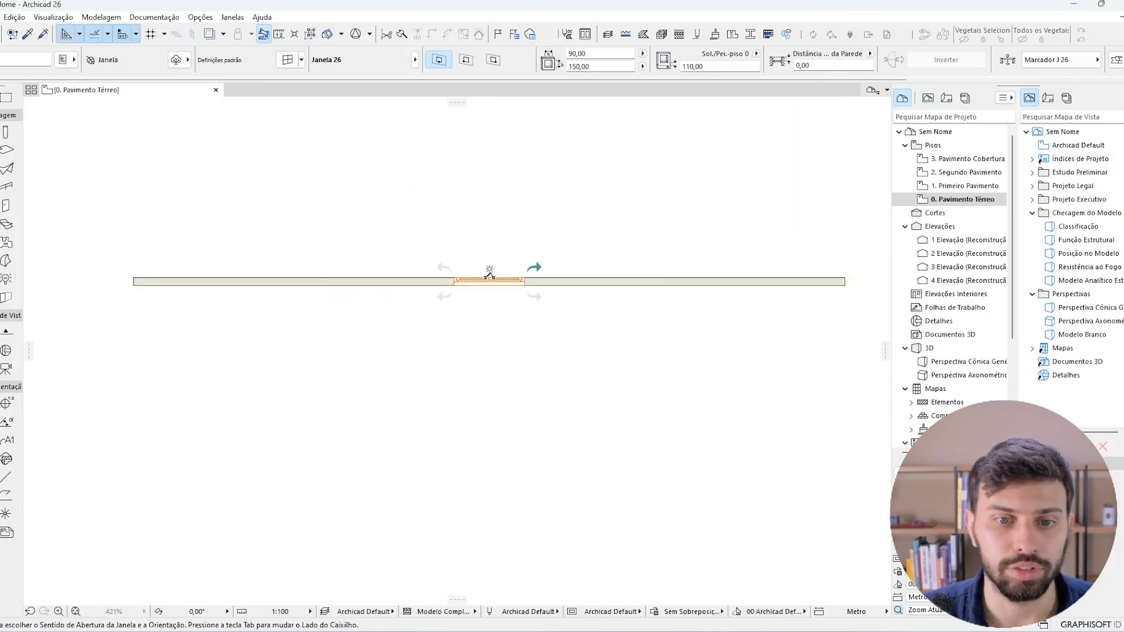
click(533, 267)
scroll(491, 277, up, 10)
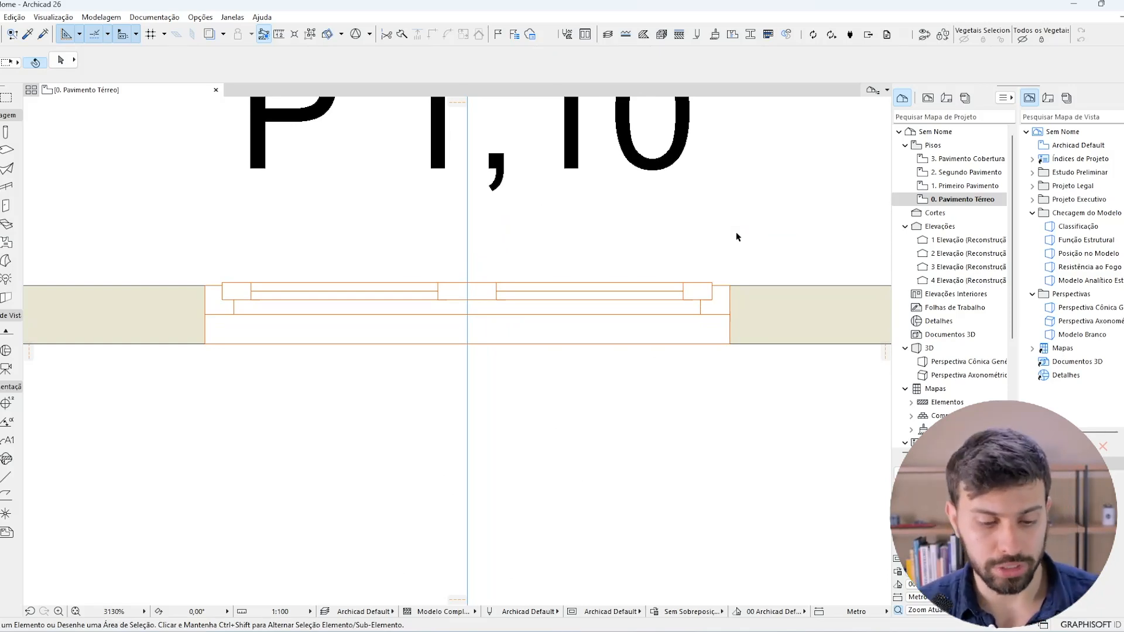
mouse_move(687, 250)
mouse_down()
mouse_move(450, 264)
mouse_move(609, 340)
mouse_move(739, 281)
mouse_move(667, 256)
mouse_up()
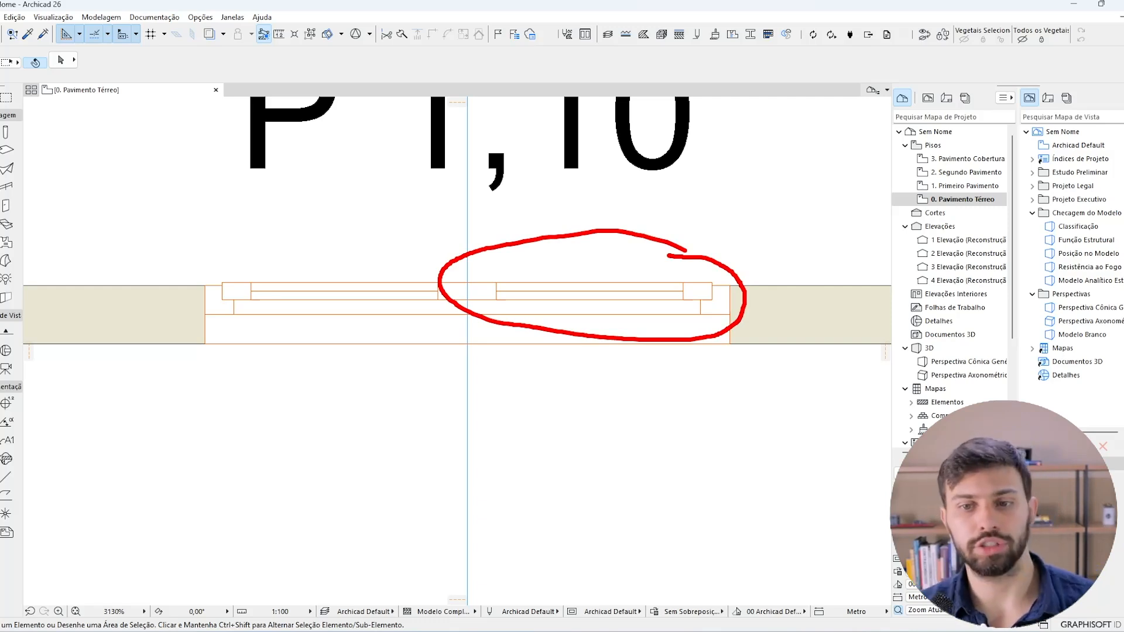
key(Escape)
Set the placed window's width to 120 cm.
click(468, 286)
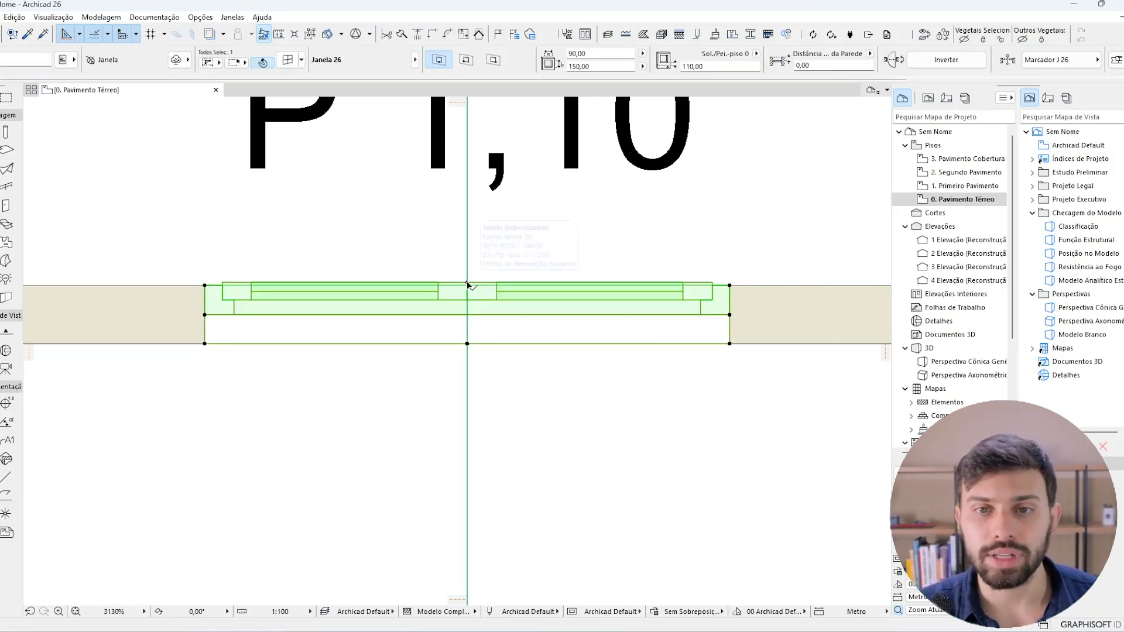
click(582, 53)
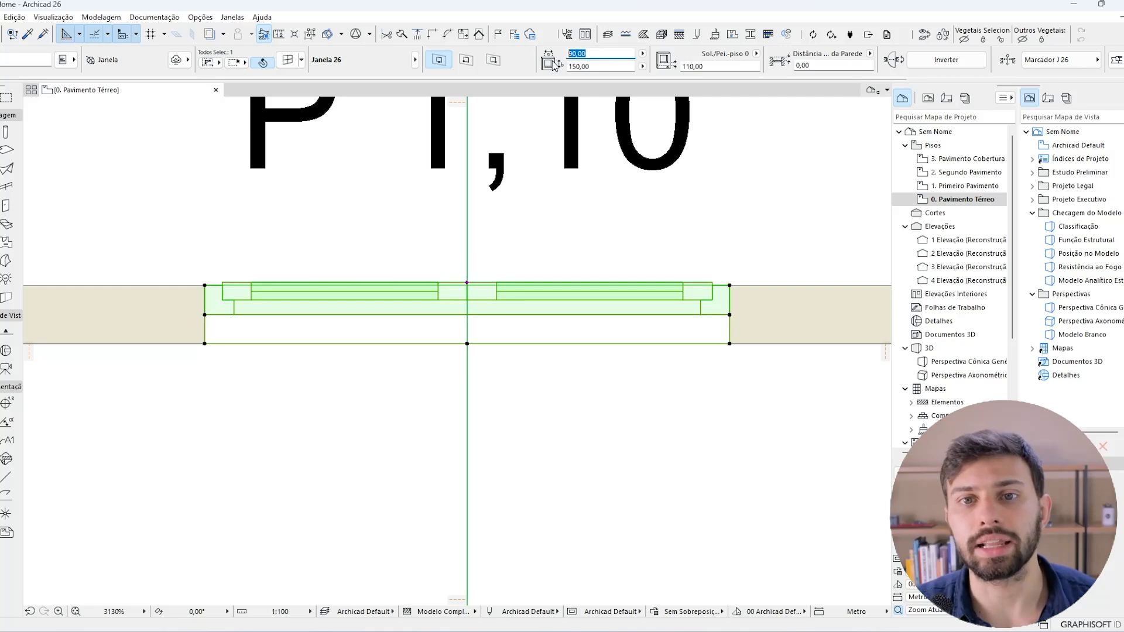
text(120)
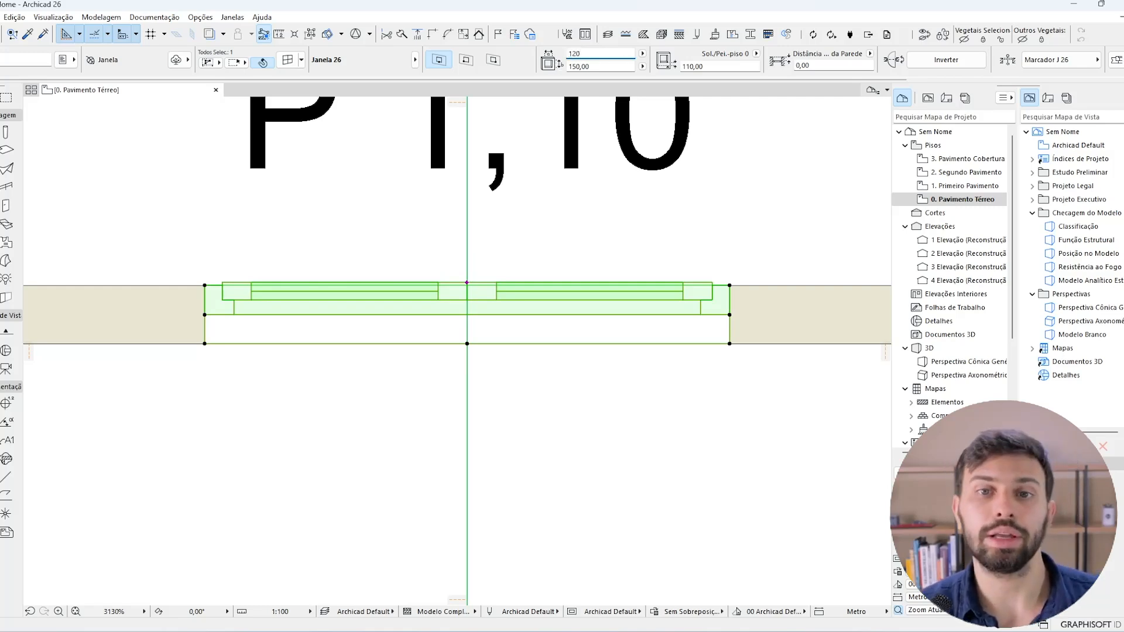
click(580, 66)
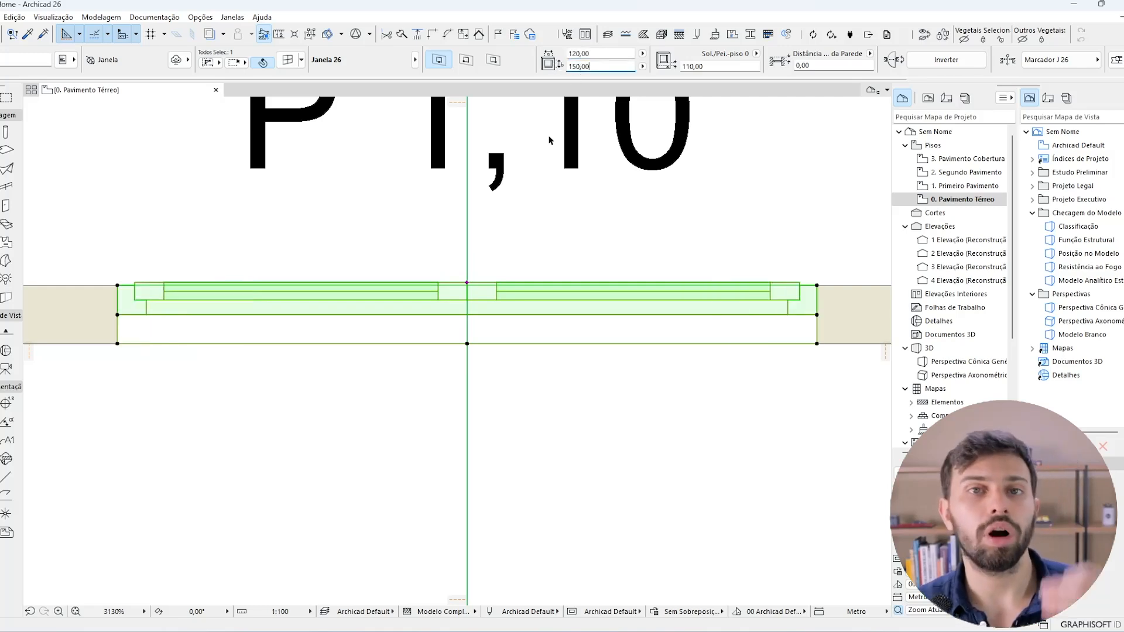
click(653, 267)
Measure horizontally from the window's centre line to the outer edge of the right sash on the ground floor plan.
key(m)
click(466, 282)
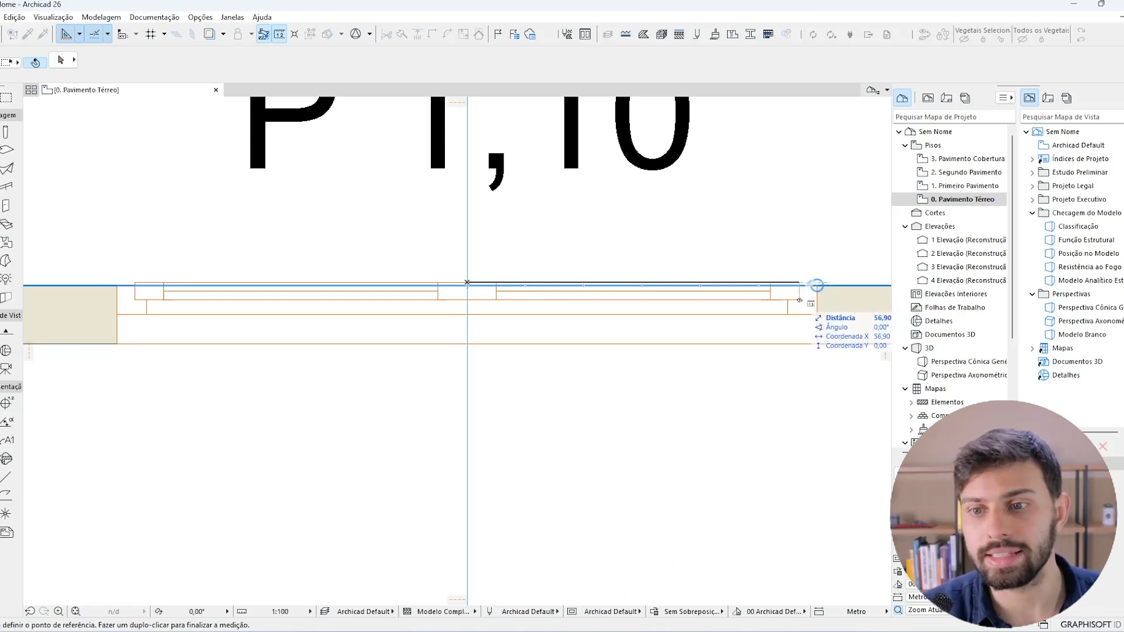
scroll(808, 301, up, 5)
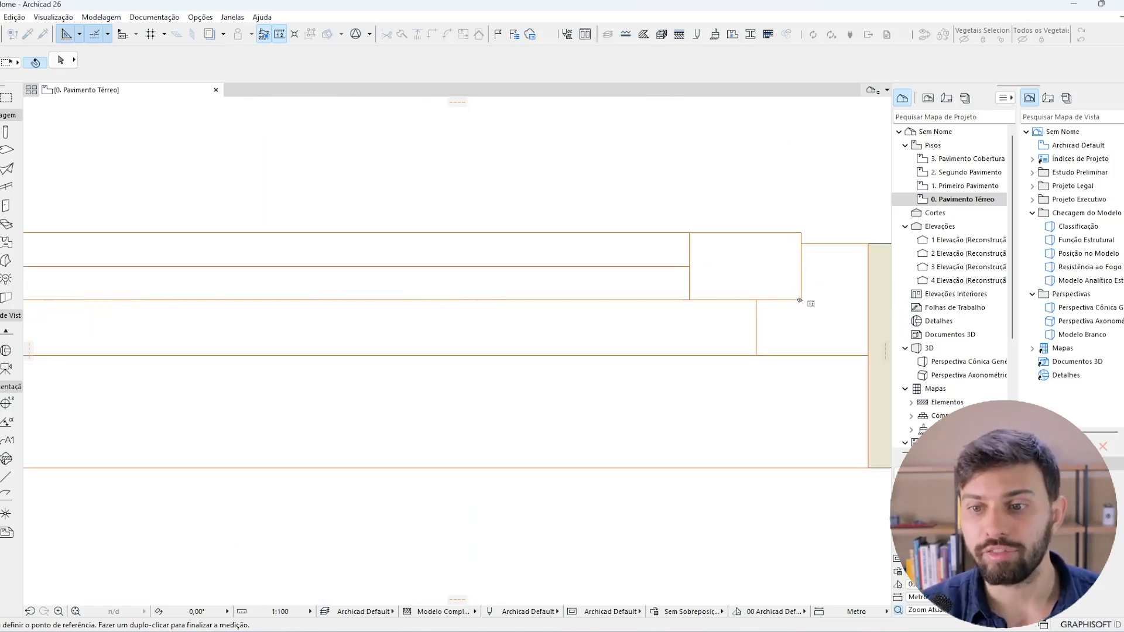
key(Escape)
scroll(804, 301, down, 3)
middle_drag(837, 319, 614, 333)
mouse_move(615, 249)
mouse_down()
mouse_move(531, 290)
mouse_move(650, 268)
mouse_move(562, 263)
mouse_up()
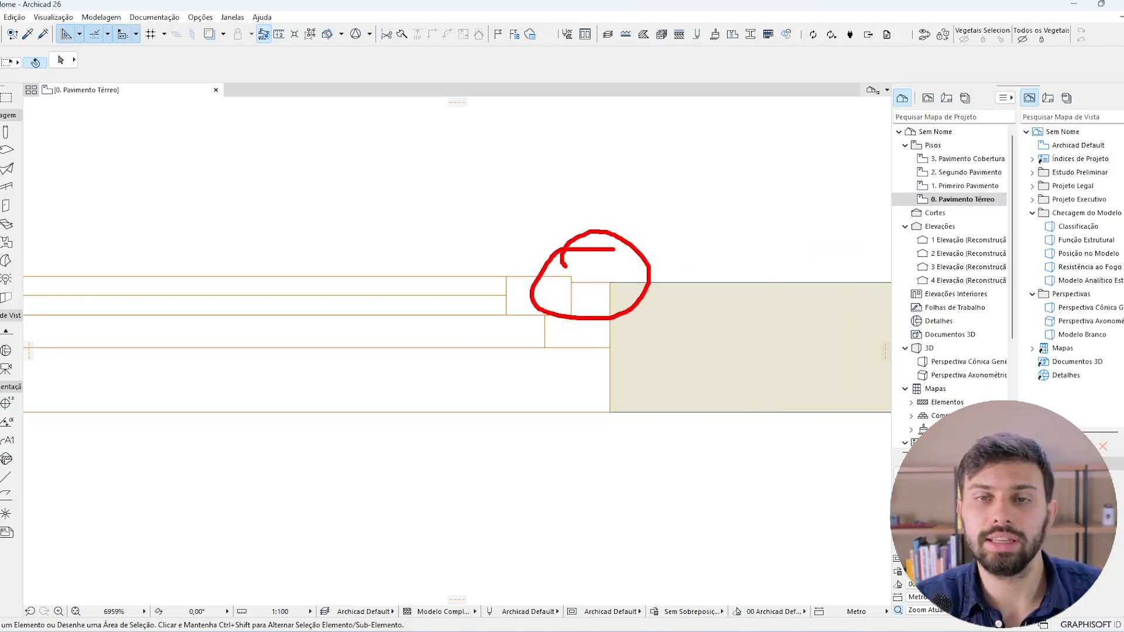
key(Escape)
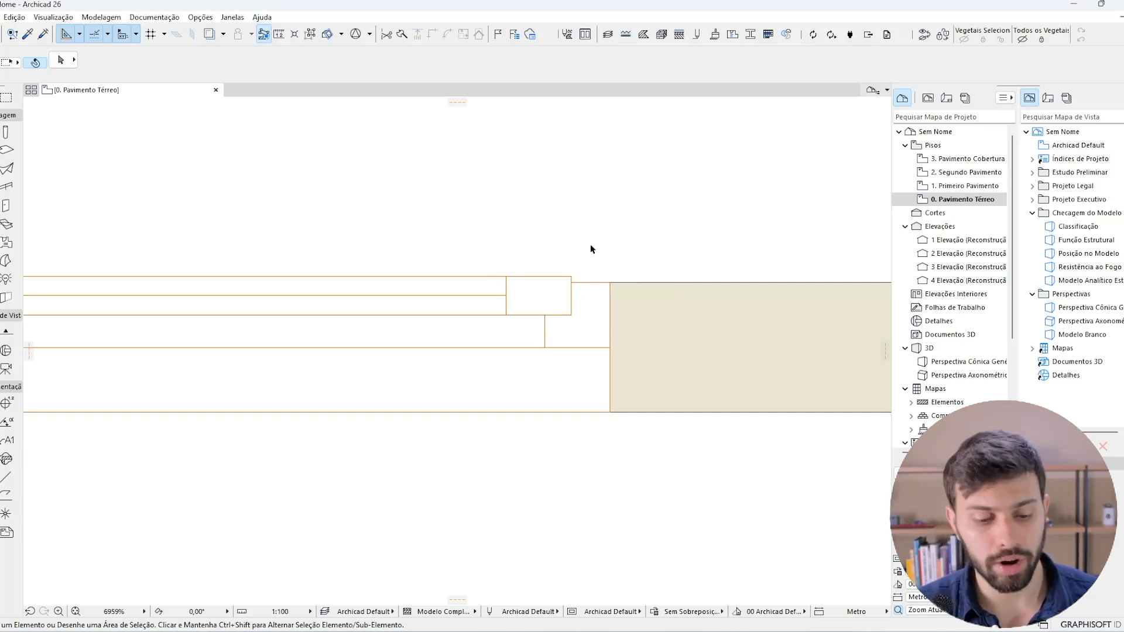
mouse_move(547, 375)
mouse_down()
mouse_move(545, 391)
mouse_move(608, 384)
mouse_move(570, 418)
mouse_up()
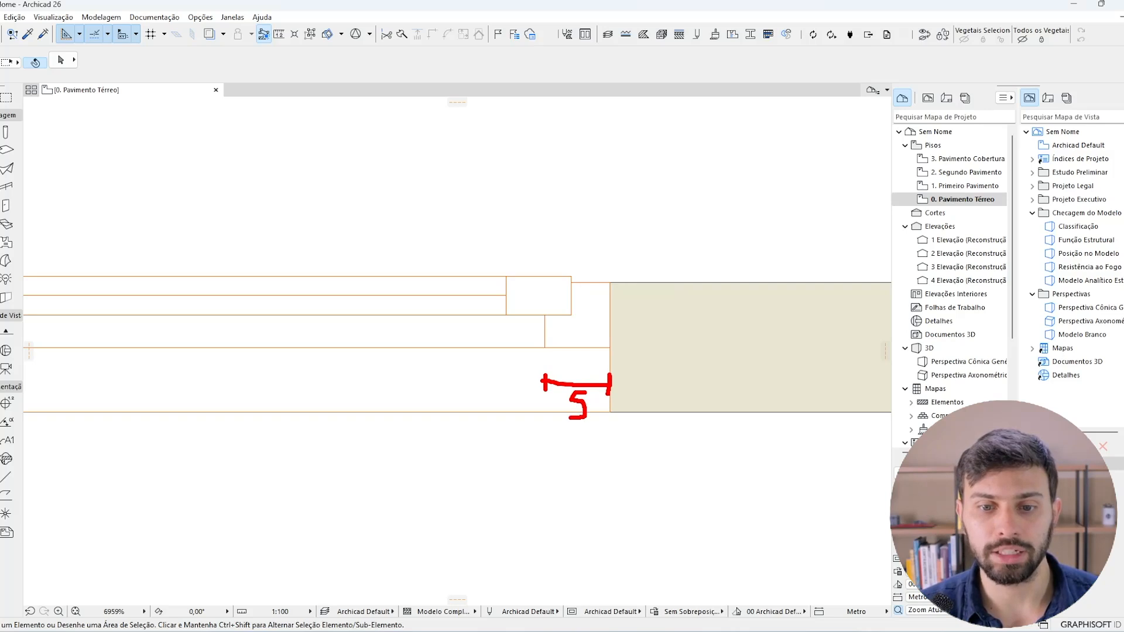
mouse_move(546, 228)
mouse_down()
mouse_move(545, 244)
mouse_move(570, 240)
mouse_move(567, 260)
mouse_up()
mouse_move(552, 191)
mouse_down()
mouse_move(554, 211)
mouse_move(617, 238)
mouse_up()
drag(615, 225, 614, 258)
drag(590, 186, 587, 220)
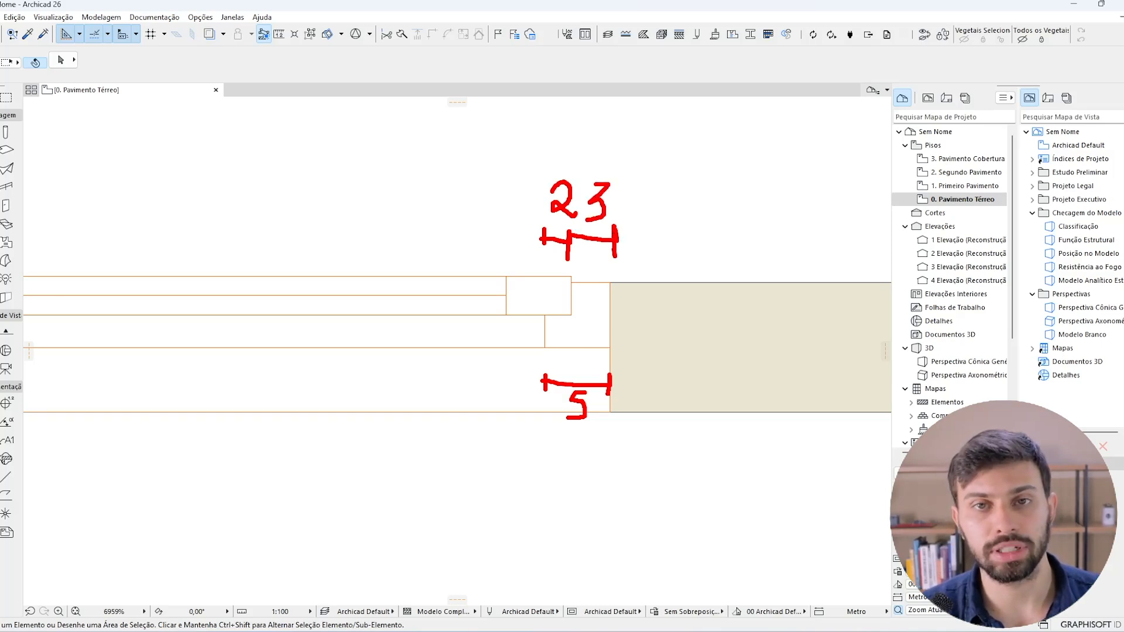
key(Escape)
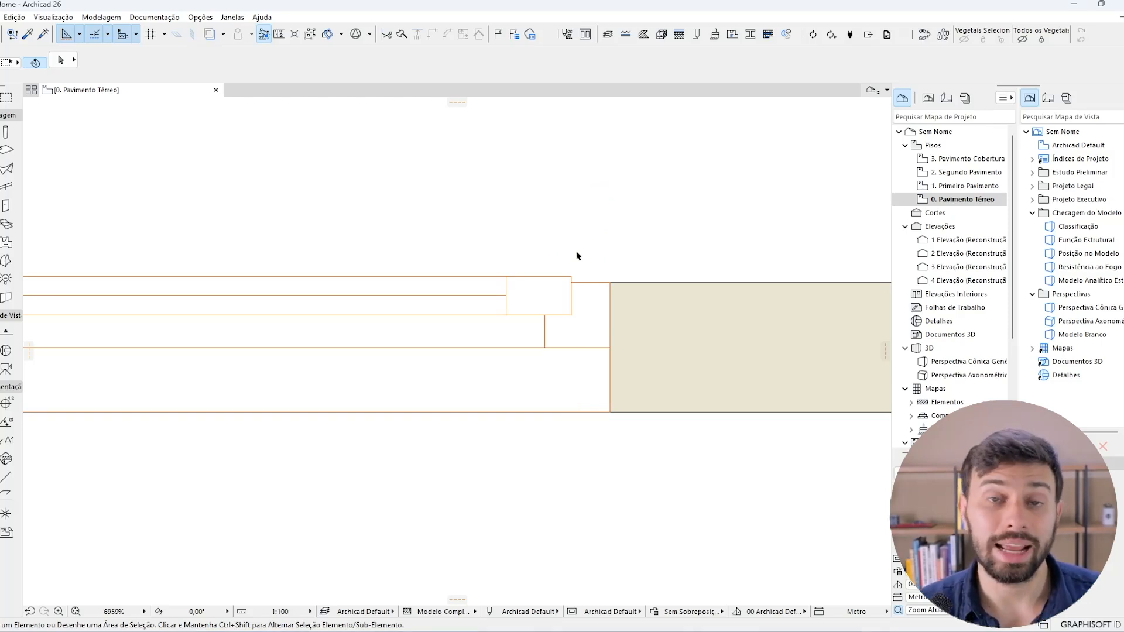
Measure one sash's full width again, from the window's centre to the sash's outer edge beside the frame.
scroll(577, 253, down, 5)
mouse_move(330, 279)
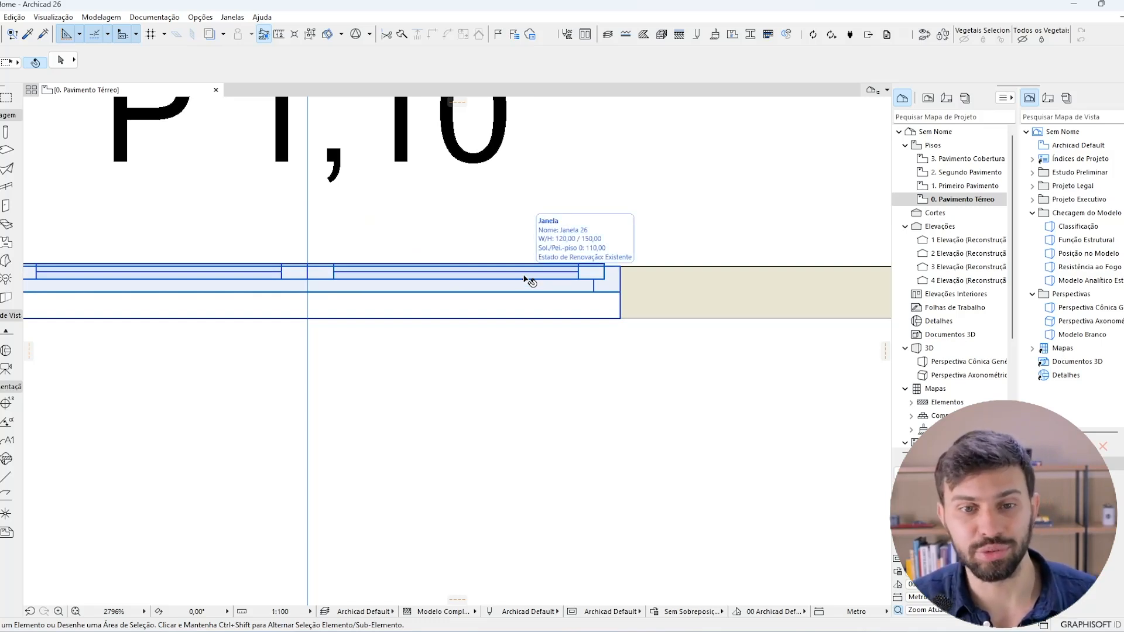
key(m)
click(307, 264)
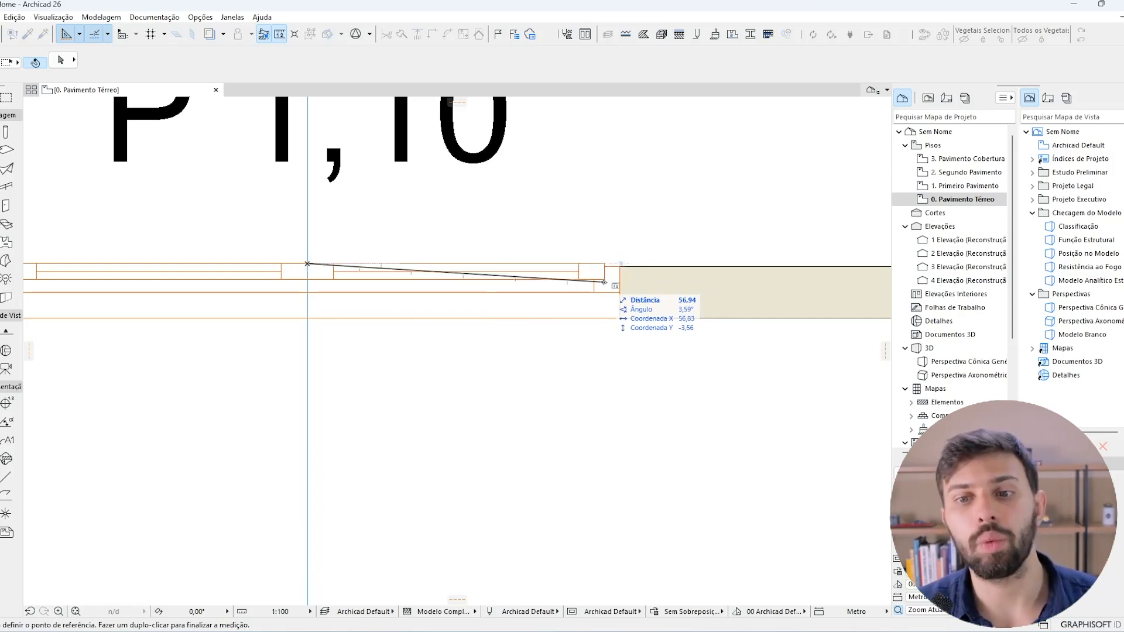
key(Escape)
Draw a horizontal section line above the window, looking toward the wall, and open its section view with the current view settings.
scroll(518, 293, down, 4)
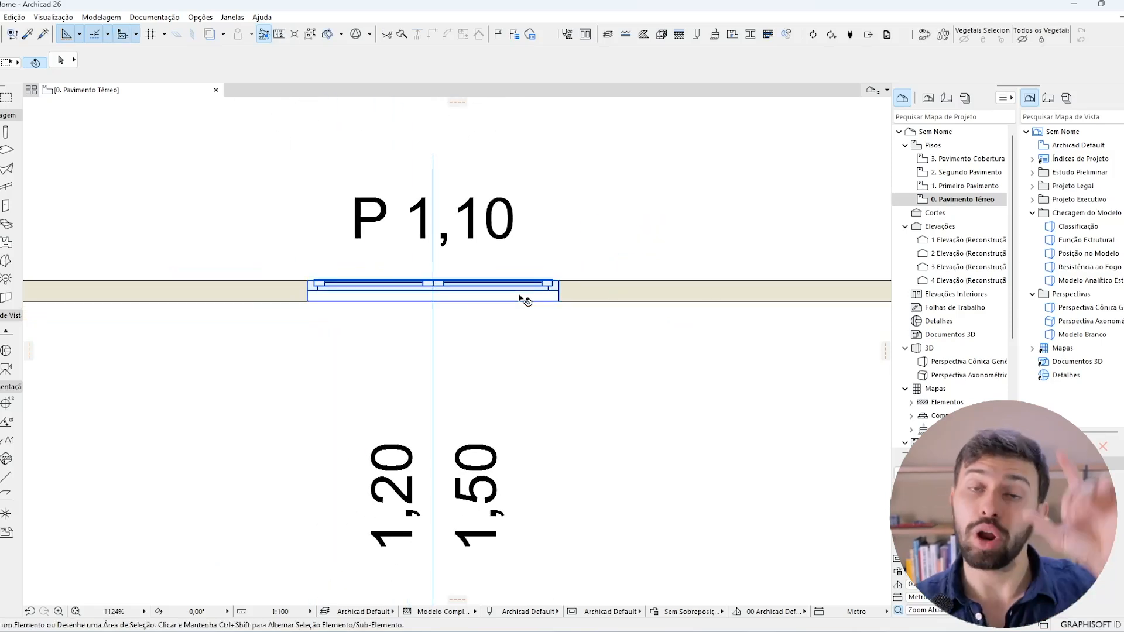
scroll(501, 336, down, 1)
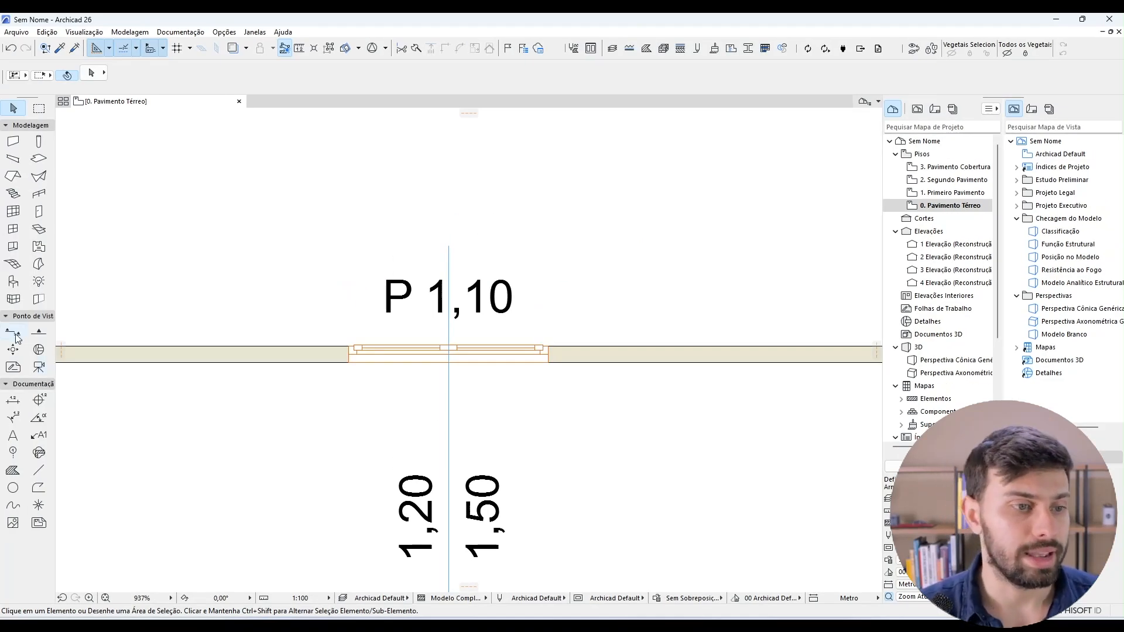
click(14, 332)
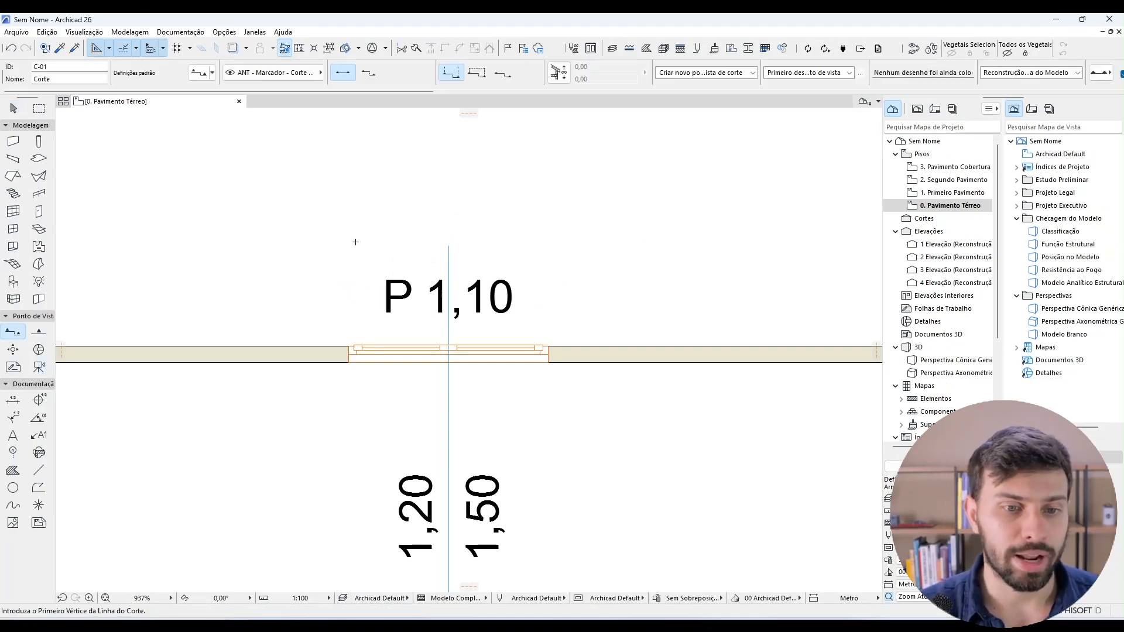
click(252, 240)
click(702, 240)
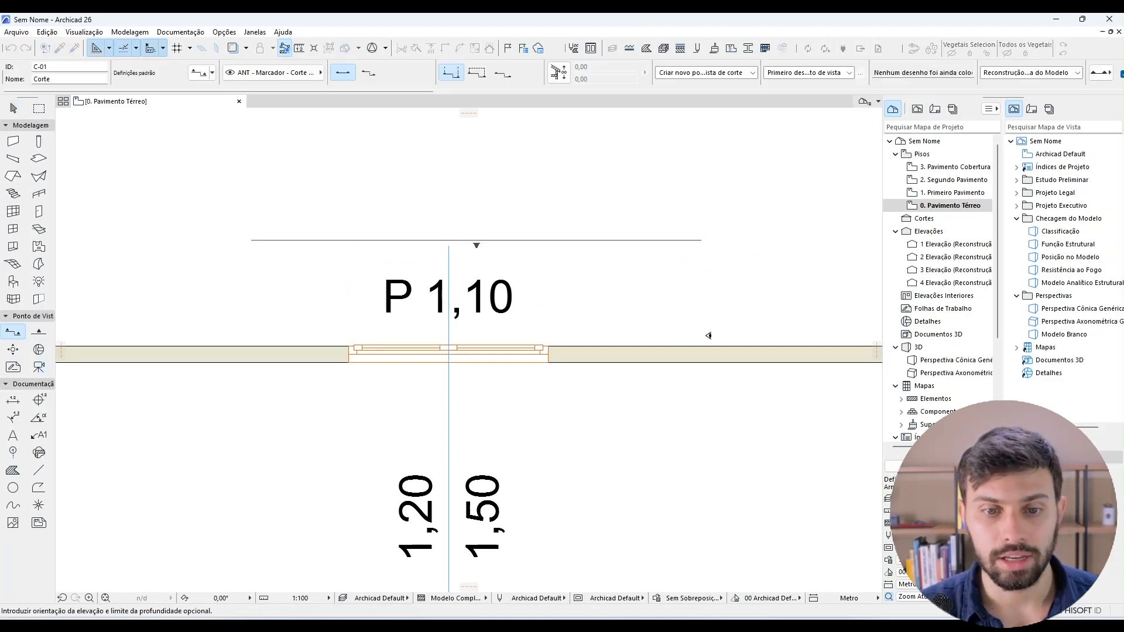
click(707, 335)
key(Escape)
click(697, 241)
right_click(698, 241)
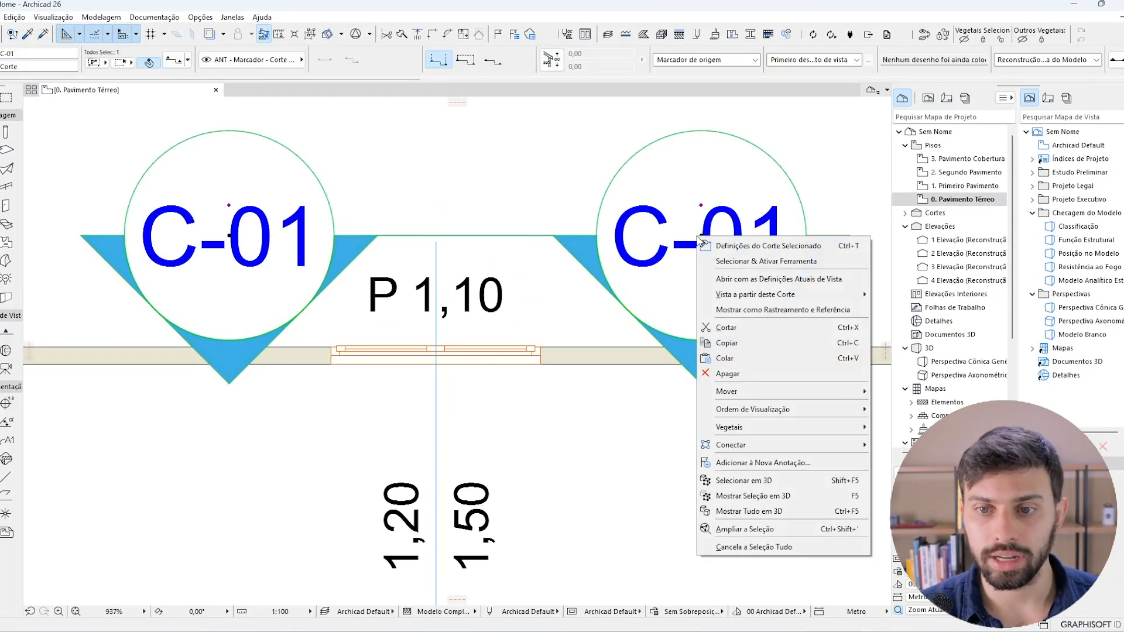
click(735, 279)
Measure the right sash's full height in the section view, from its upper outer corner to its lower outer corner.
scroll(343, 499, up, 5)
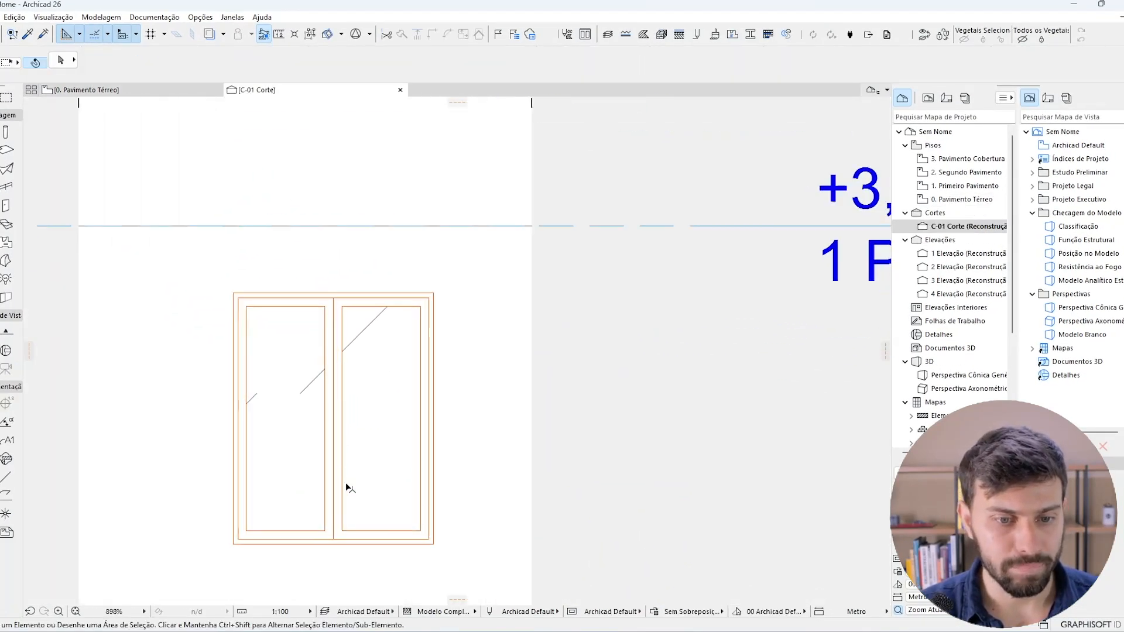
middle_drag(343, 497, 356, 409)
key(m)
scroll(445, 207, up, 3)
middle_drag(445, 207, 501, 245)
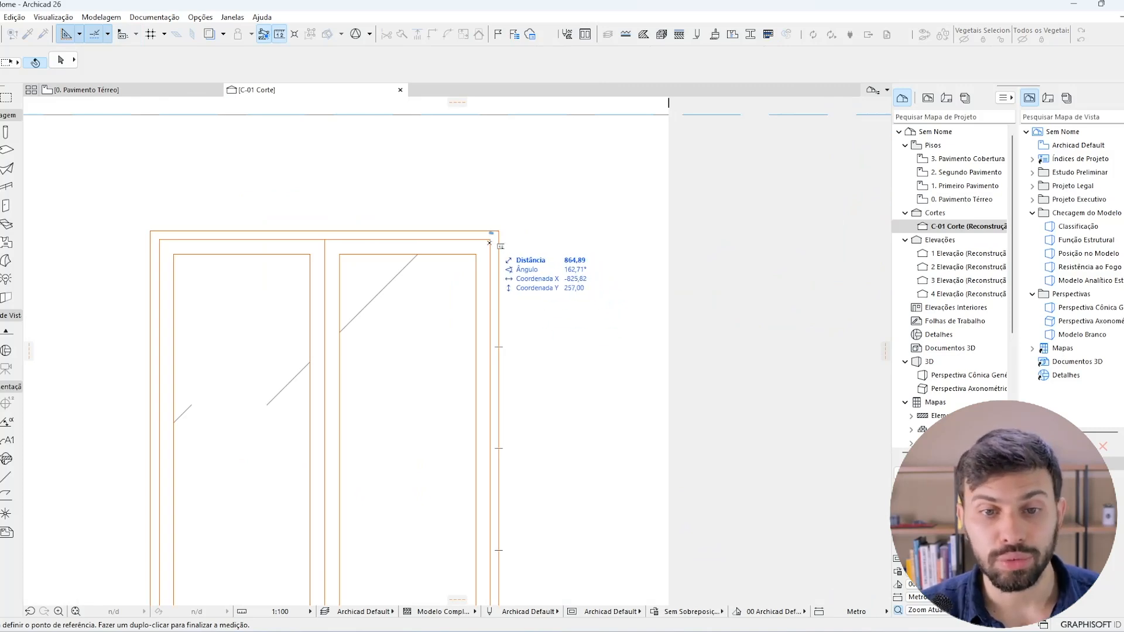
scroll(492, 238, up, 3)
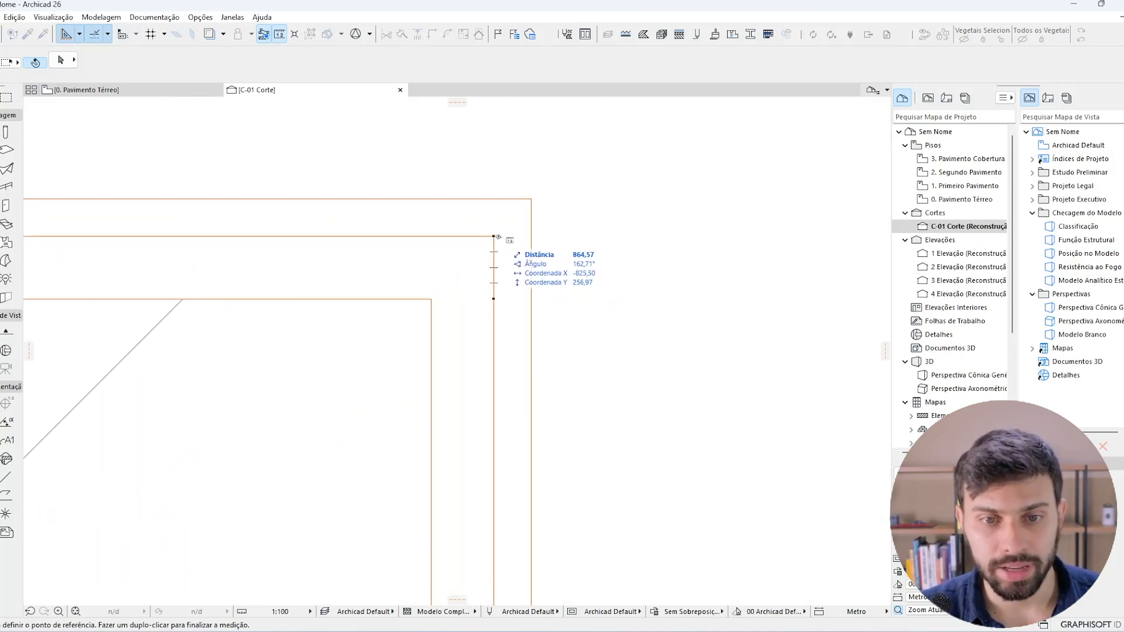
click(493, 237)
scroll(589, 331, down, 3)
middle_drag(575, 488, 586, 272)
middle_drag(577, 592, 561, 166)
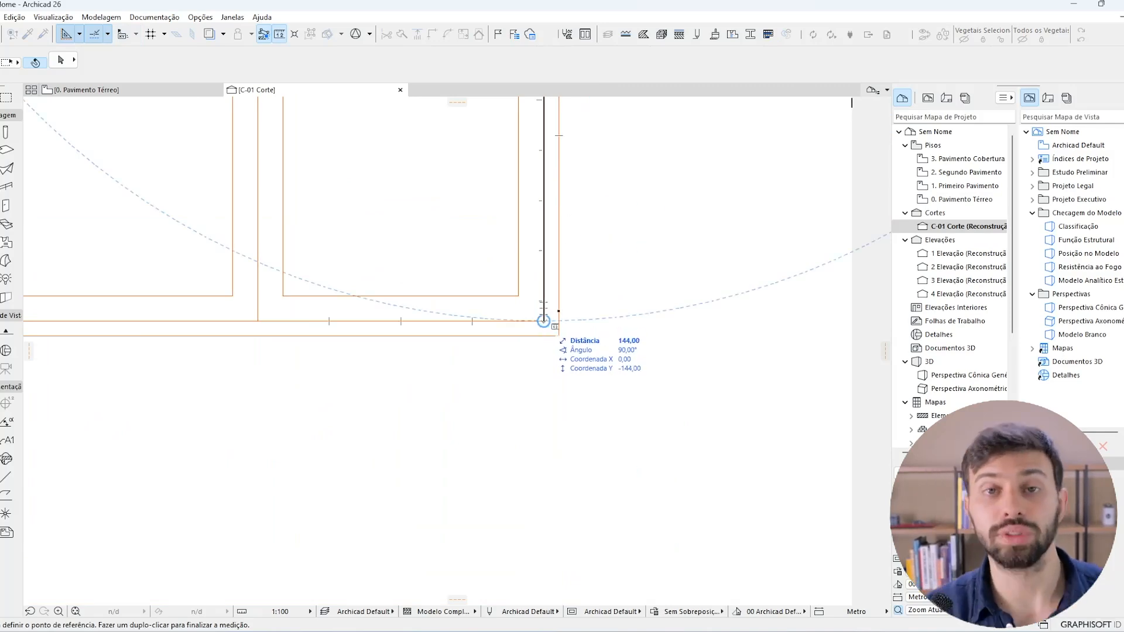
double_click(543, 321)
scroll(504, 298, down, 5)
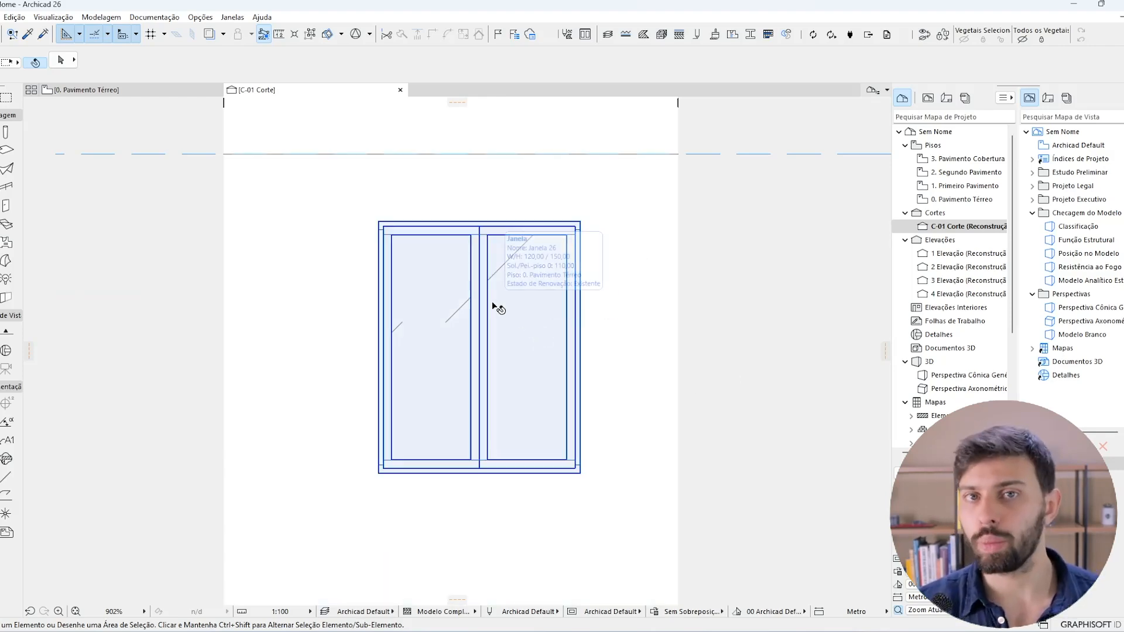
Return to the ground floor plan and draw a 57 × 144 cm polyline rectangle in an empty area for the sash outline.
click(190, 93)
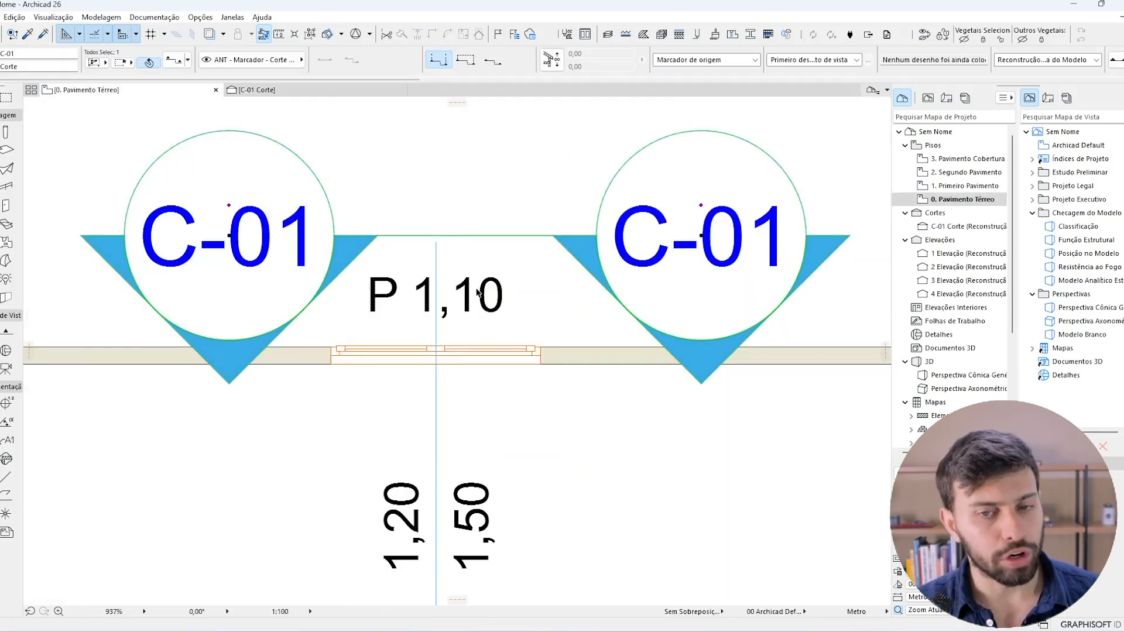
scroll(513, 241, down, 3)
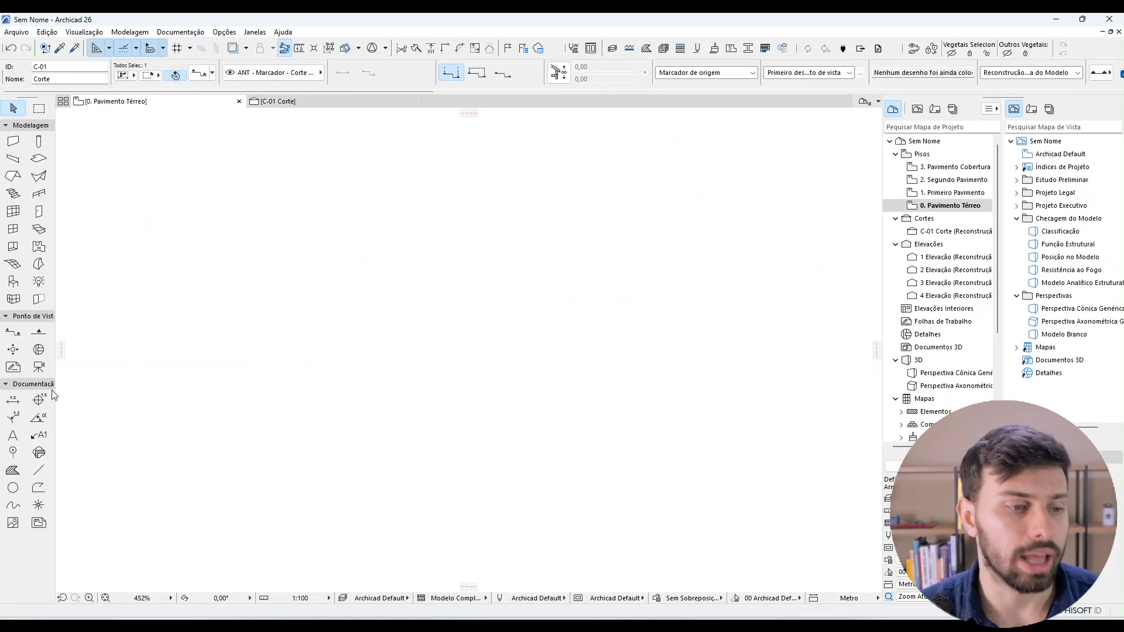
click(39, 487)
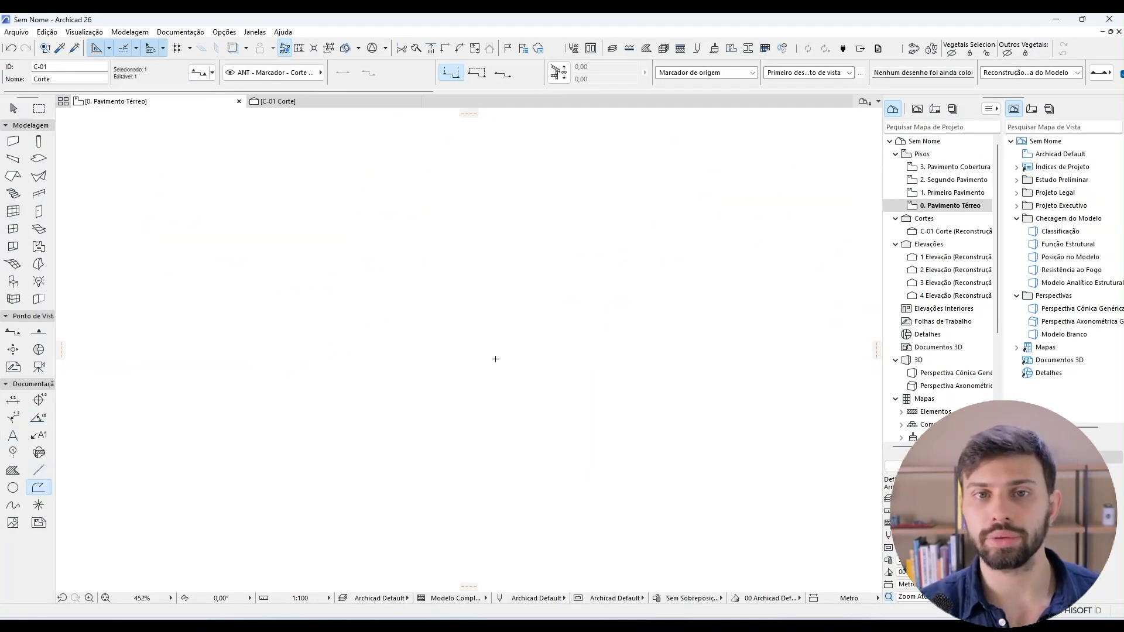
key(Escape)
key(Escape)
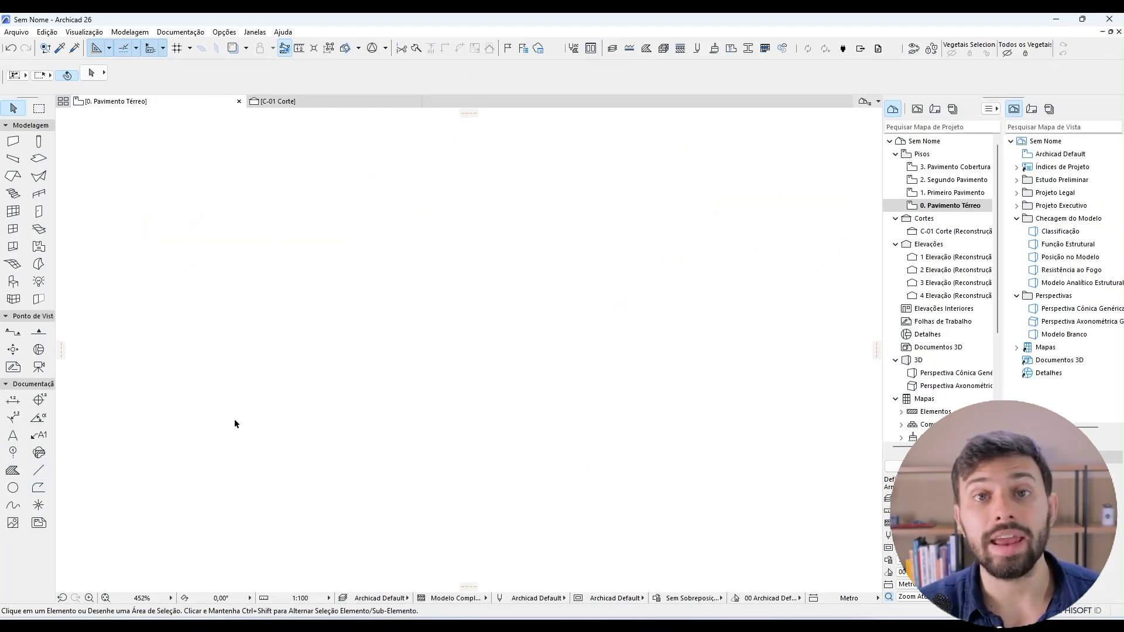
click(38, 487)
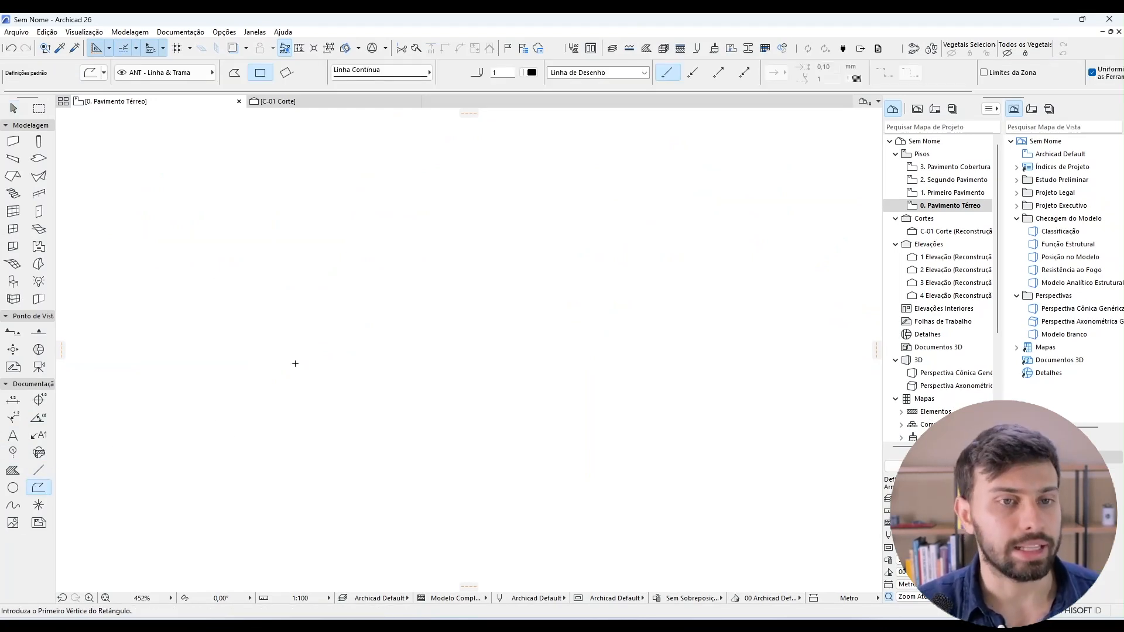
click(314, 239)
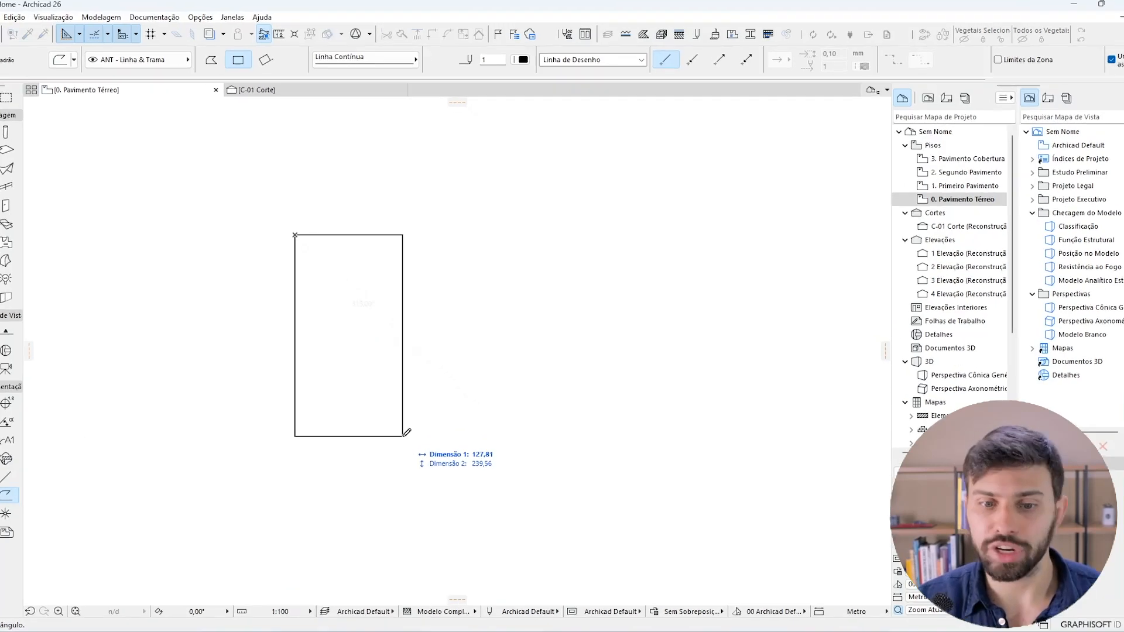
text(57)
key(Tab)
text(144)
key(Return)
Create an inward offset copy of the sash rectangle on all four sides to outline the sash's inner opening.
scroll(310, 265, up, 3)
middle_drag(311, 265, 460, 283)
scroll(466, 285, up, 2)
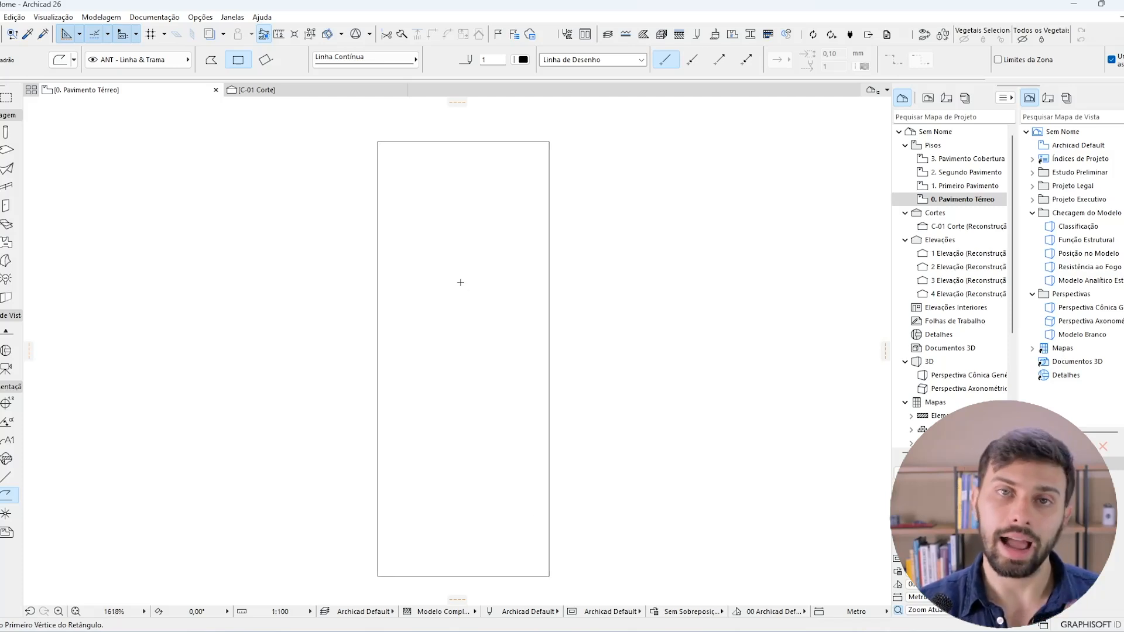
shift+click(549, 214)
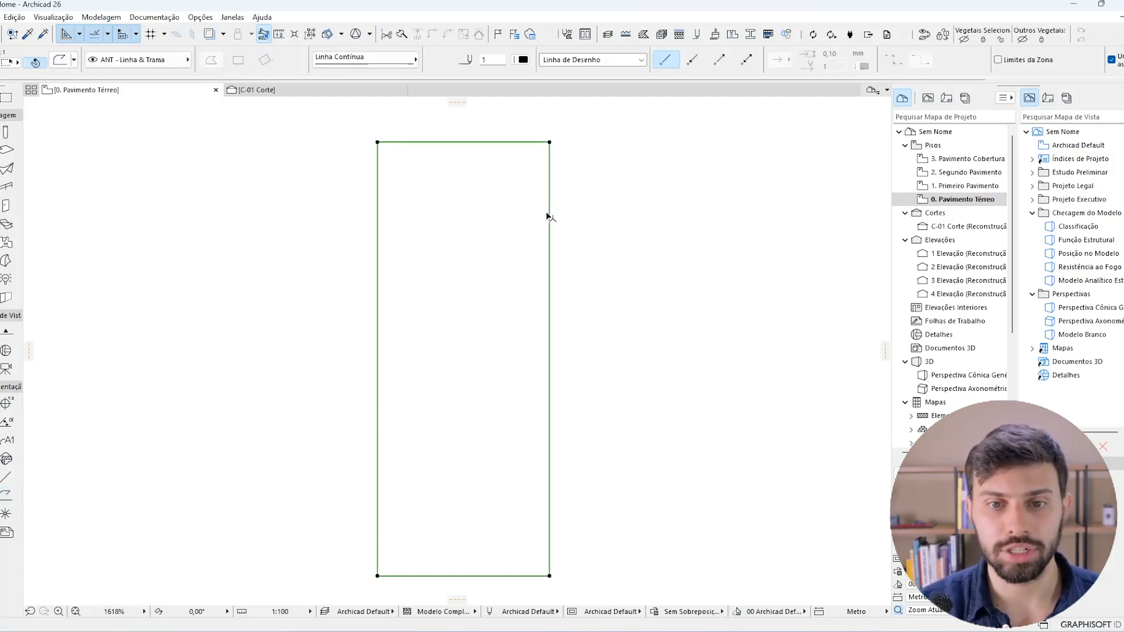
click(549, 213)
key(f)
key(f)
key(f)
key(f)
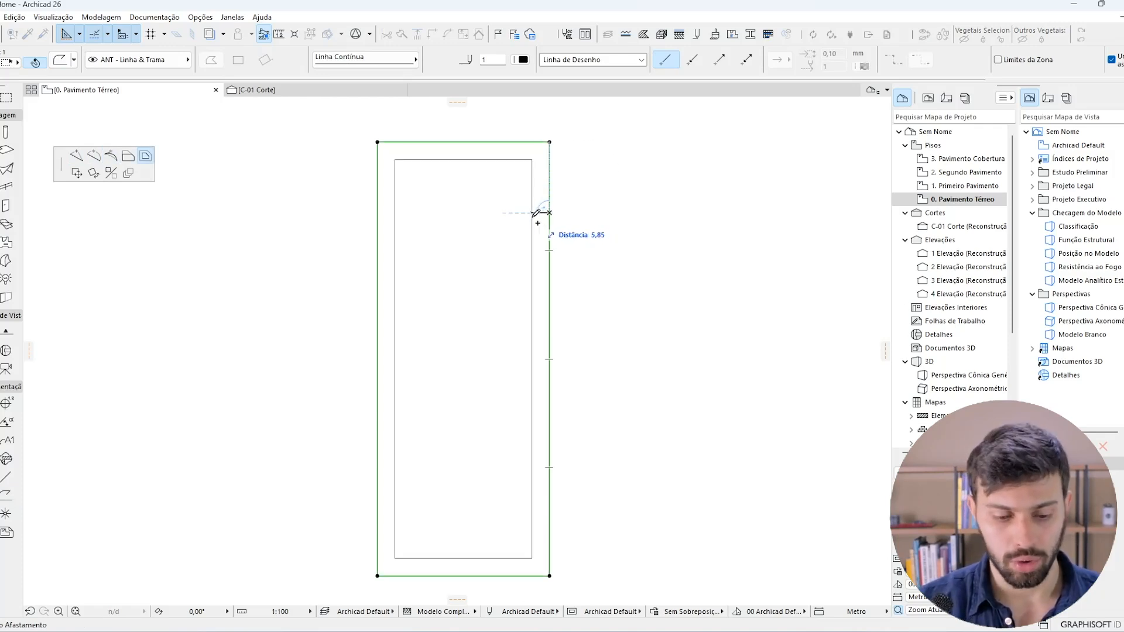
click(534, 214)
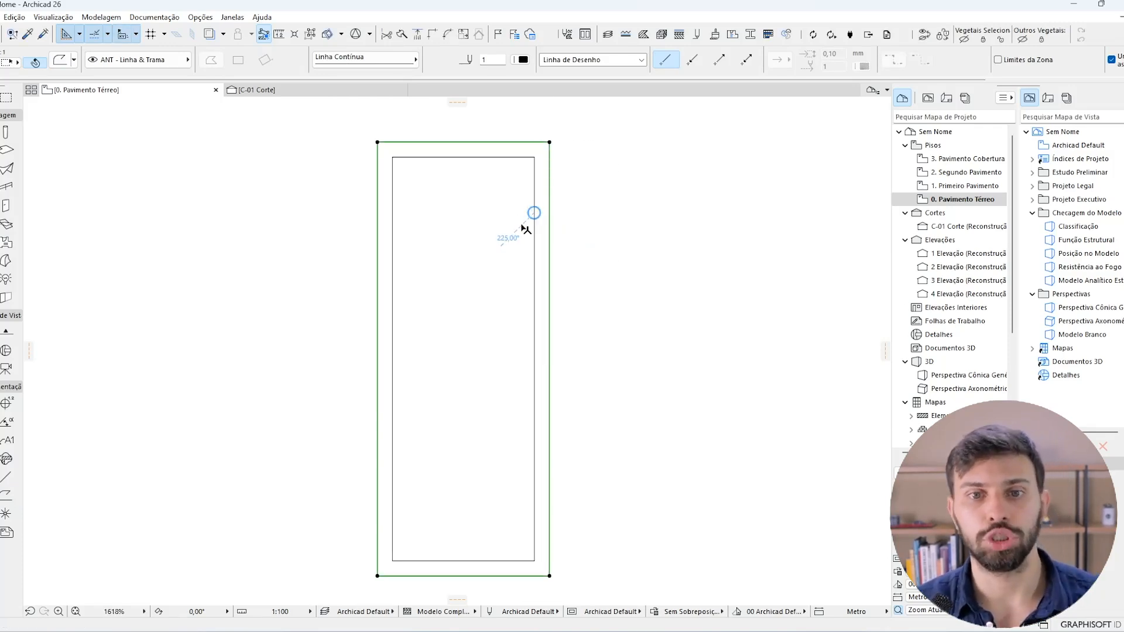
key(Escape)
middle_drag(549, 256, 549, 252)
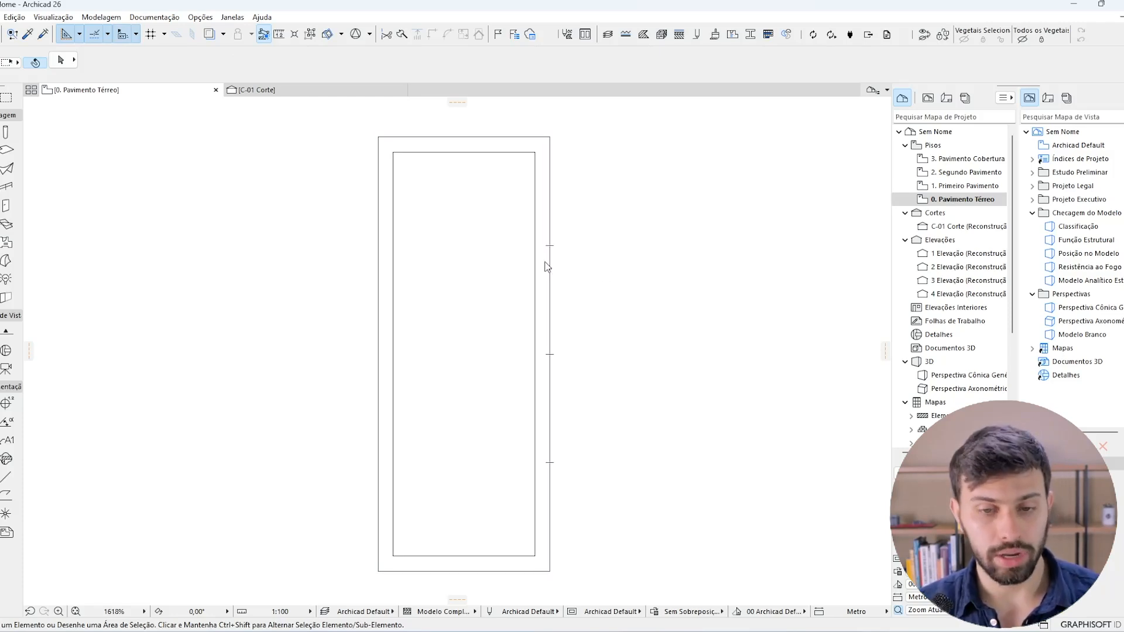
drag(525, 419, 539, 418)
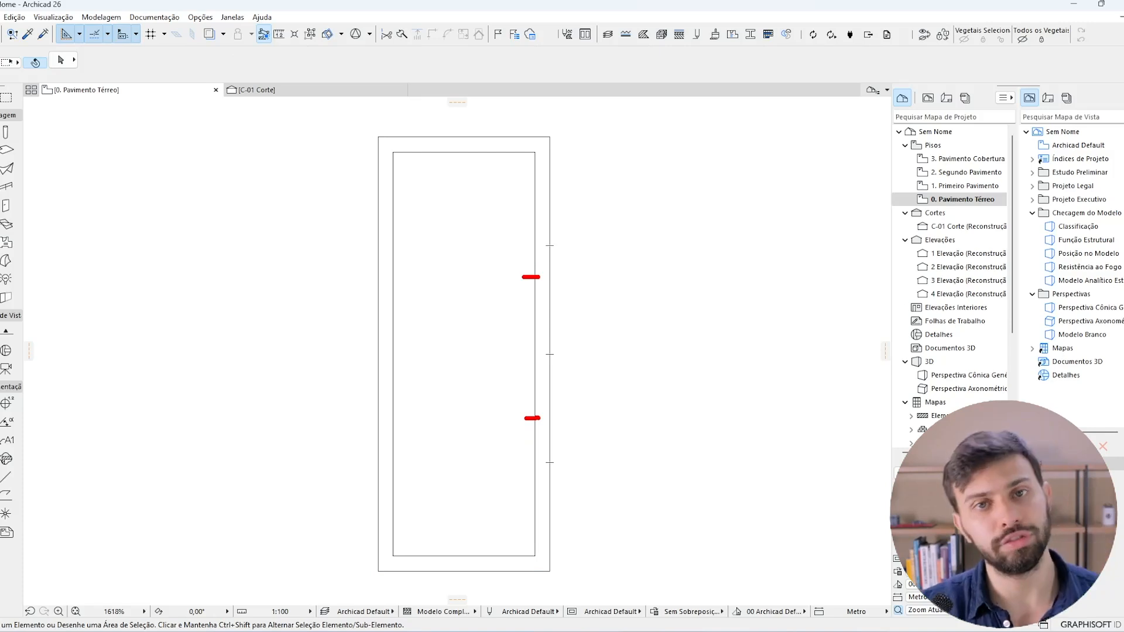
key(Escape)
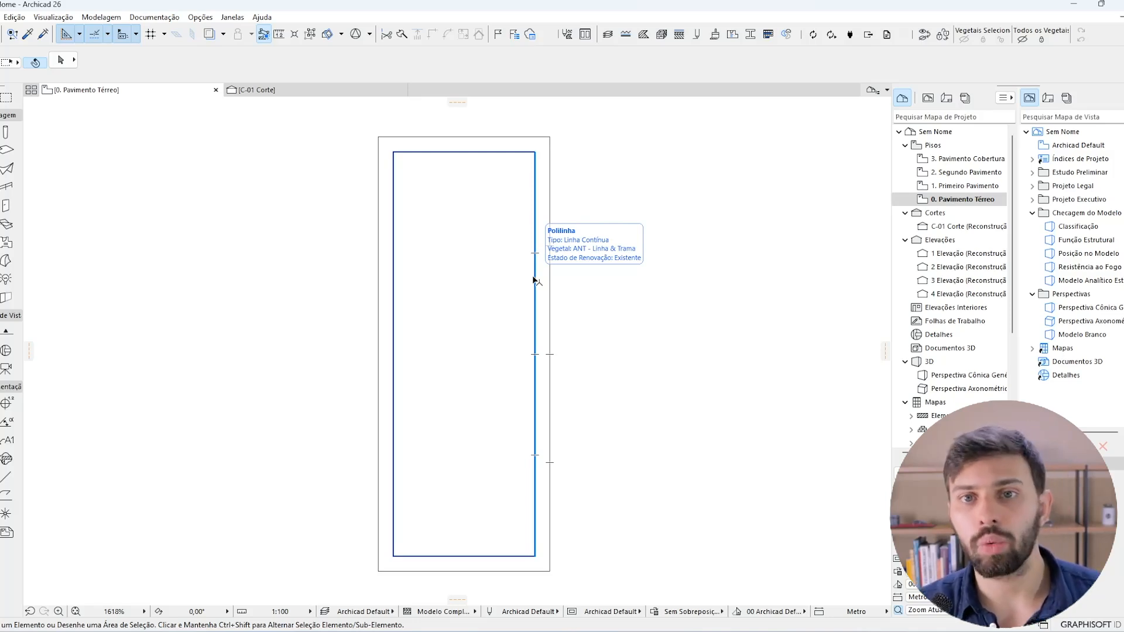
Set the snap point divisions to 3 so that edges can be snapped at their thirds.
click(109, 34)
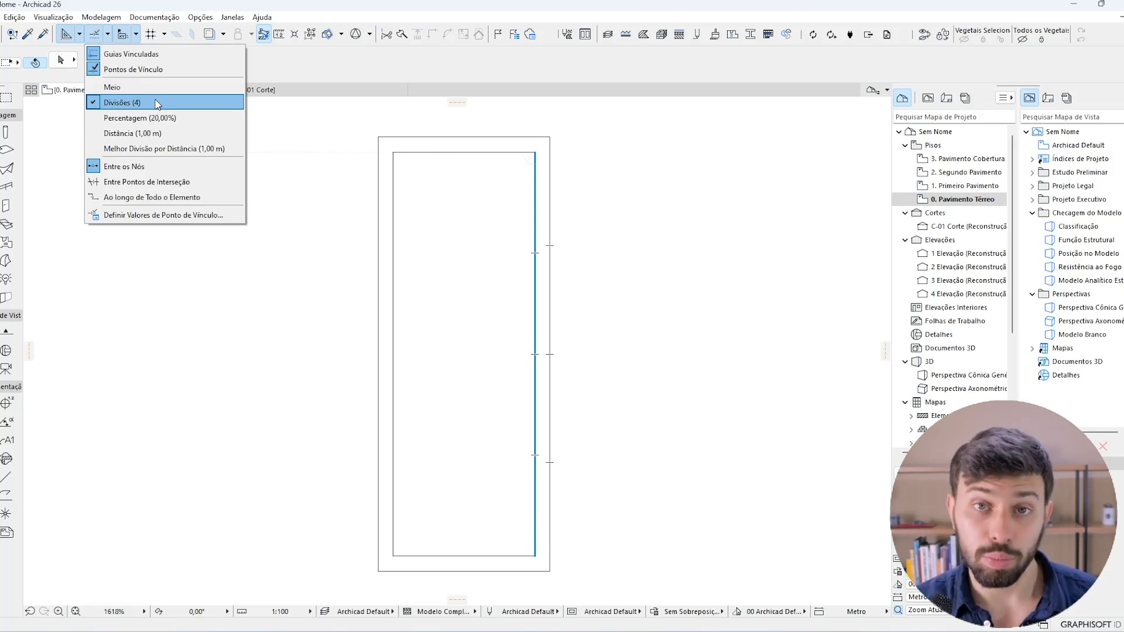
click(167, 215)
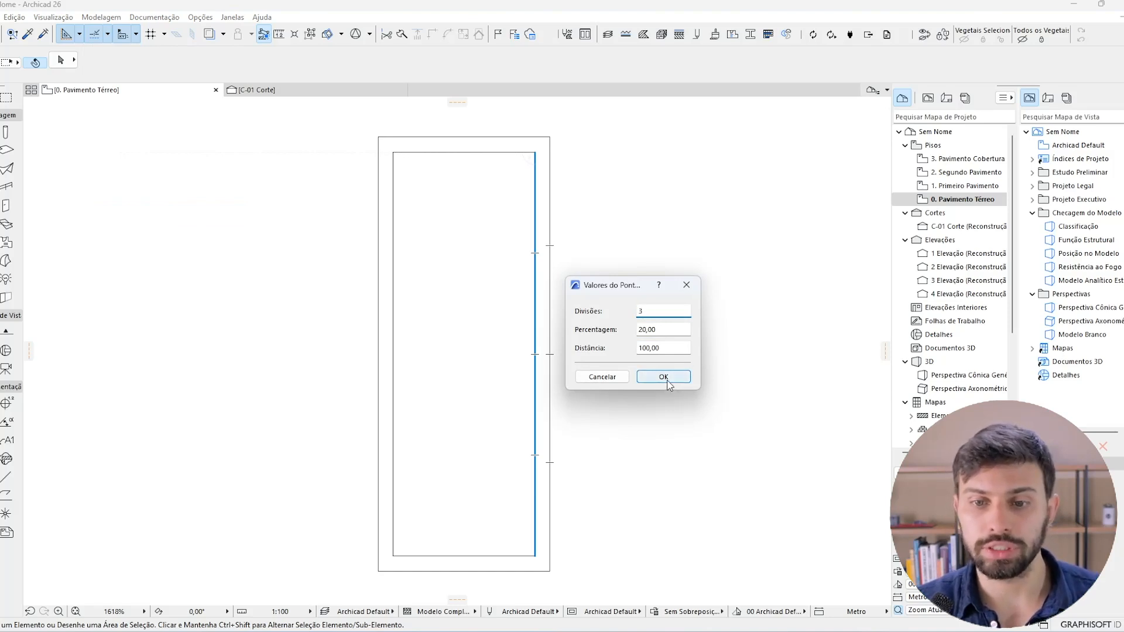
click(663, 376)
click(108, 35)
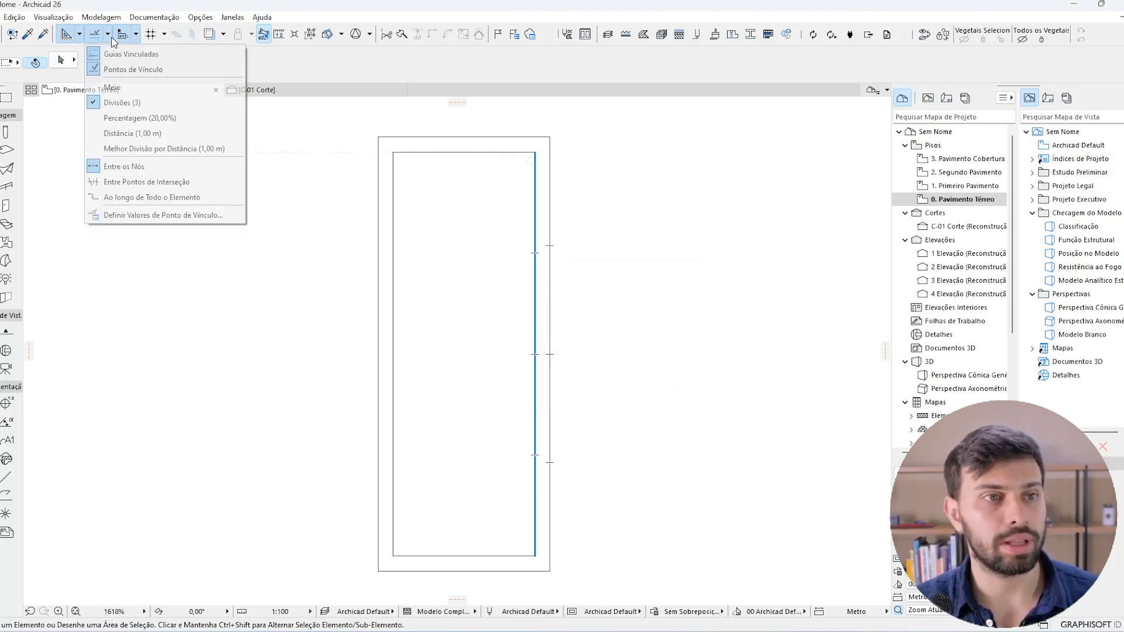
Draw two horizontal lines across the sash's inner opening at its third points, dividing it into three equal panes.
click(129, 104)
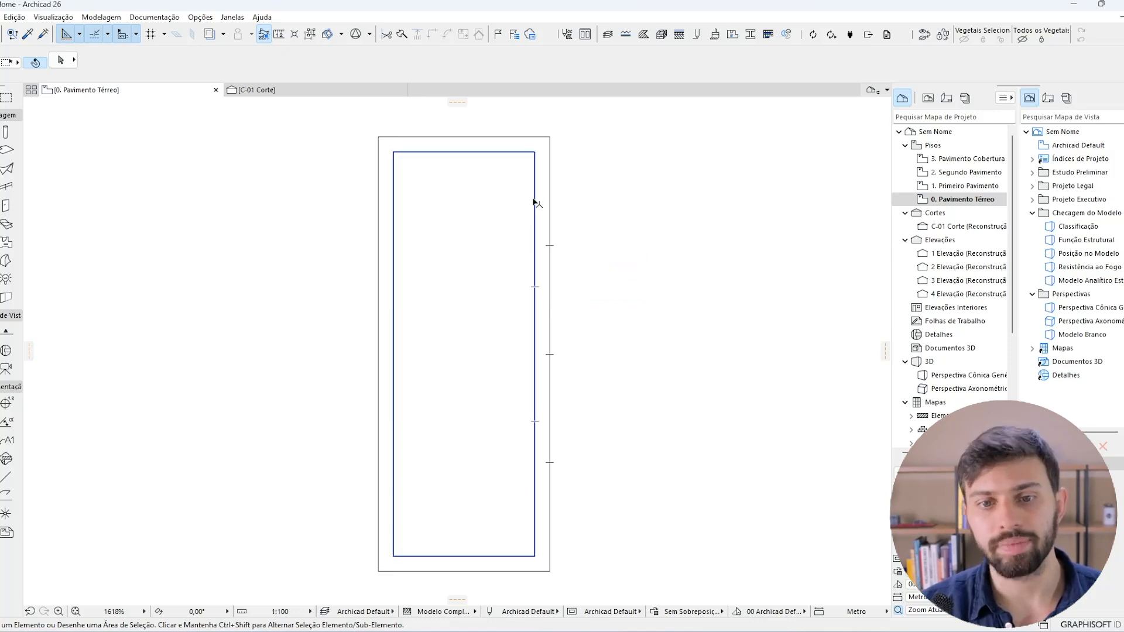
click(7, 477)
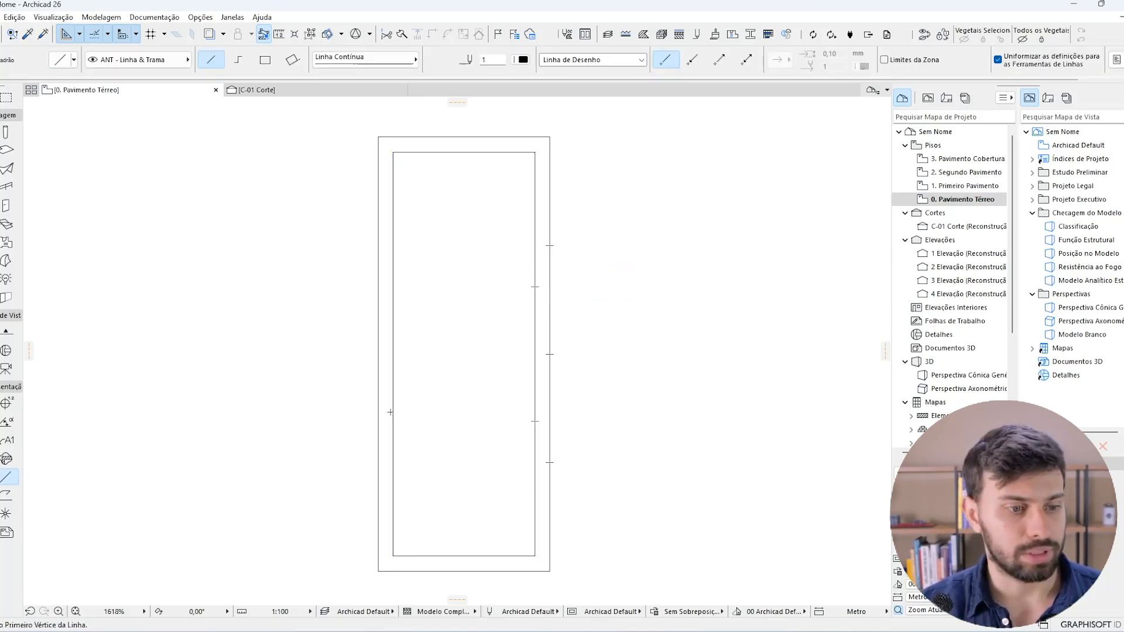
click(534, 287)
click(401, 288)
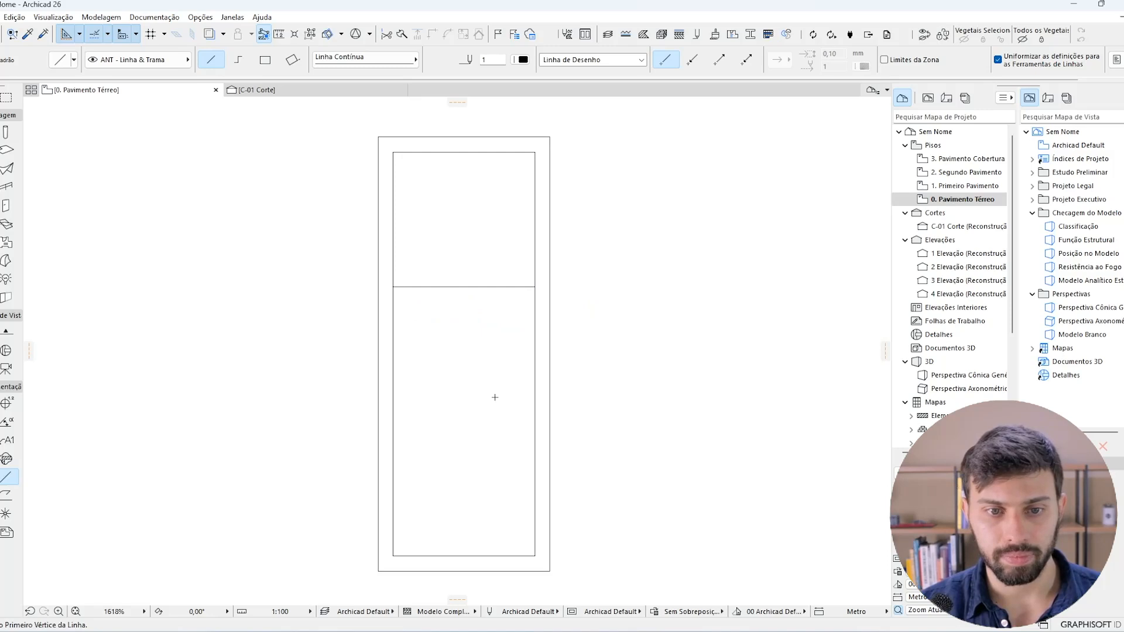
click(534, 422)
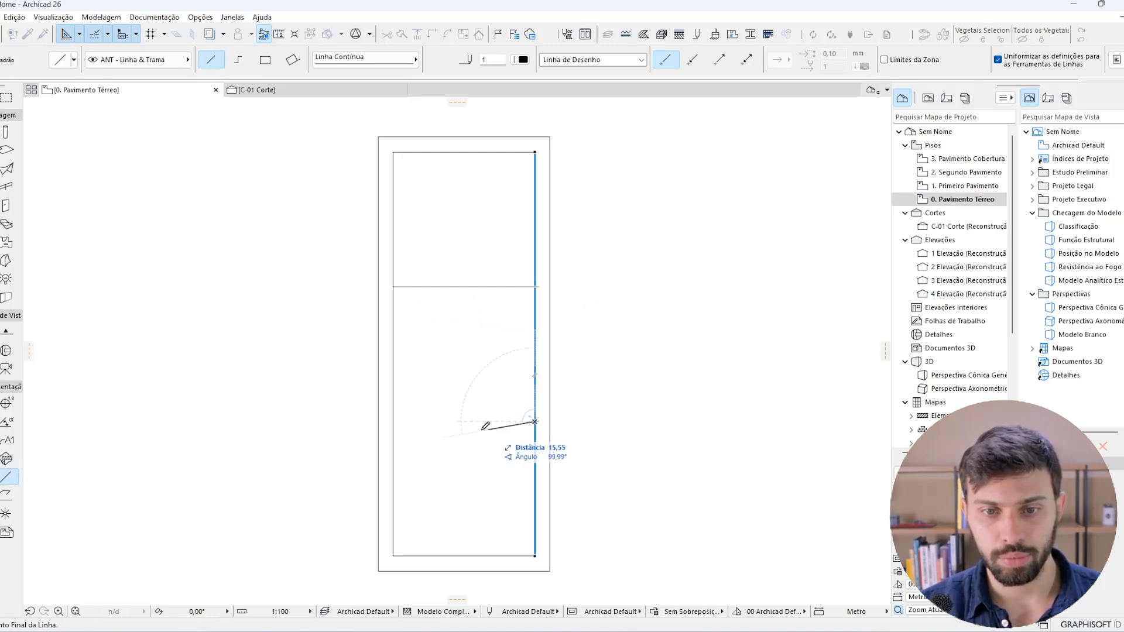
click(394, 421)
key(Escape)
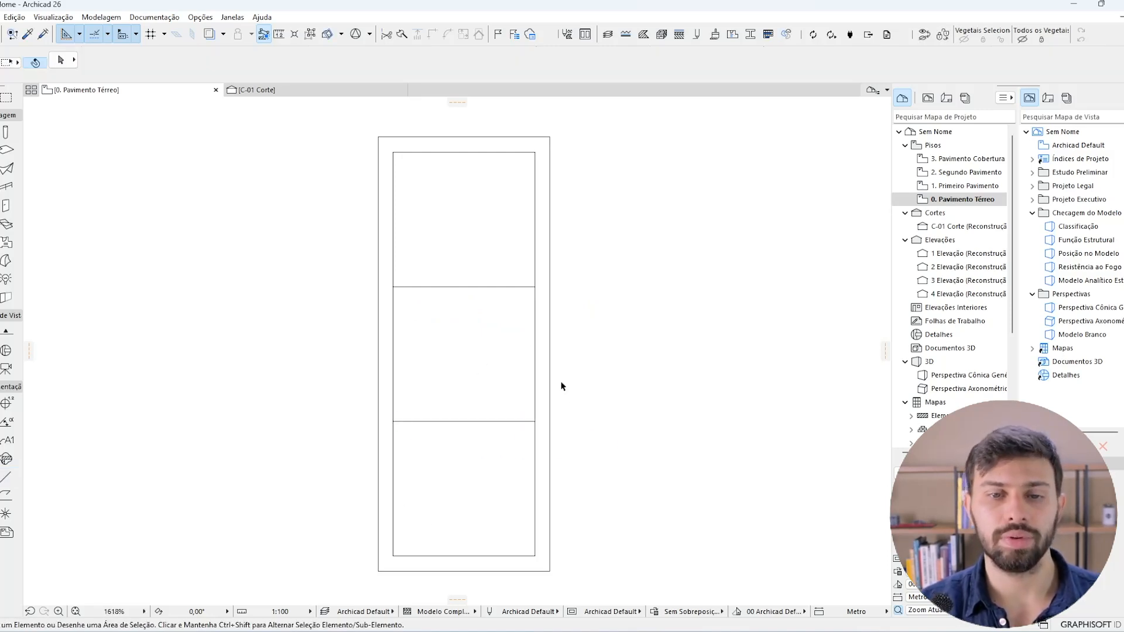
middle_drag(566, 379, 577, 369)
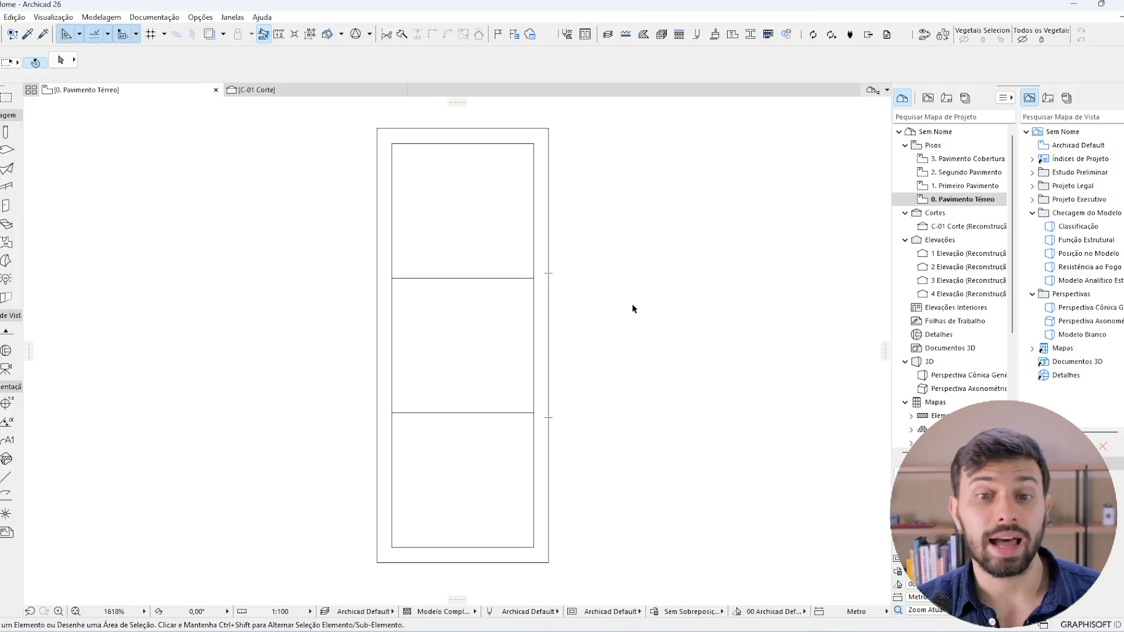
Shift the upper dividing line slightly upward and place a copy 2 cm below it to form the upper crossbar.
scroll(456, 278, up, 4)
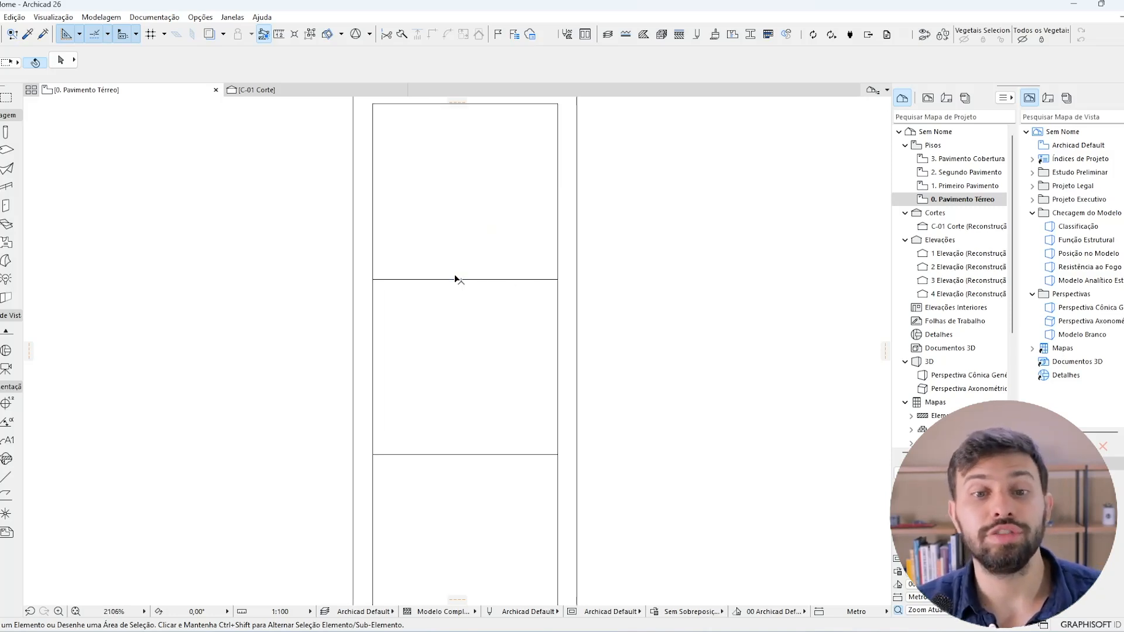
click(464, 282)
click(464, 282)
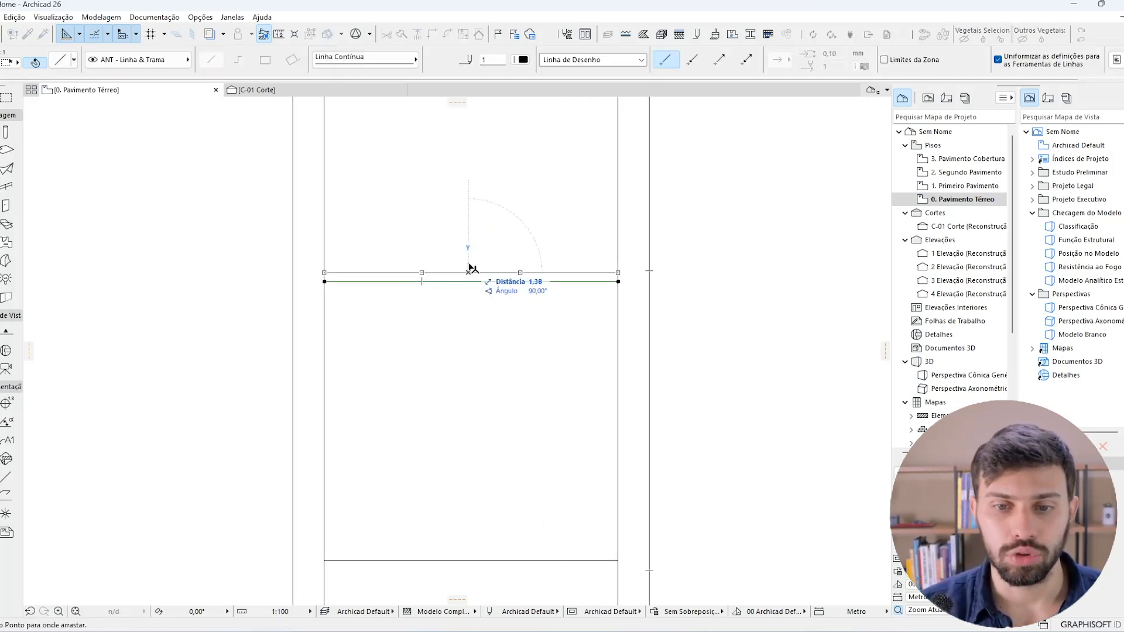
click(469, 269)
key(ctrl+d)
click(465, 274)
text(2)
key(Return)
Shift the lower dividing line slightly upward and place a copy 2 cm below it to form the lower crossbar.
middle_drag(454, 407, 455, 191)
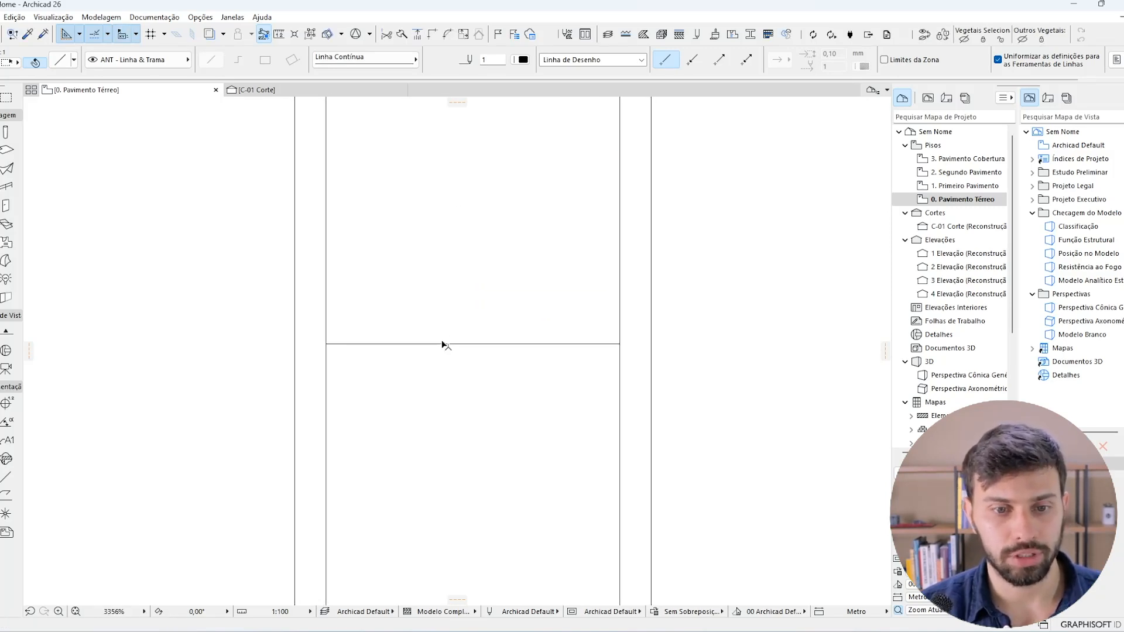
click(442, 344)
click(442, 345)
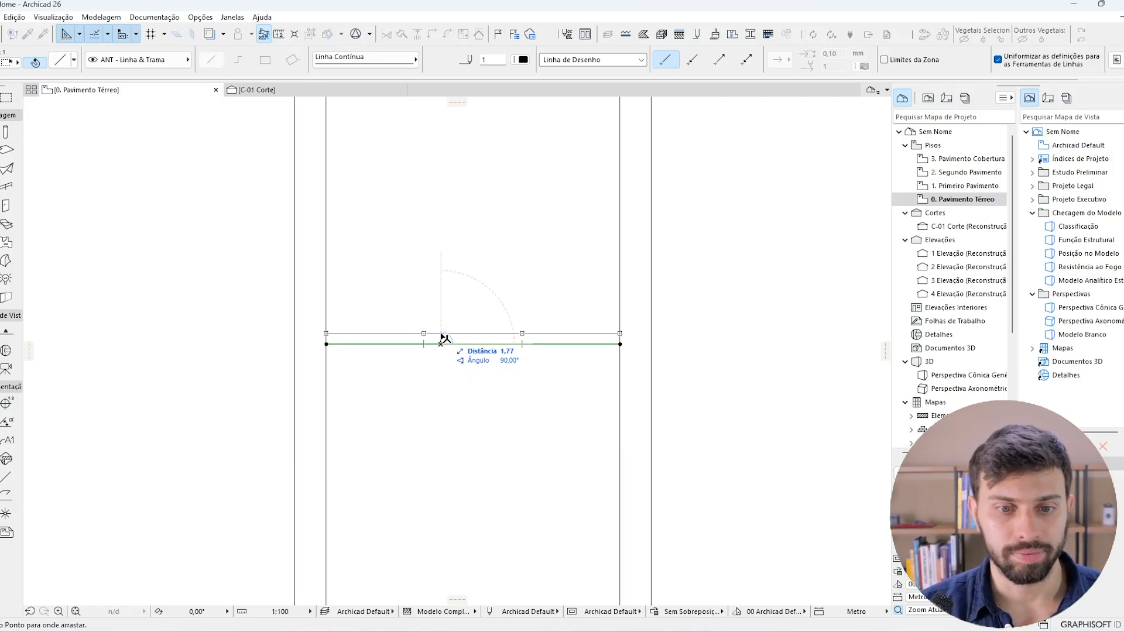
click(442, 338)
key(ctrl+d)
click(441, 338)
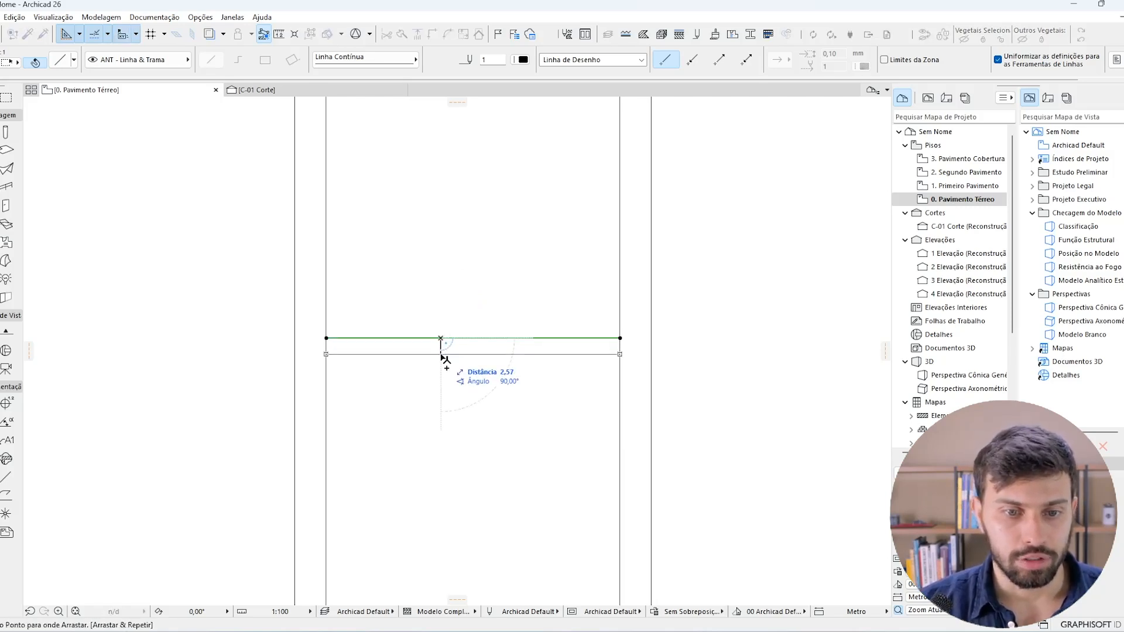
text(2)
key(Return)
Trim away the inner outline's side segments between each pair of crossbar lines, leaving three separate pane outlines.
scroll(441, 351, down, 2)
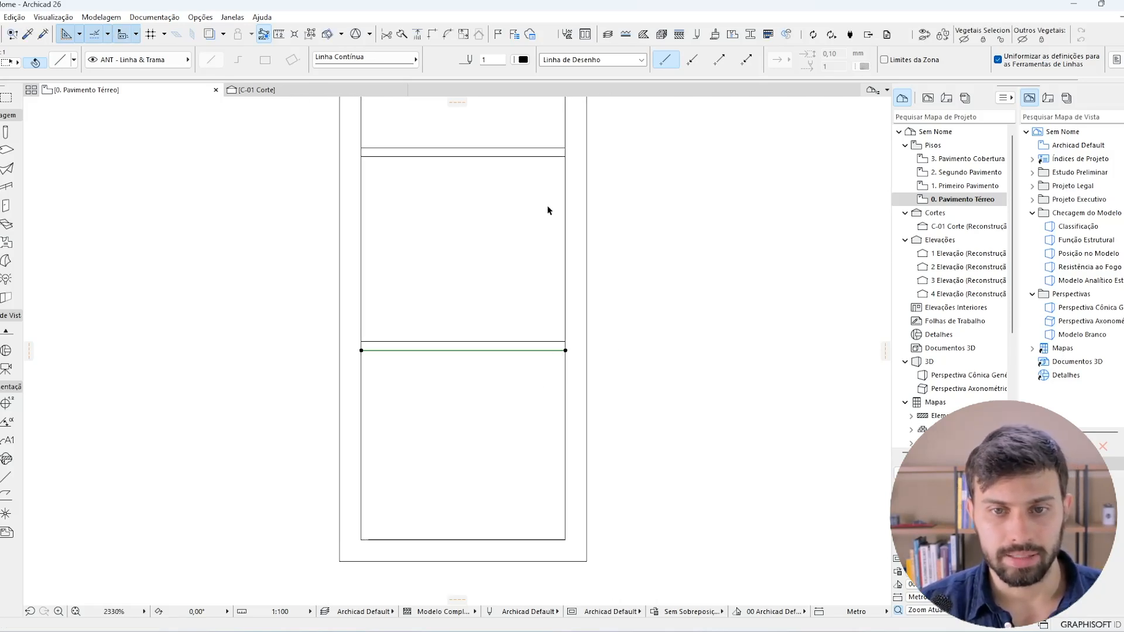
middle_drag(564, 159, 558, 204)
key(Escape)
scroll(560, 202, up, 3)
middle_drag(575, 391, 597, 139)
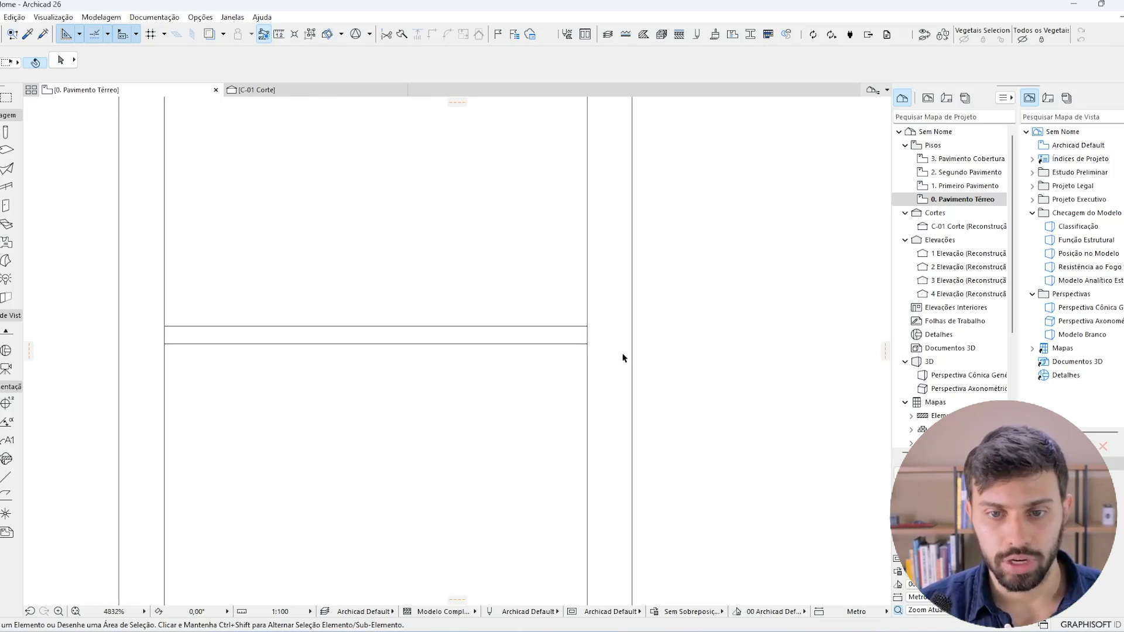
ctrl+click(589, 336)
ctrl+click(166, 334)
middle_drag(192, 185, 265, 381)
scroll(320, 199, down, 5)
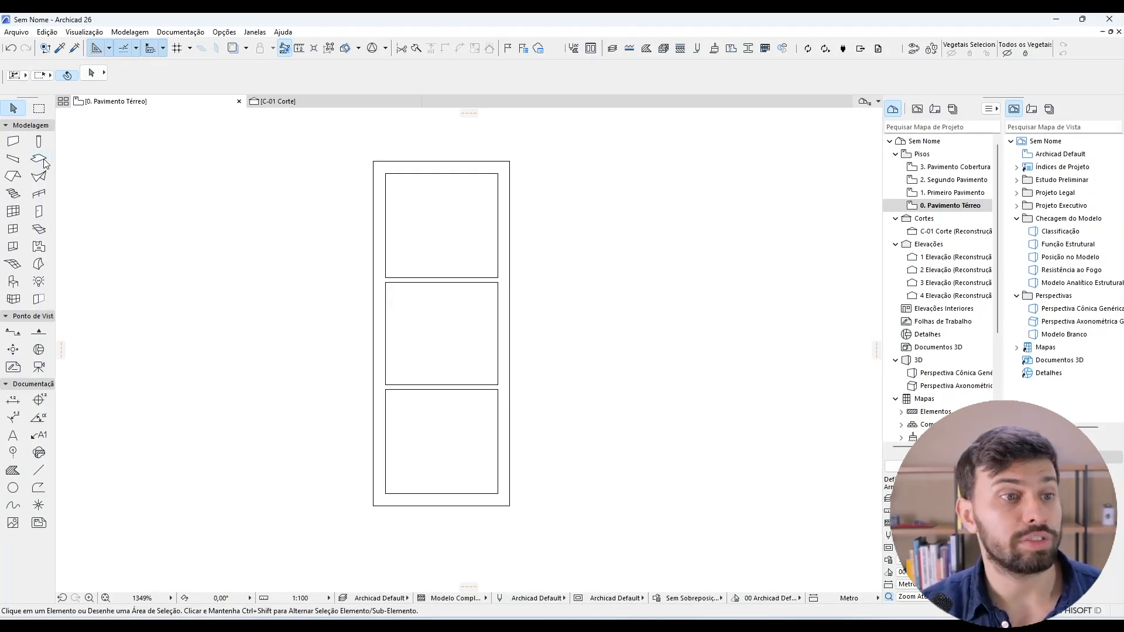
Draw a rectangular slab 3 cm thick in the Madeira building material over the sash's full outer outline.
click(40, 159)
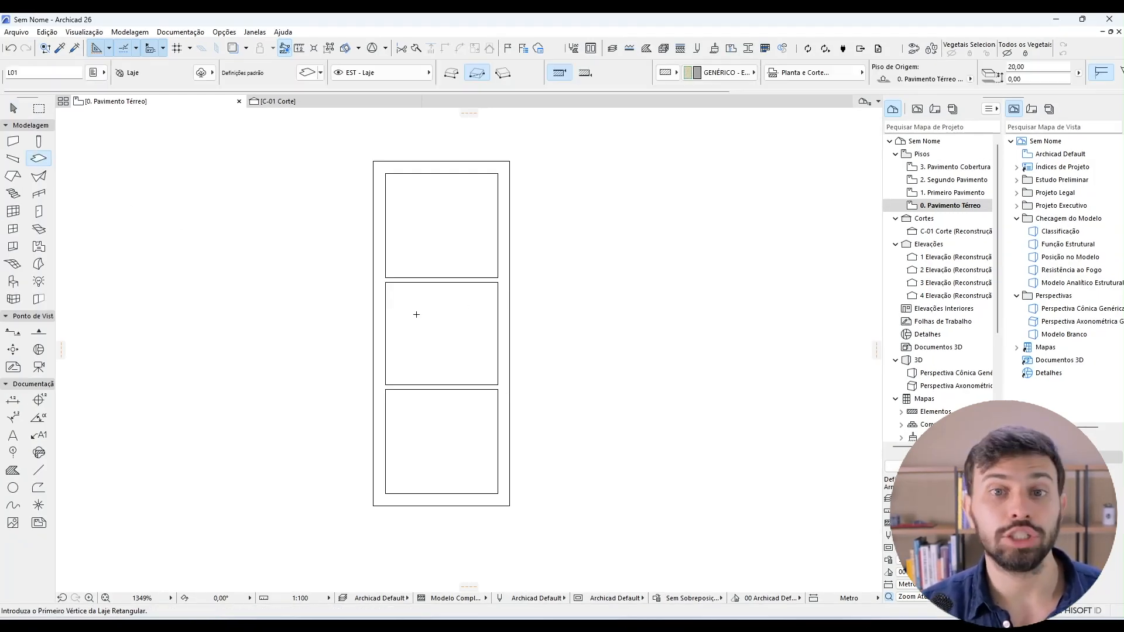
click(720, 73)
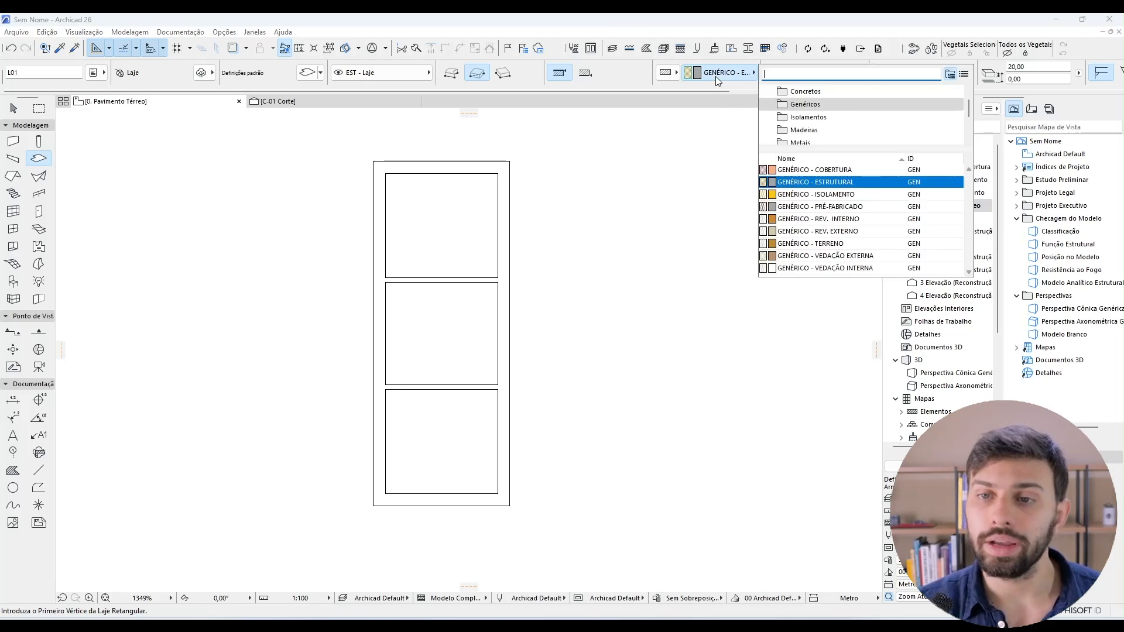
click(804, 130)
click(823, 170)
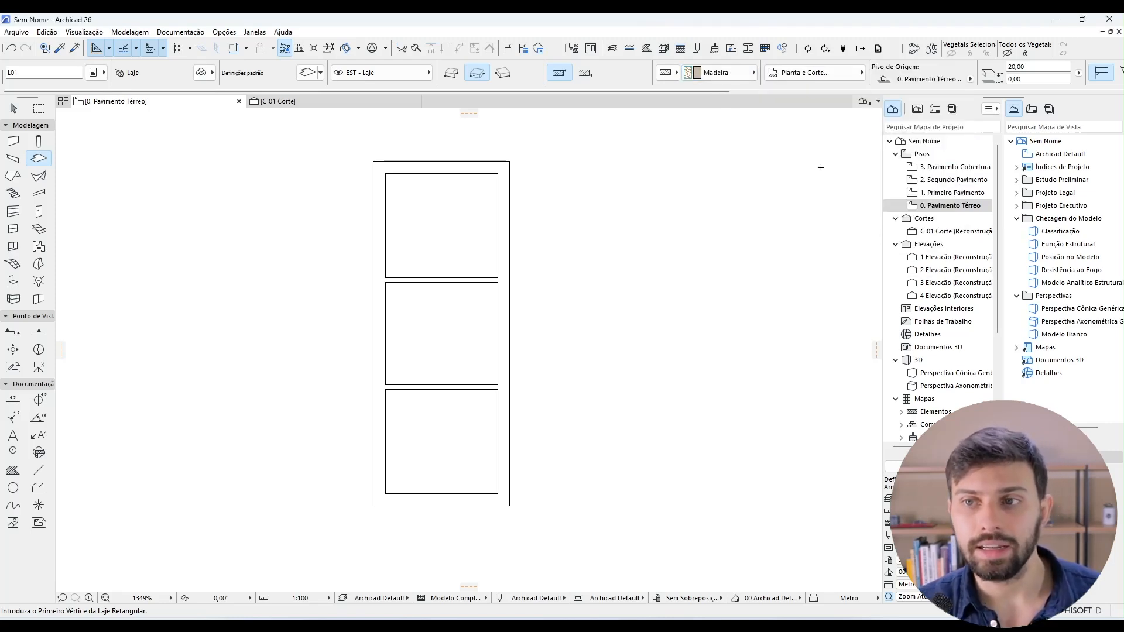
click(1027, 67)
text(3)
key(Tab)
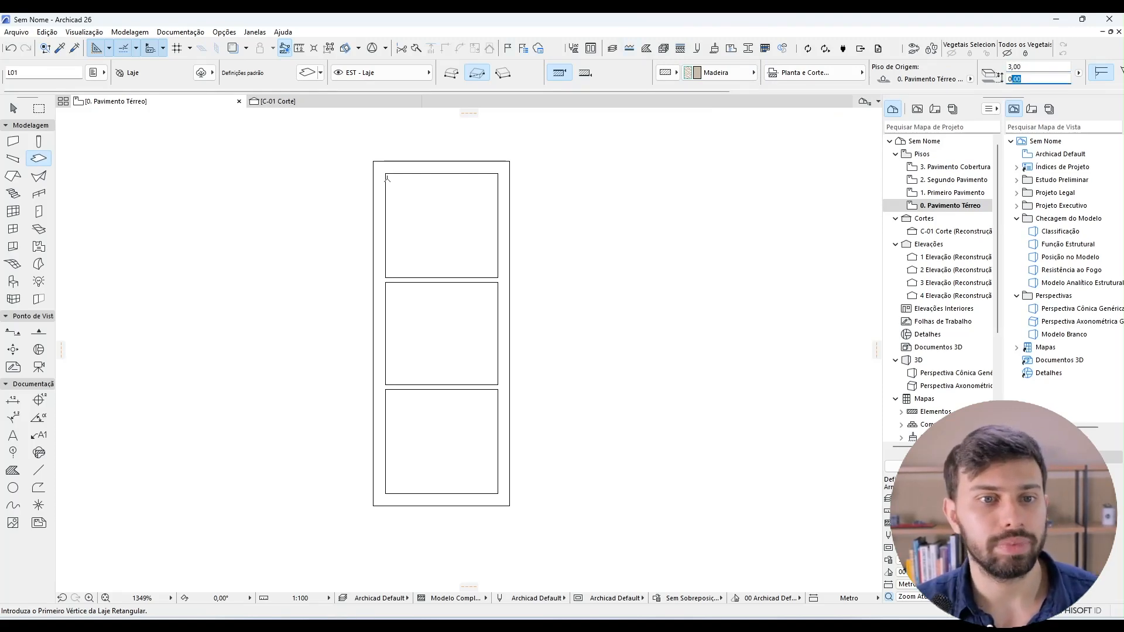
click(373, 162)
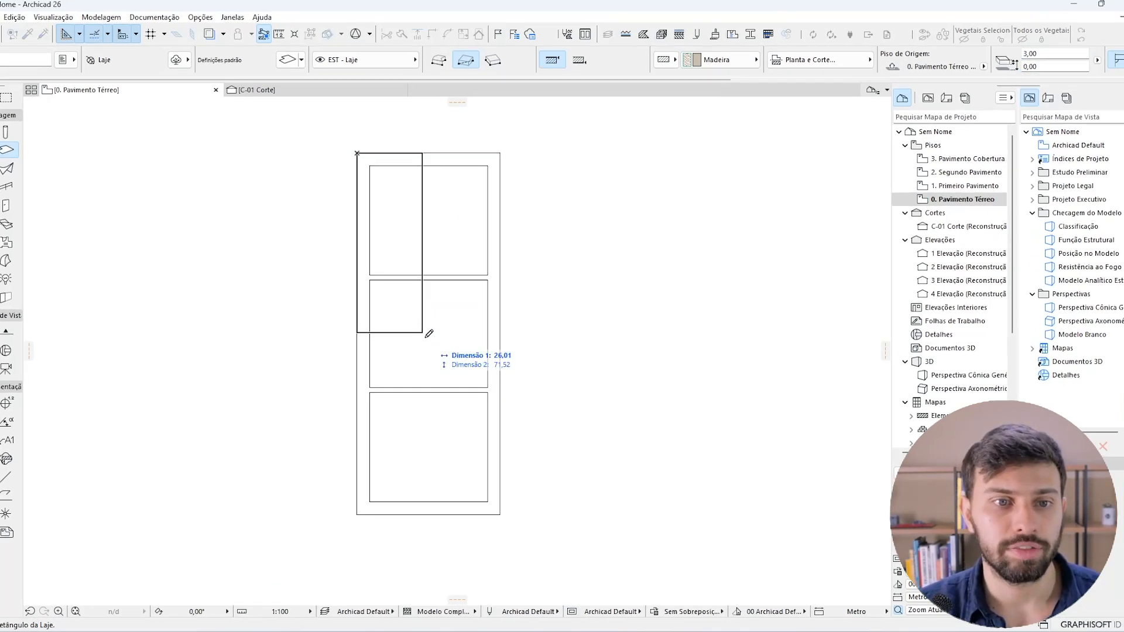
click(501, 514)
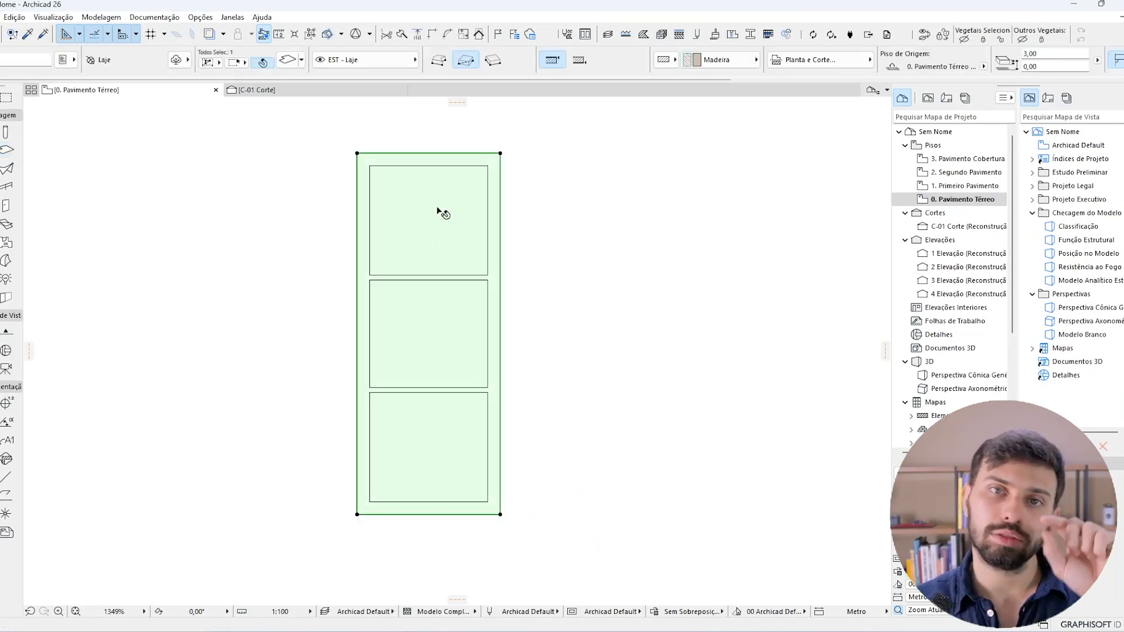
key(ctrl+2)
mouse_move(427, 189)
mouse_down()
mouse_move(462, 236)
mouse_move(433, 220)
mouse_up()
mouse_move(405, 316)
mouse_down()
mouse_move(442, 352)
mouse_move(405, 339)
mouse_up()
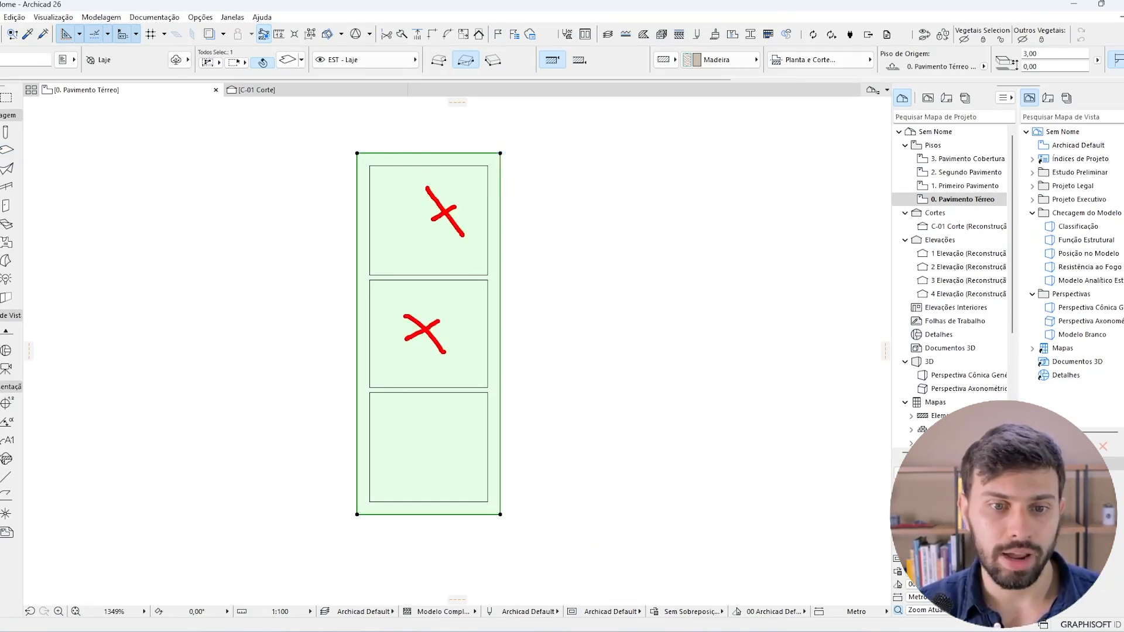
mouse_move(404, 422)
mouse_down()
mouse_move(440, 461)
mouse_move(415, 449)
mouse_up()
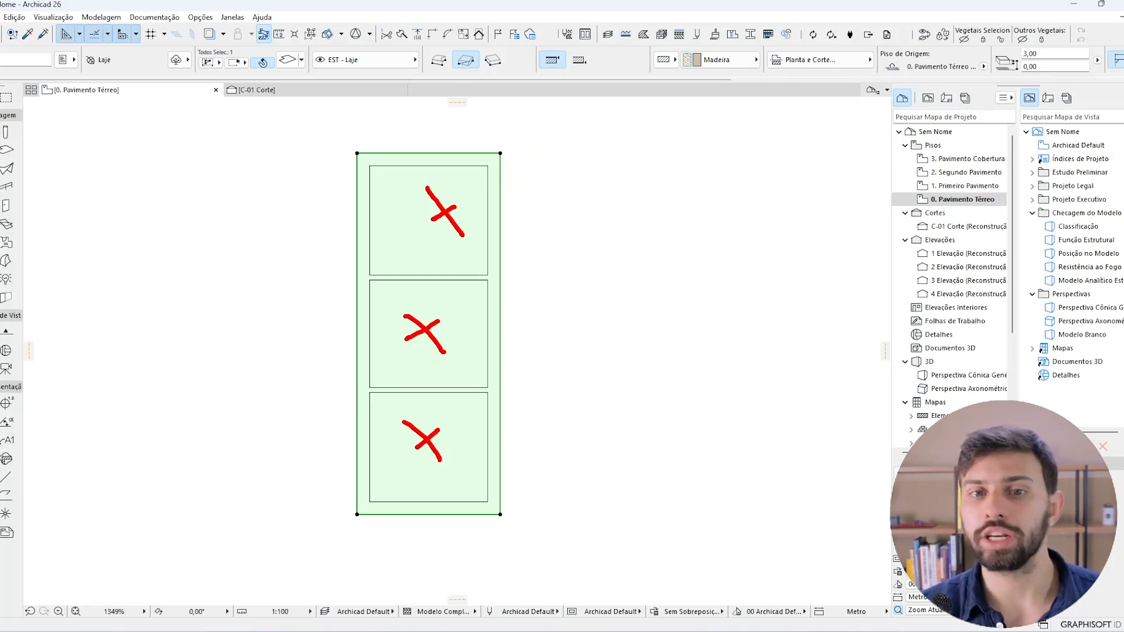
key(Escape)
Subtract the upper, middle and lower pane outlines from the sash slab to cut three openings.
click(501, 205)
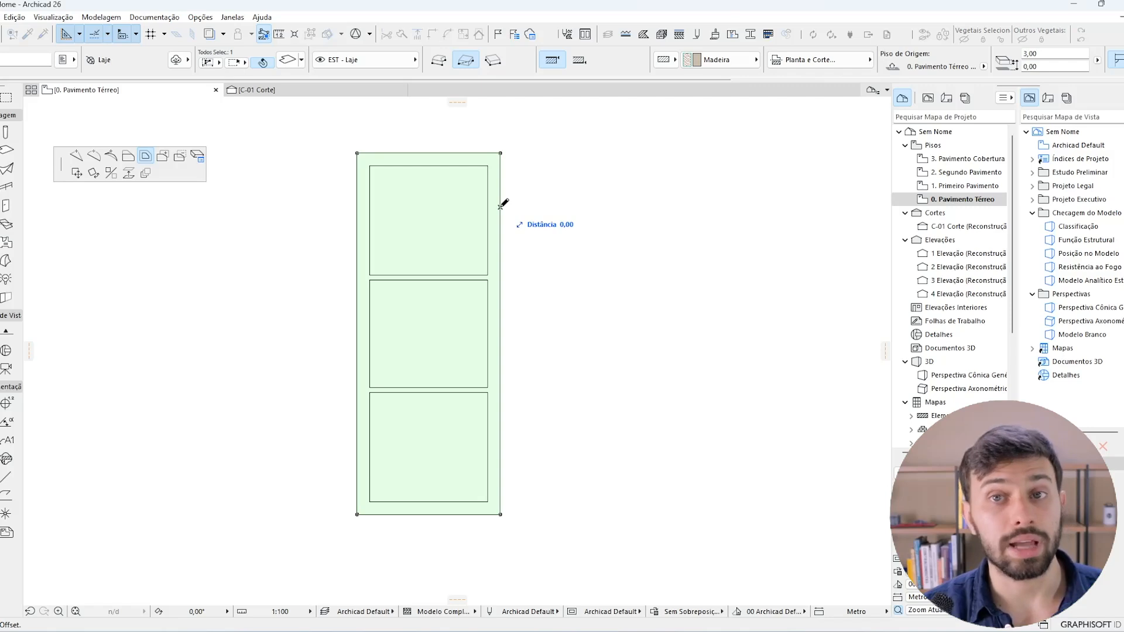
click(179, 162)
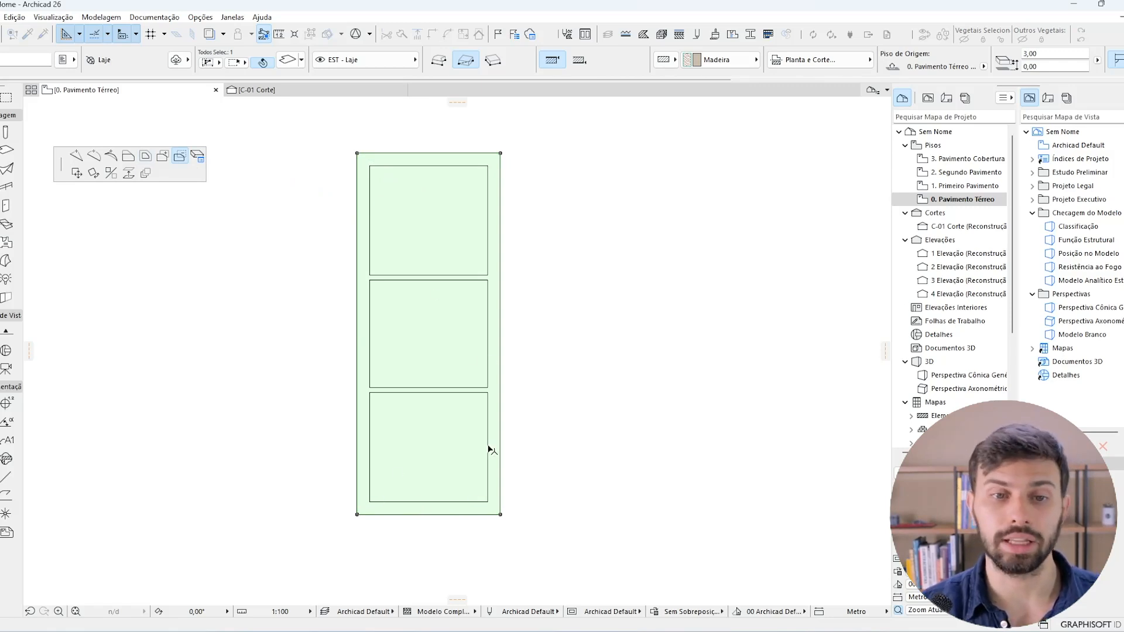
click(455, 230)
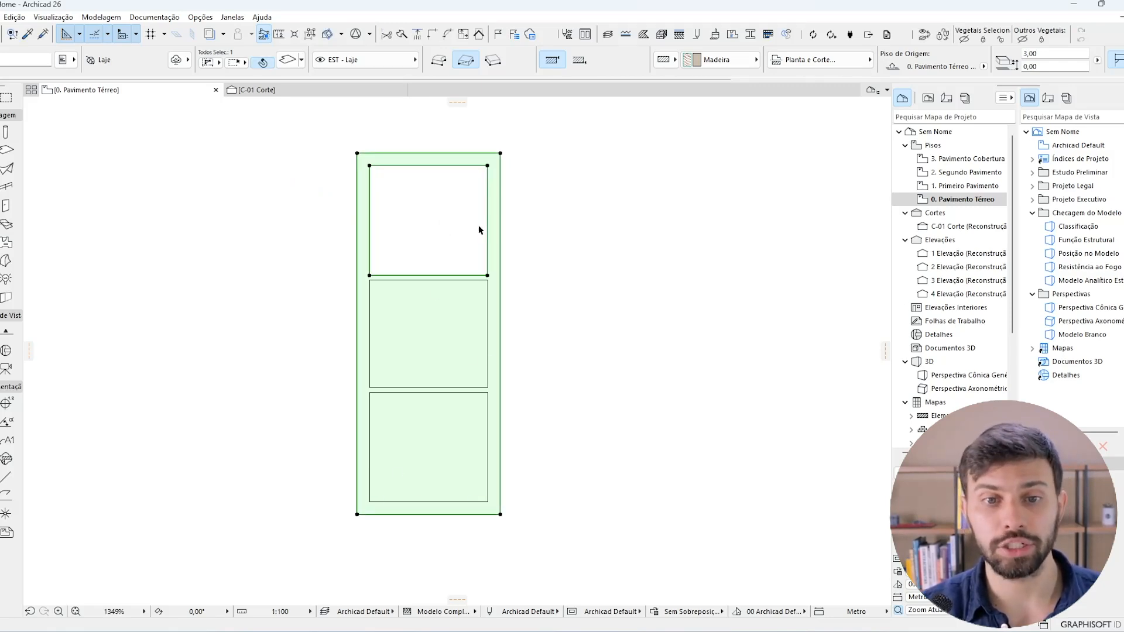
click(488, 268)
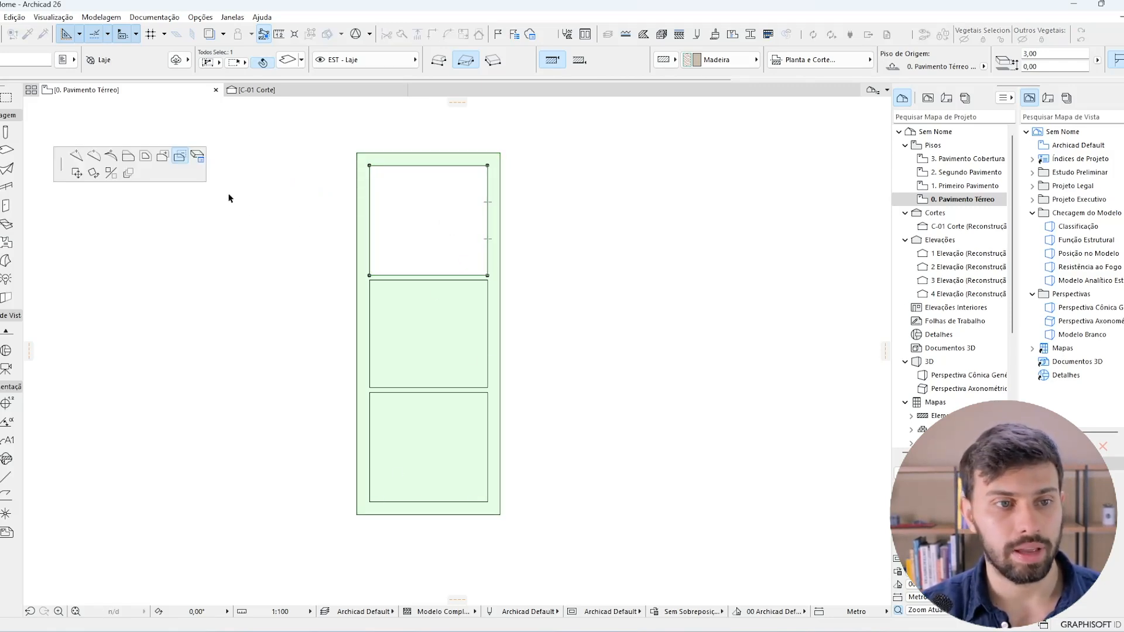
click(183, 158)
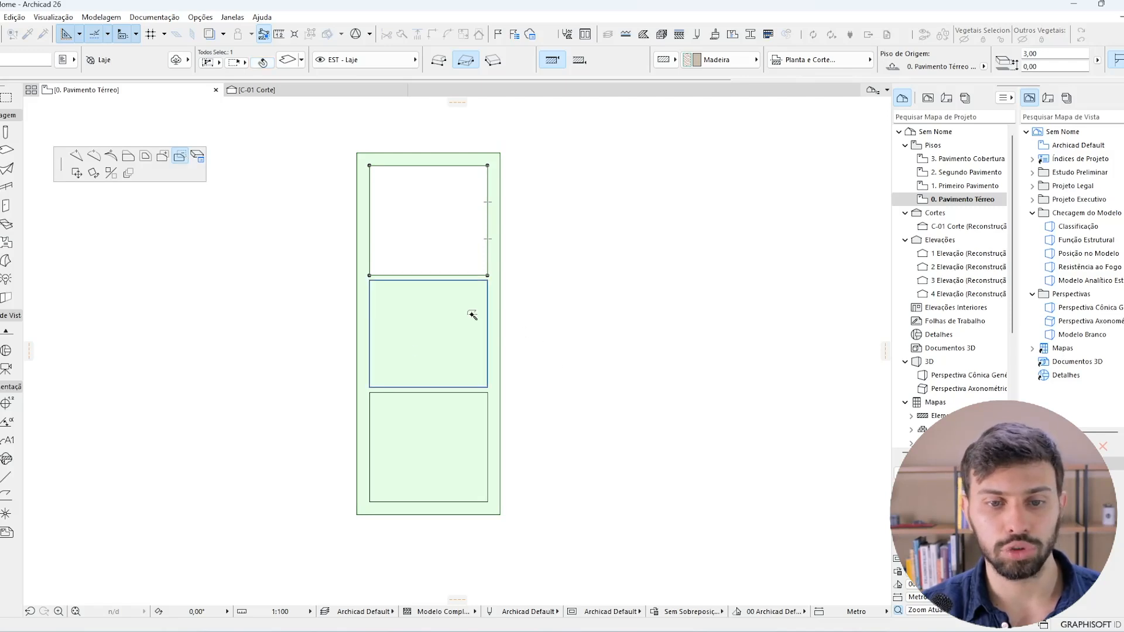
click(473, 315)
click(488, 268)
click(212, 159)
click(425, 441)
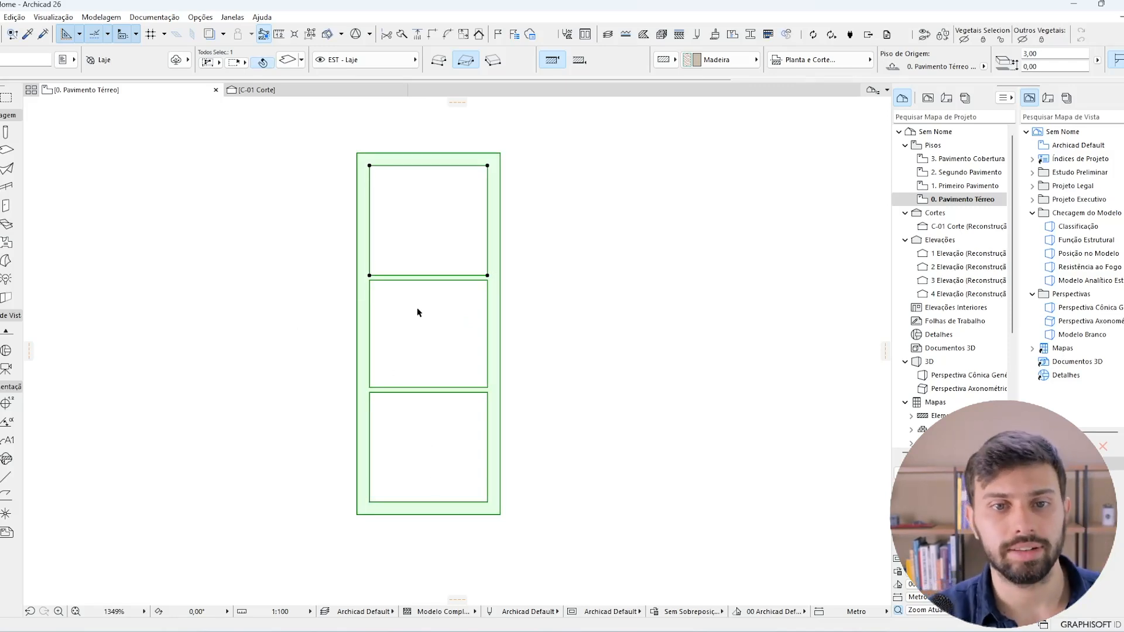
key(Escape)
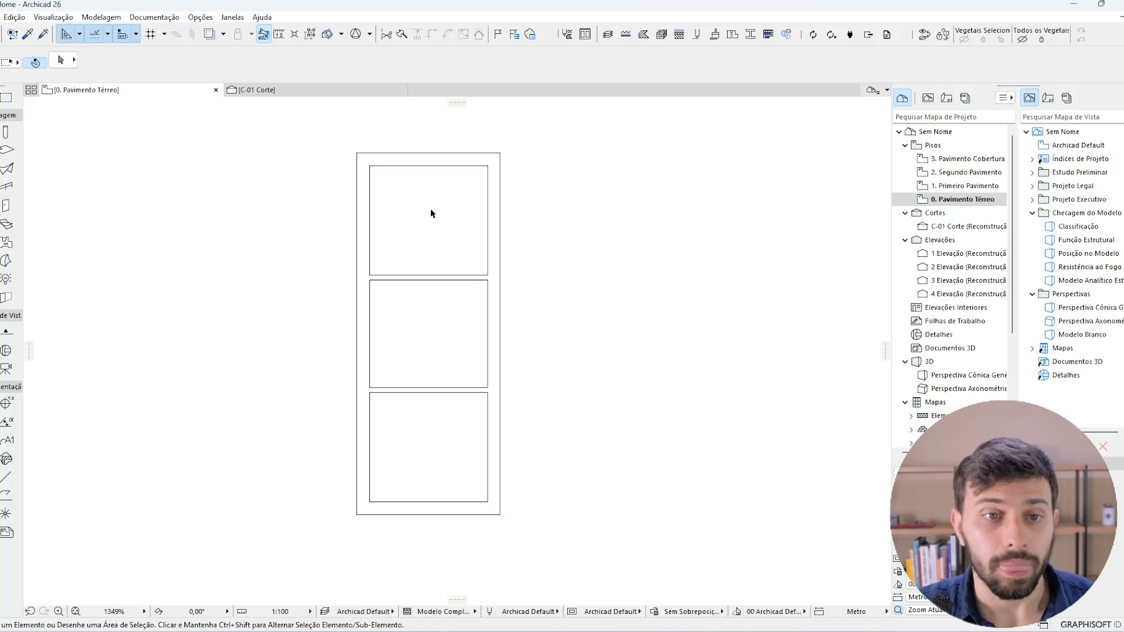
Enclose the whole sash in a marquee and show only that area in 3D, viewing the wooden frame from above.
click(7, 97)
click(318, 146)
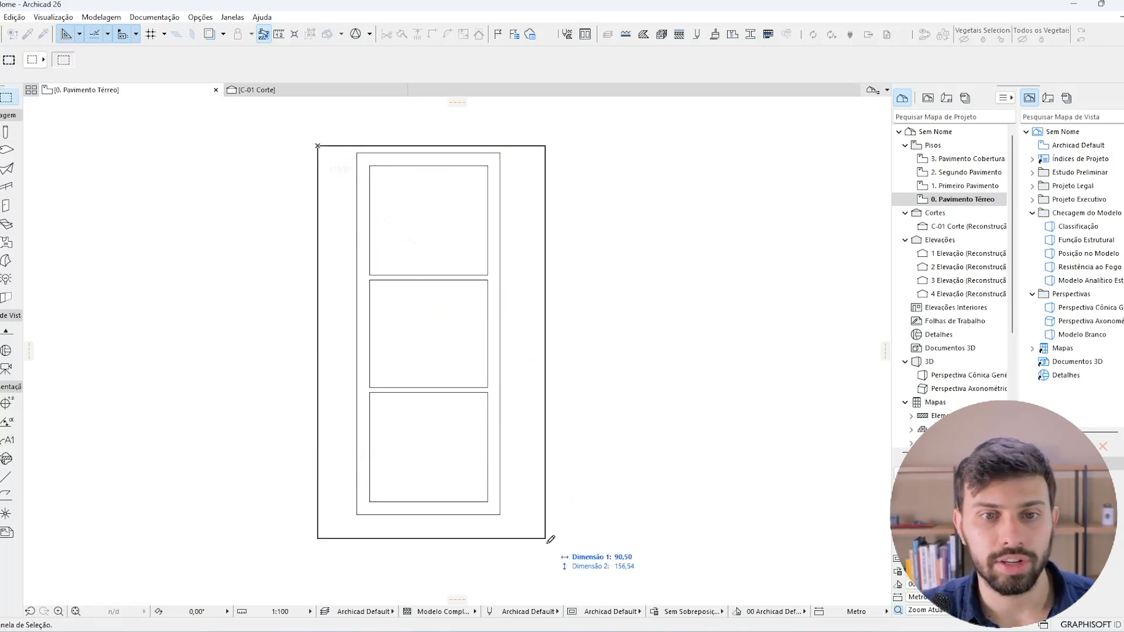
click(544, 524)
key(F5)
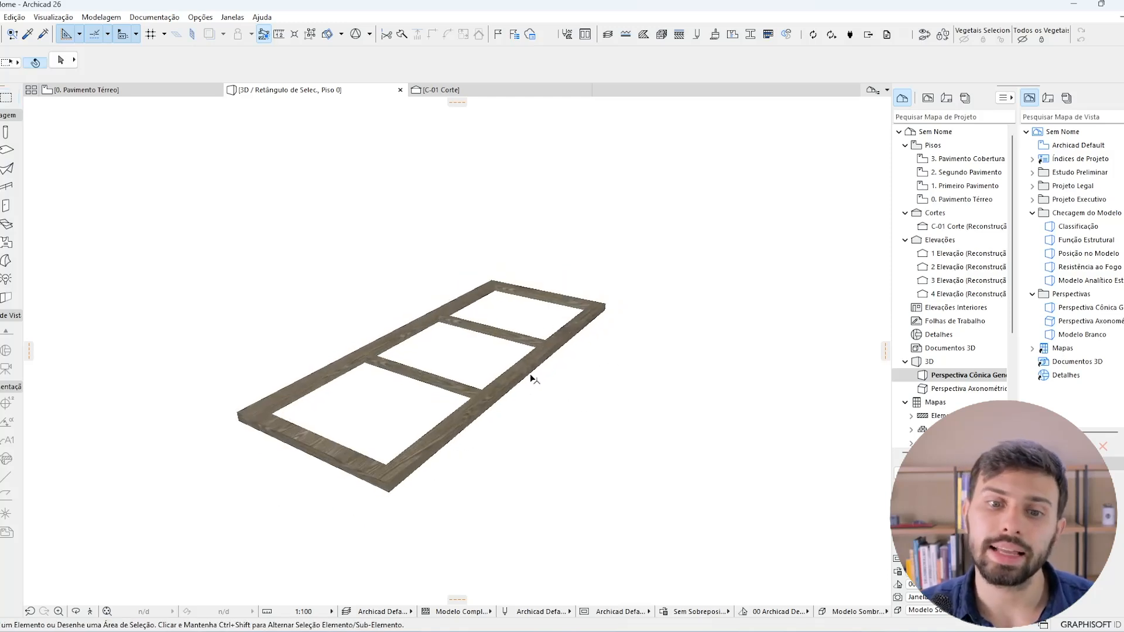
click(531, 375)
shift+middle_drag(535, 413, 560, 442)
shift+middle_drag(556, 367, 524, 354)
click(468, 386)
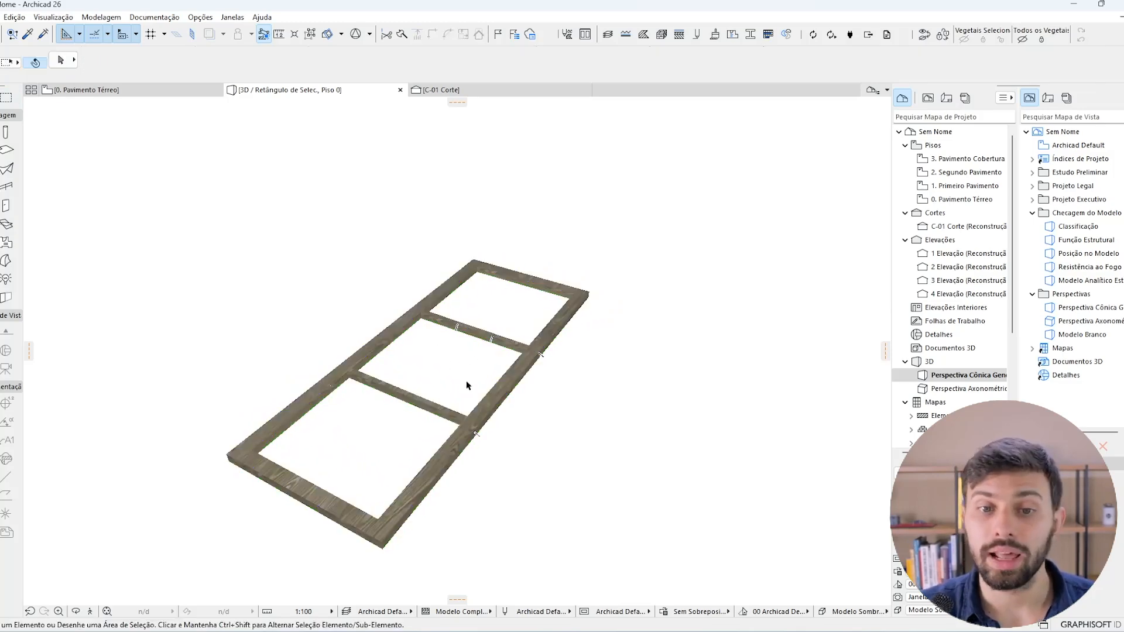
Take over the frame slab's settings and set the slab defaults to 0.50 cm thick with the Vidro building material.
click(538, 283)
alt+click(537, 283)
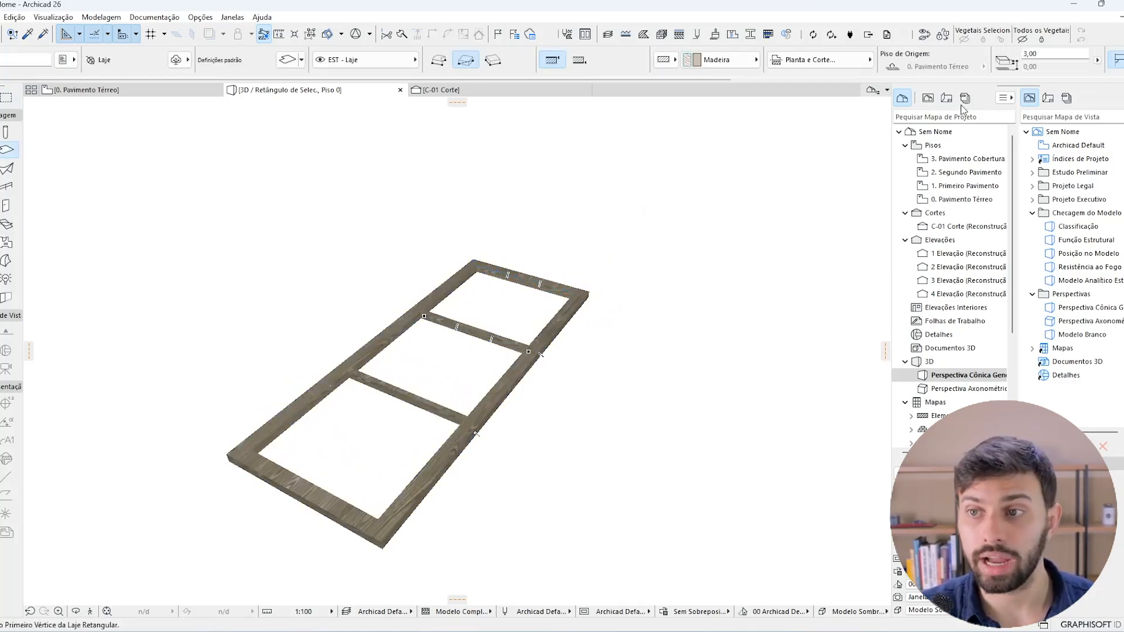
drag(1040, 55, 988, 59)
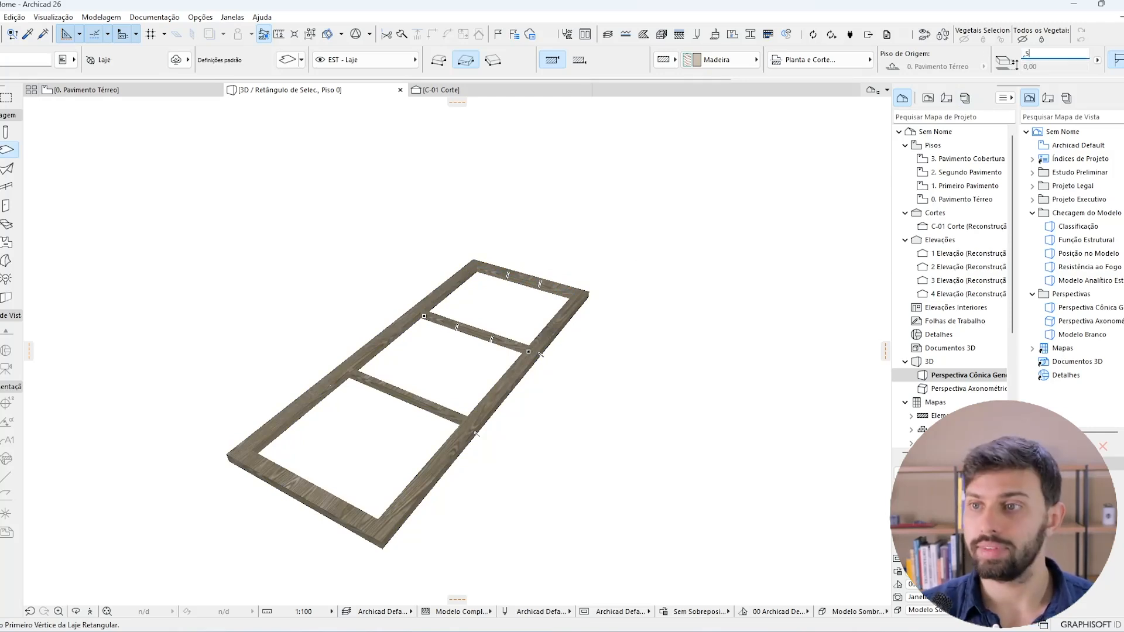
text(0,50)
click(726, 60)
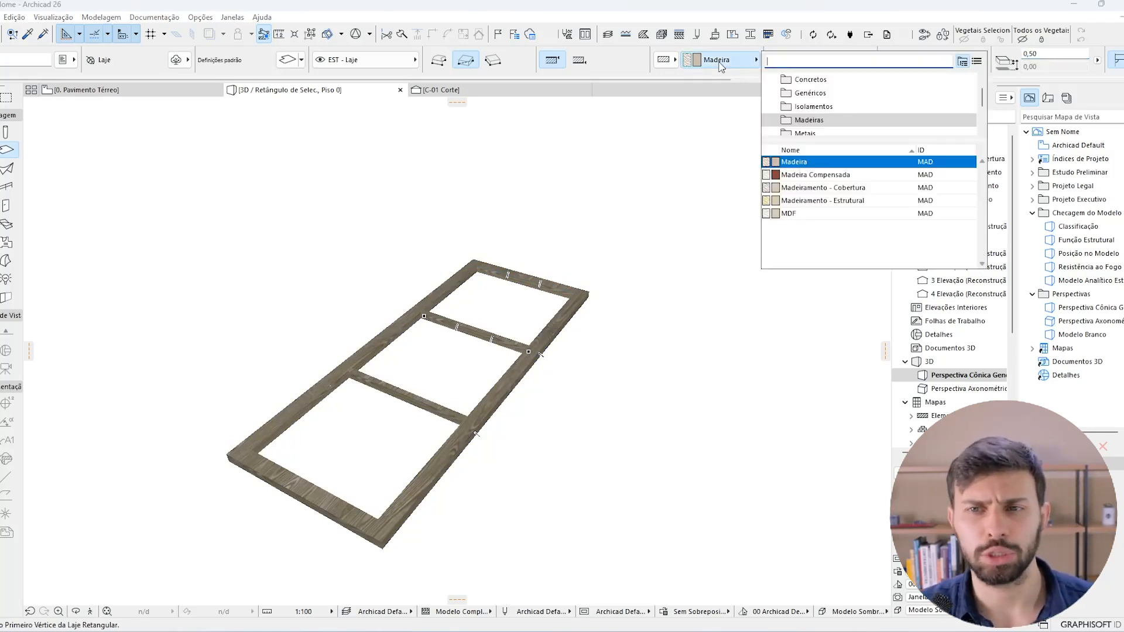
scroll(817, 126, down, 2)
click(823, 121)
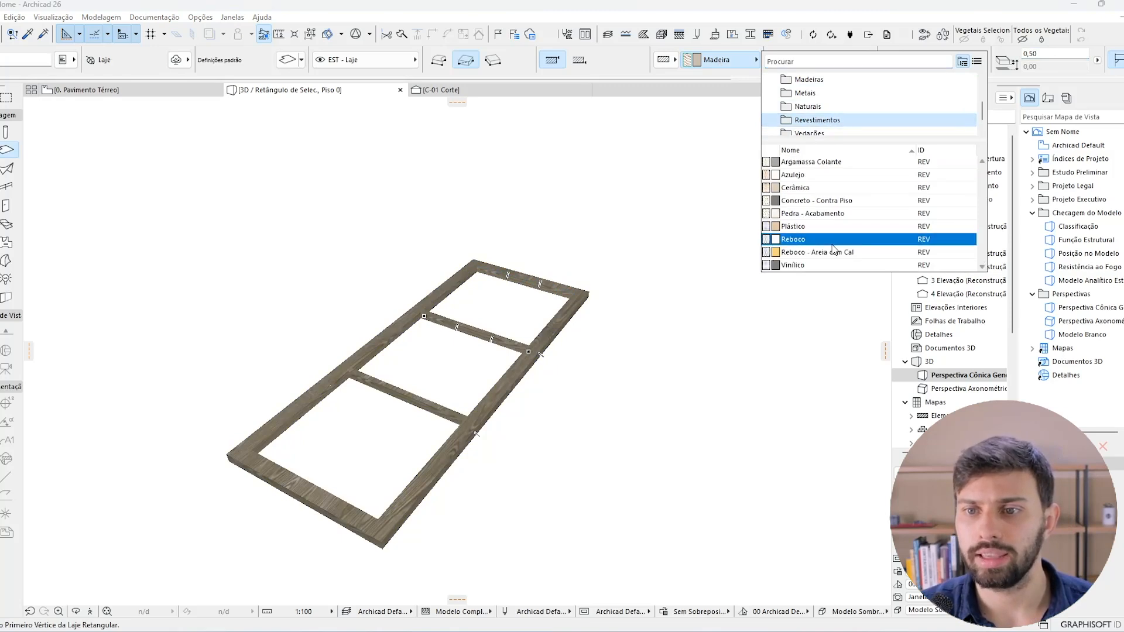
click(832, 134)
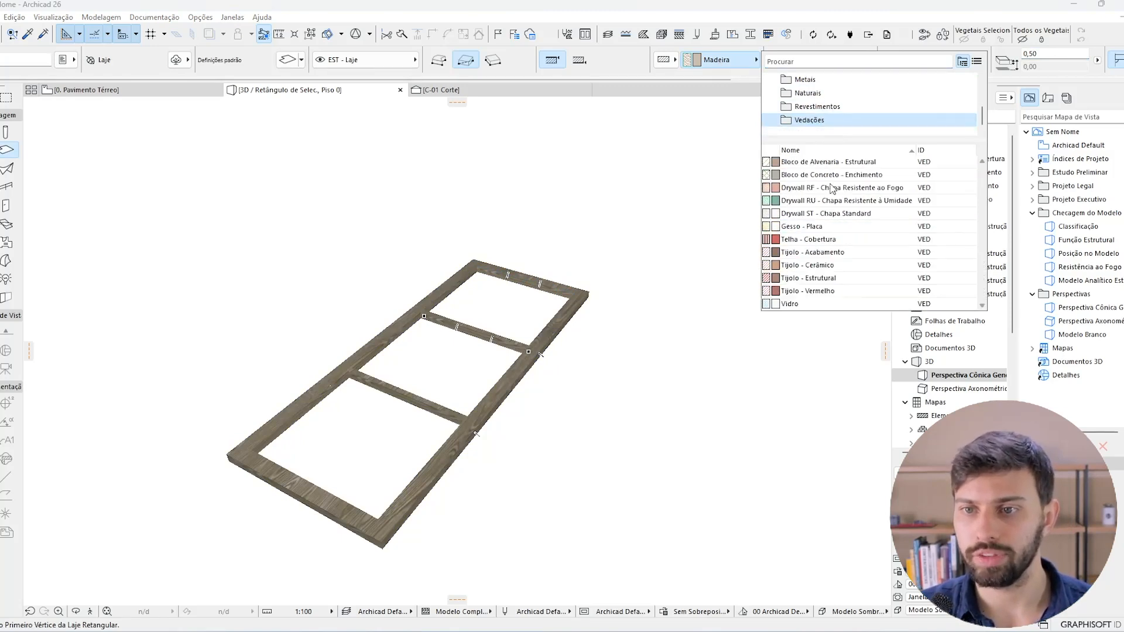
click(832, 304)
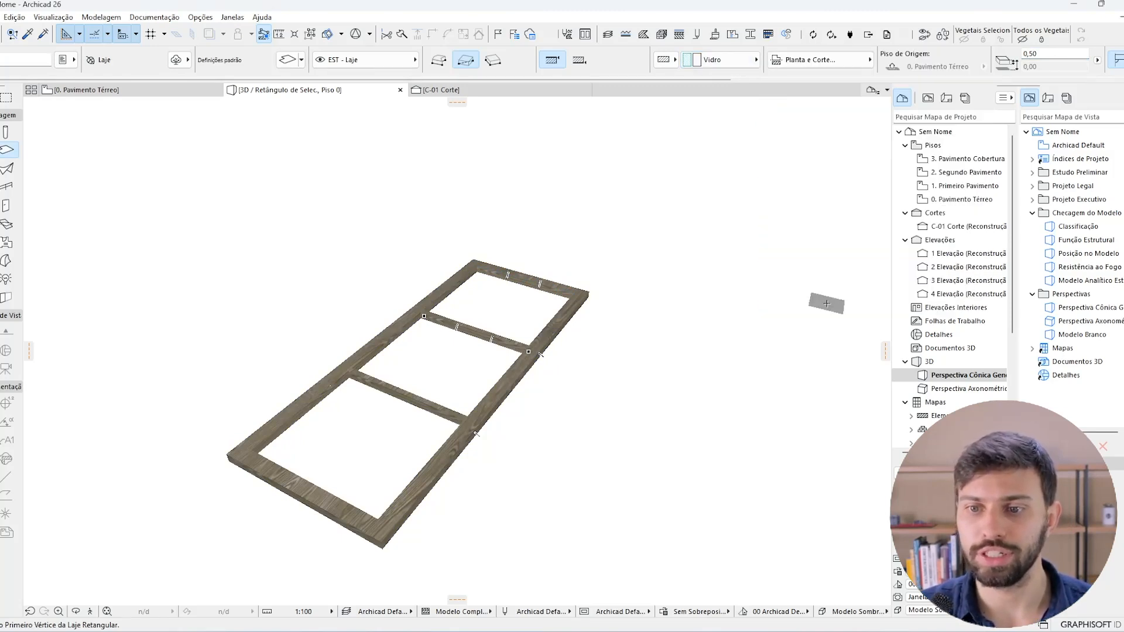
Fill the sash's upper and middle openings with glass slabs and select both panes.
click(528, 291)
key(Escape)
click(506, 311)
shift+click(448, 363)
shift+middle_drag(503, 381, 493, 328)
scroll(493, 329, up, 6)
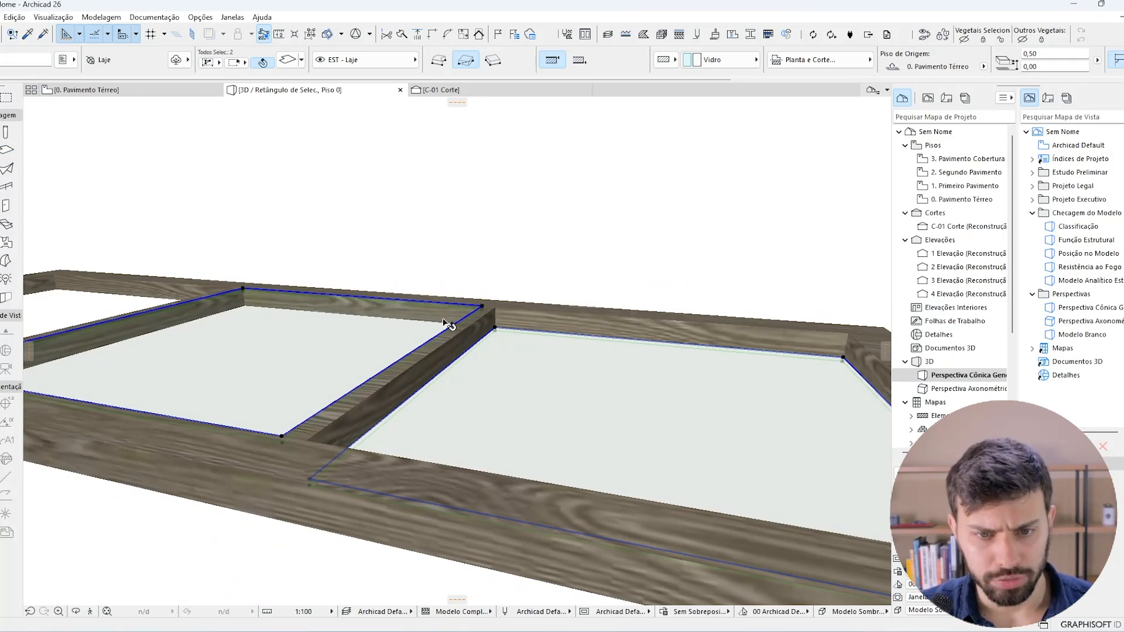
Delete the glass pane in the sash's upper opening.
key(Escape)
shift+middle_drag(430, 352, 630, 418)
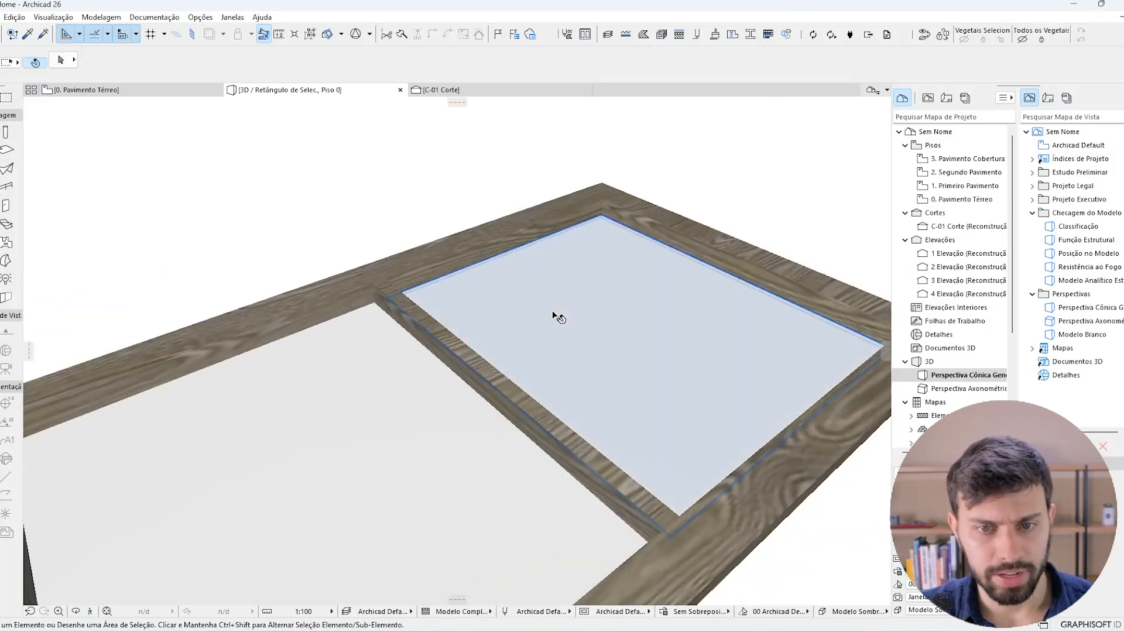
click(549, 319)
key(Delete)
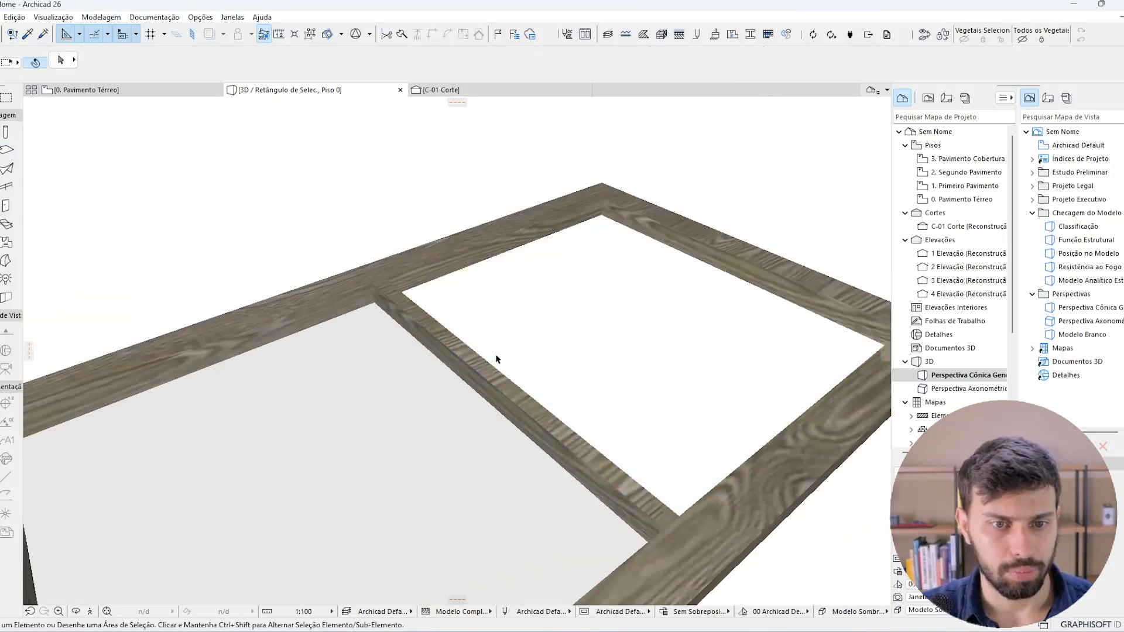
Recreate the upper glass pane within the upper opening, reusing the middle pane's Vidro slab settings.
middle_drag(496, 359, 550, 289)
alt+click(466, 319)
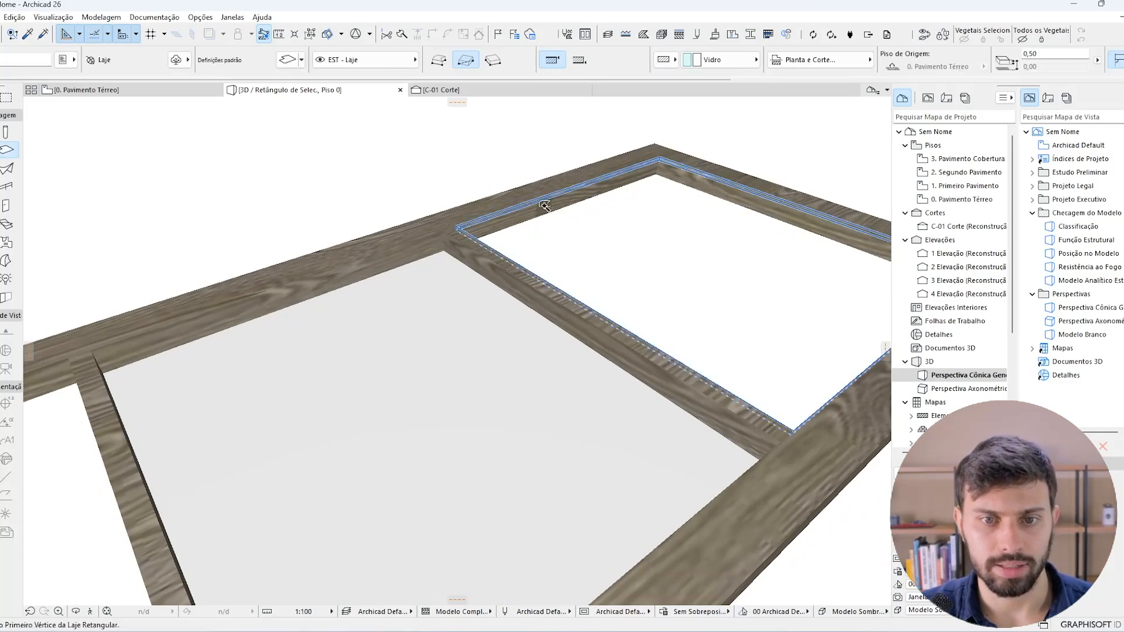
click(545, 205)
key(Escape)
click(595, 246)
shift+click(471, 321)
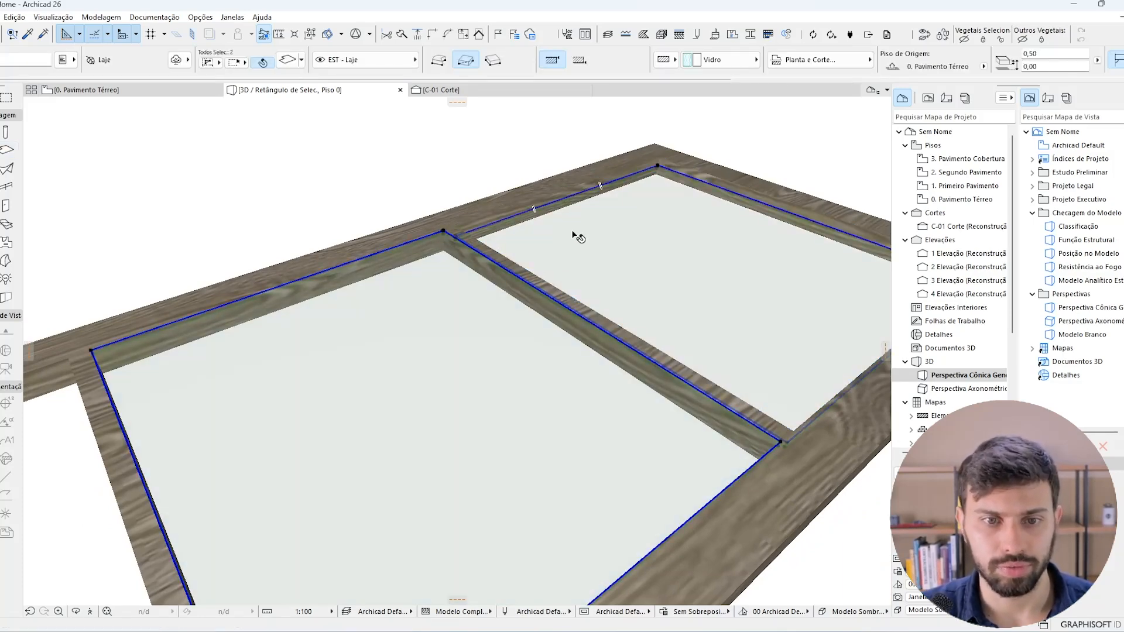
Move the middle glass pane 1.43 cm down into the frame's thickness, from its corner to the level of the upper pane.
scroll(578, 234, up, 4)
middle_drag(579, 234, 442, 292)
middle_drag(462, 380, 467, 283)
key(Escape)
middle_drag(501, 404, 519, 298)
click(519, 298)
shift+middle_drag(532, 395, 517, 291)
shift+middle_drag(492, 243, 553, 310)
middle_drag(554, 311, 627, 234)
click(381, 246)
key(ctrl+d)
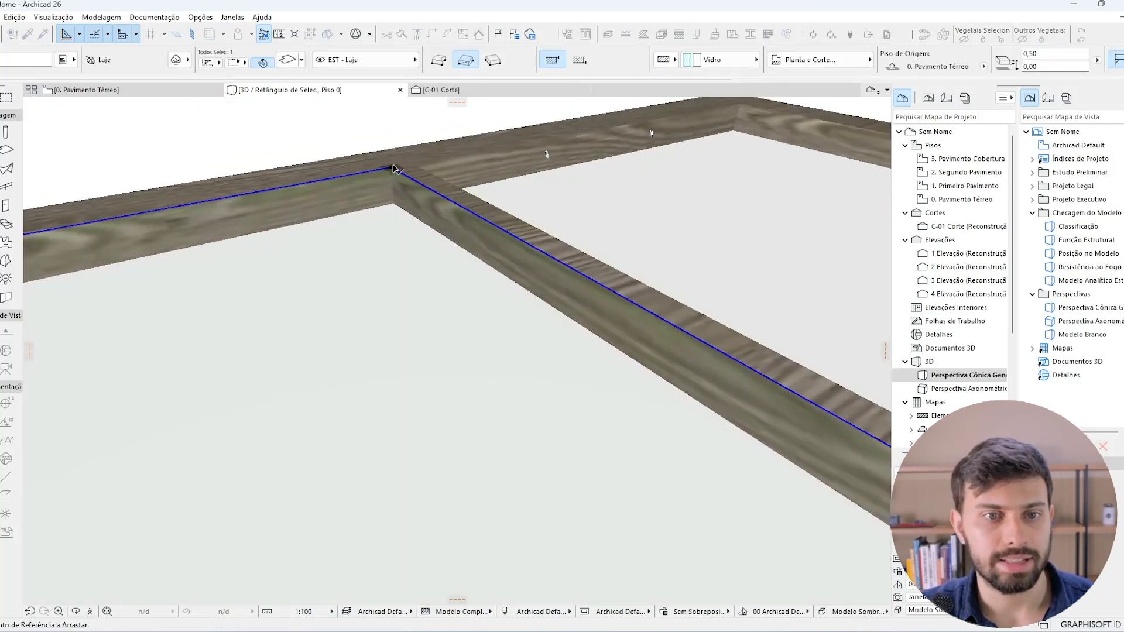
click(391, 168)
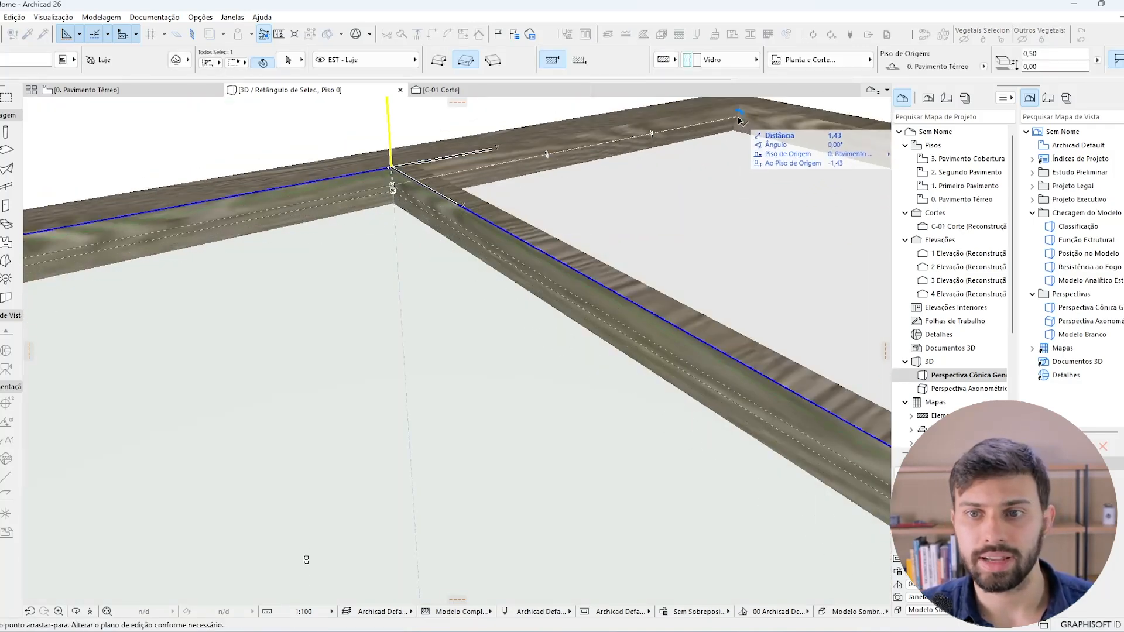
click(739, 120)
key(Escape)
scroll(430, 192, down, 4)
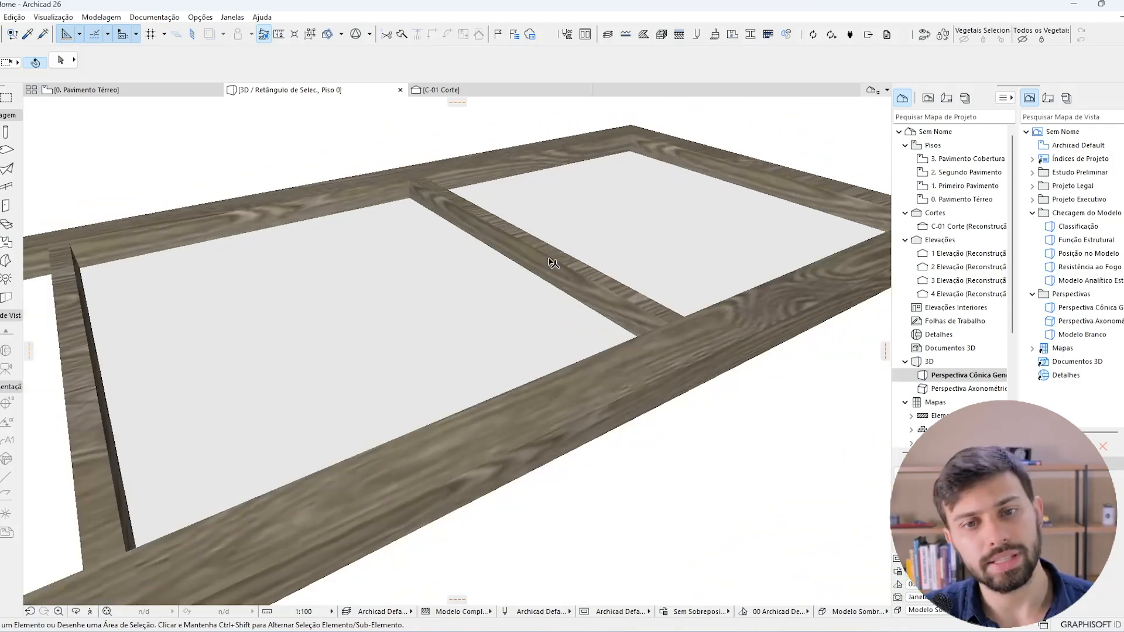
Examine the glazed sash in 3D and in the floor plan, checking the panes' elevation and the empty lower opening.
click(411, 293)
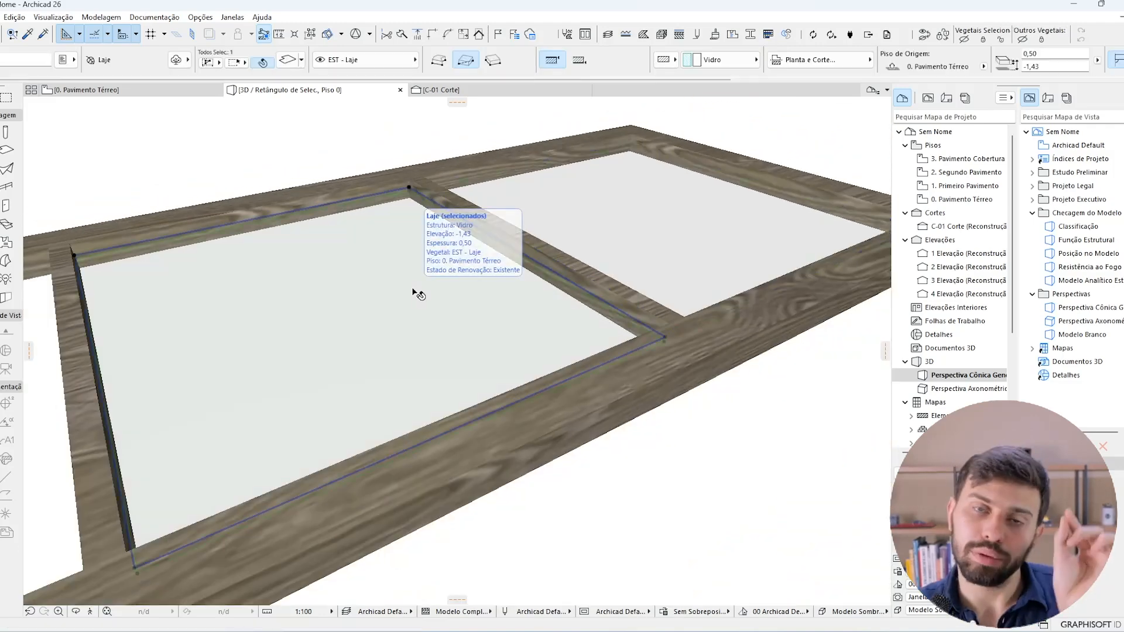
key(Escape)
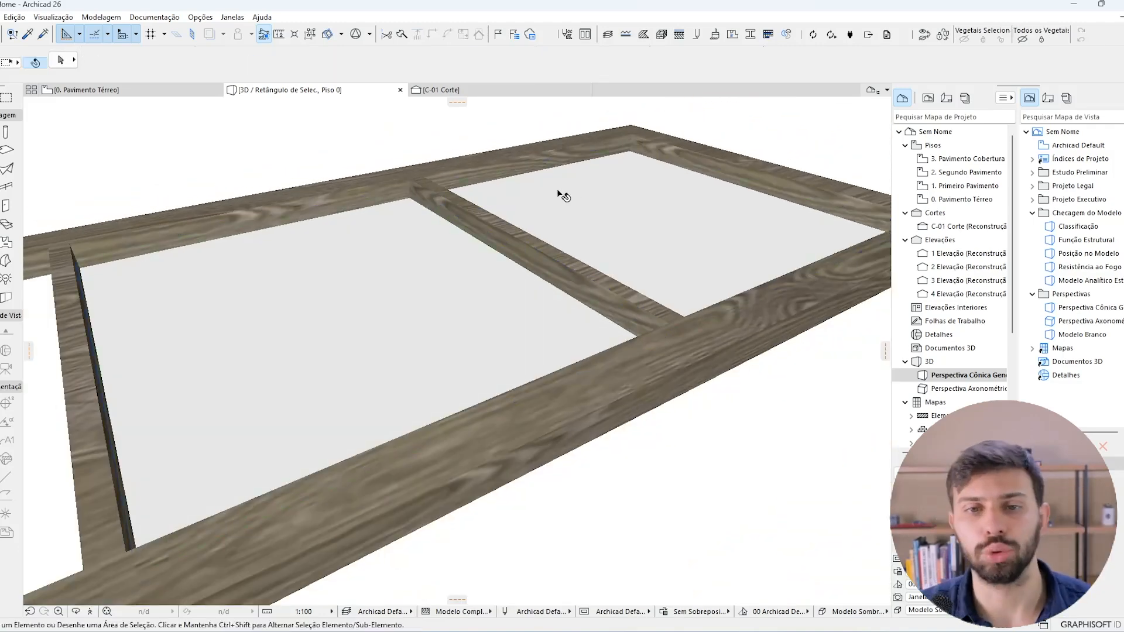
key(ctrl+a)
scroll(384, 272, down, 4)
drag(384, 273, 517, 382)
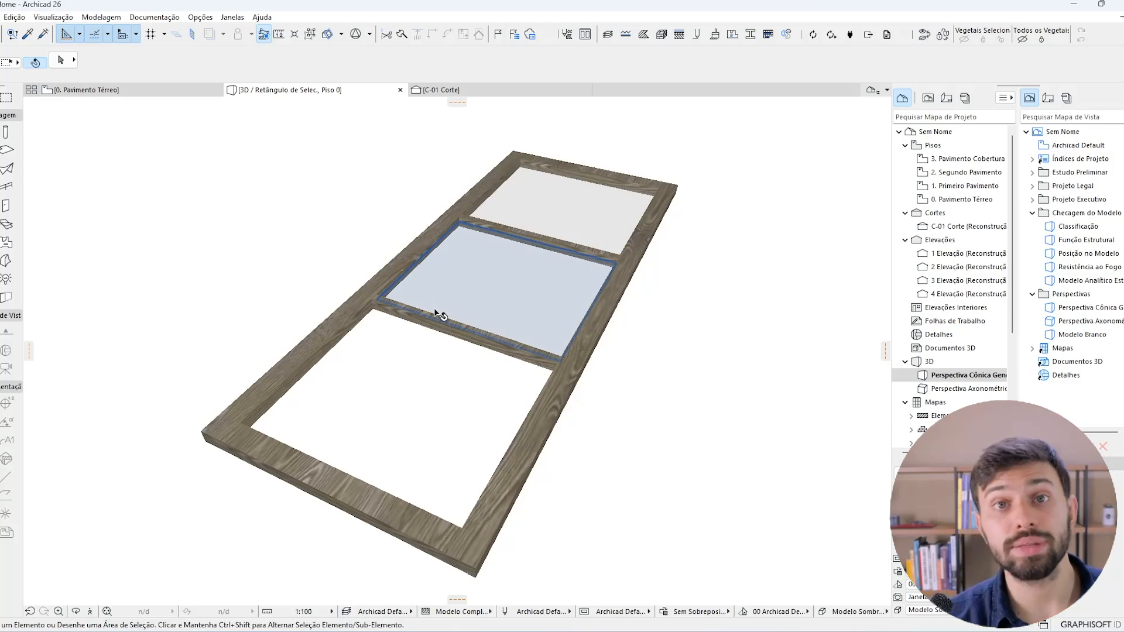
scroll(451, 296, down, 5)
drag(469, 343, 612, 288)
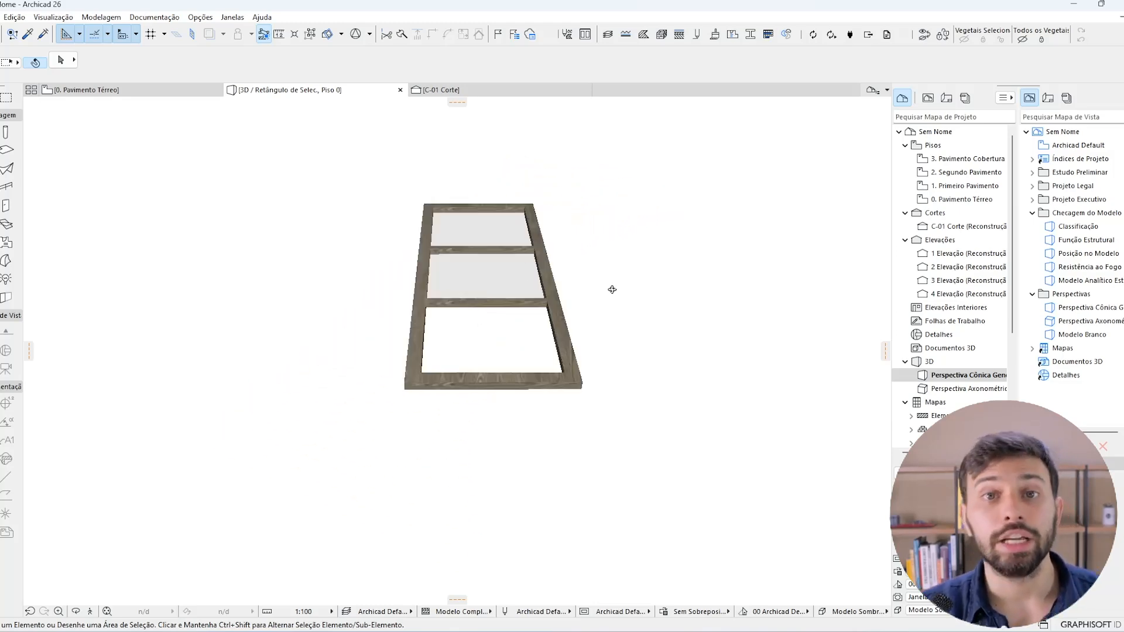
mouse_move(539, 296)
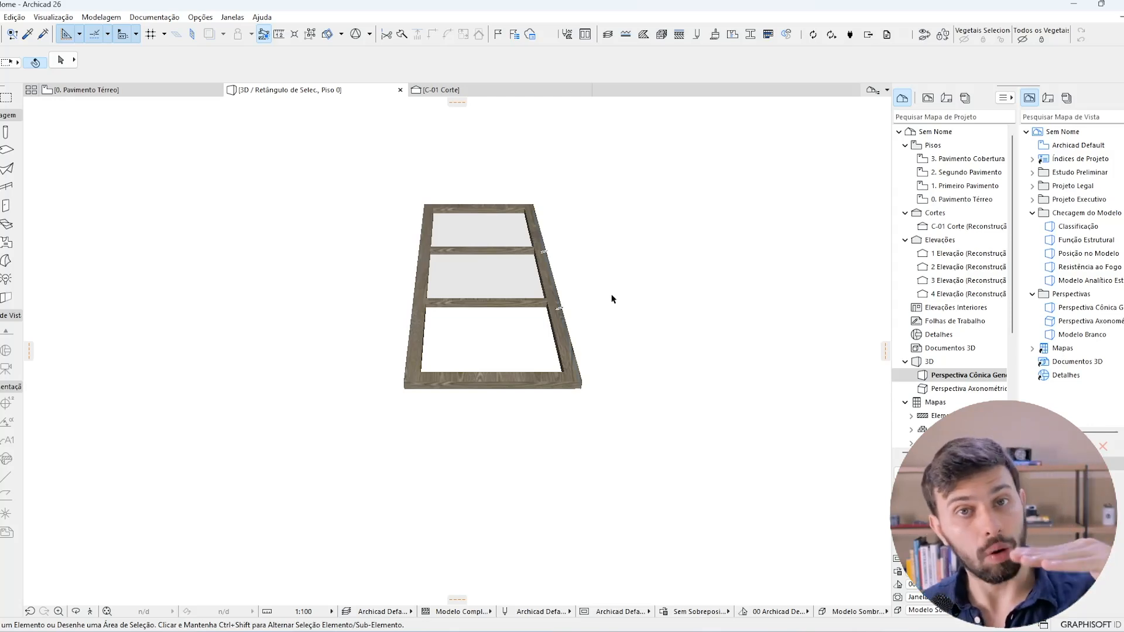
click(173, 90)
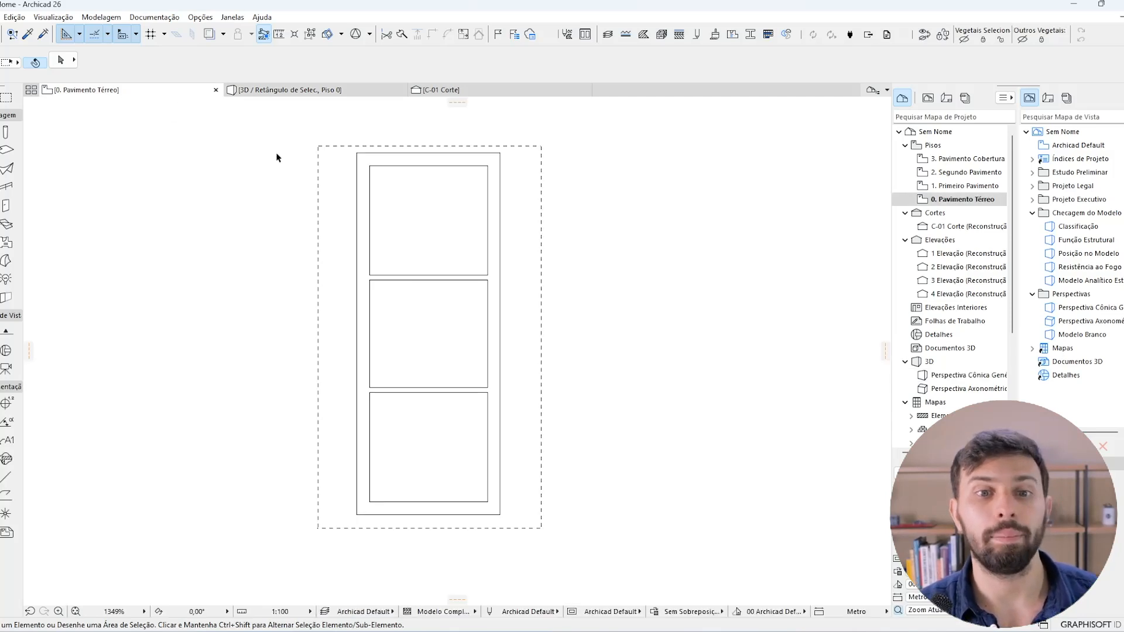
click(351, 90)
drag(524, 278, 361, 394)
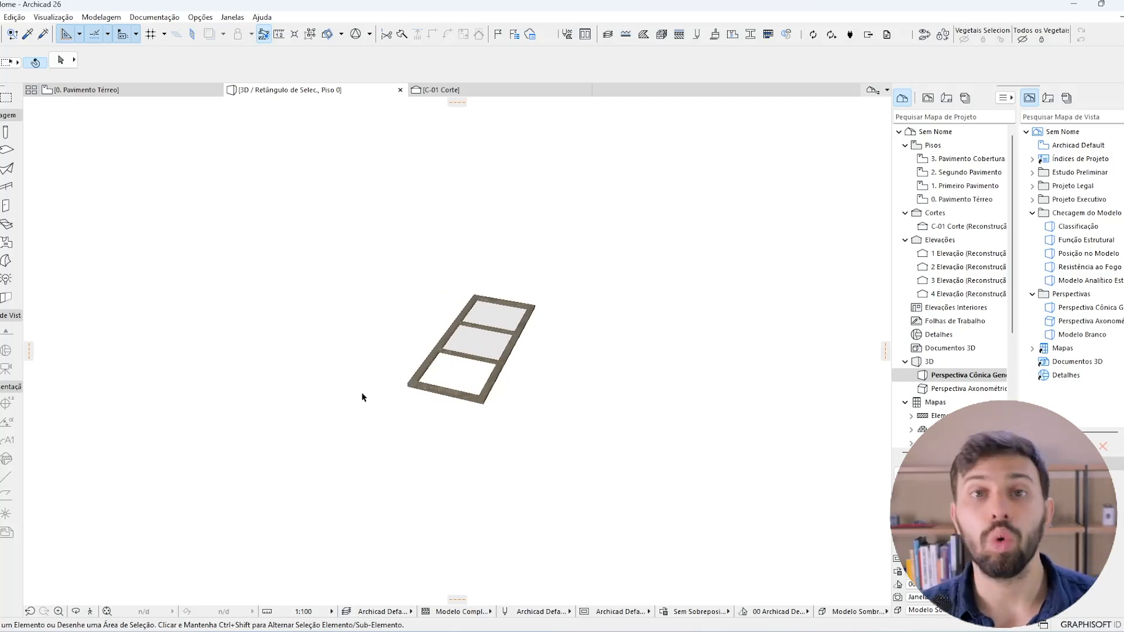
scroll(477, 351, up, 2)
mouse_move(479, 351)
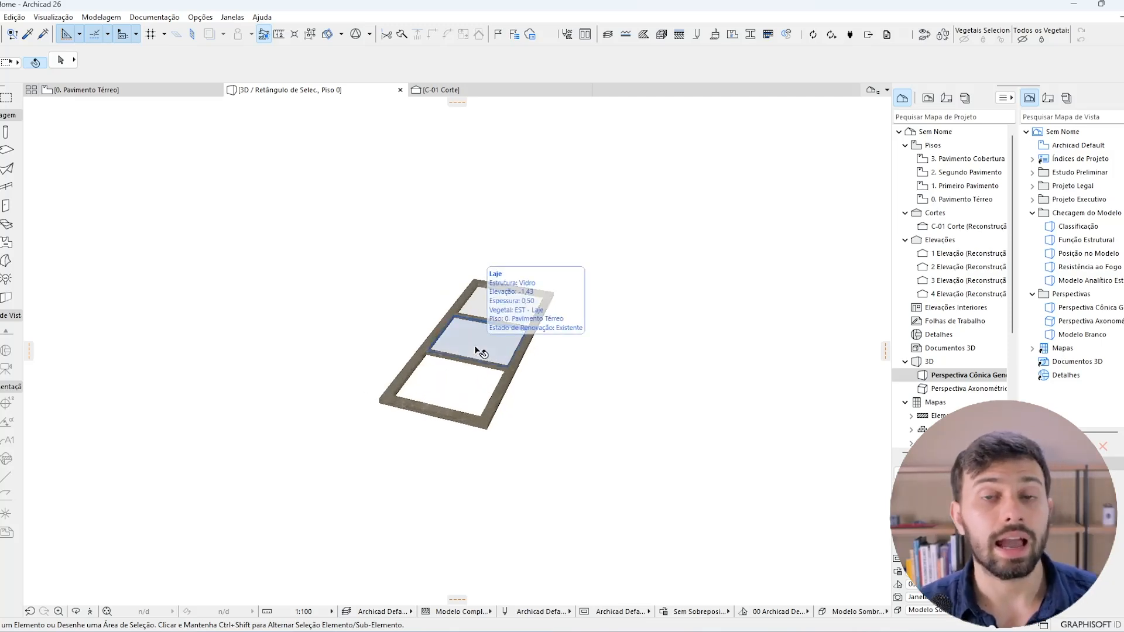
scroll(502, 327, up, 3)
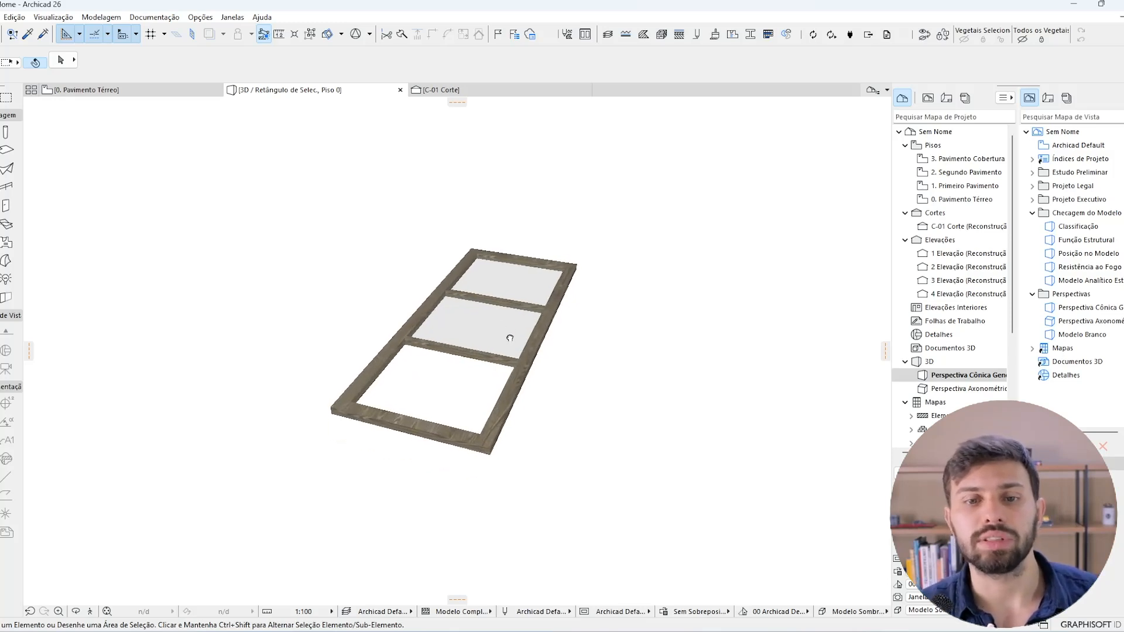
drag(477, 356, 562, 427)
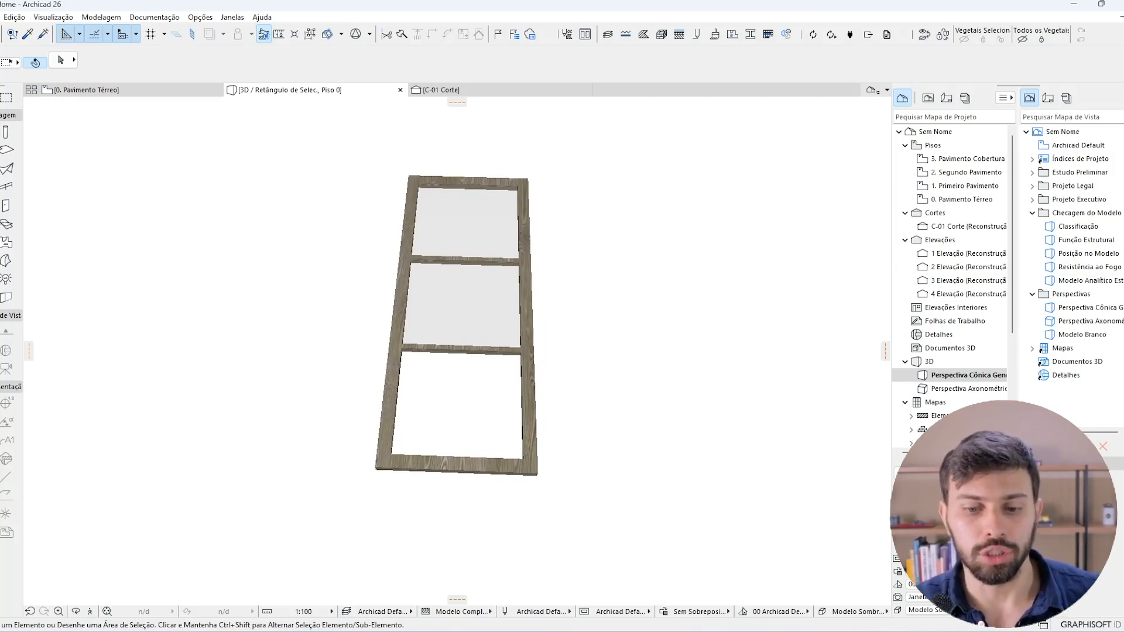
Examine the slatted lower panels in the reference photo IMG_8537.JPEG and return to the sash's 3D view in Archicad.
click(667, 631)
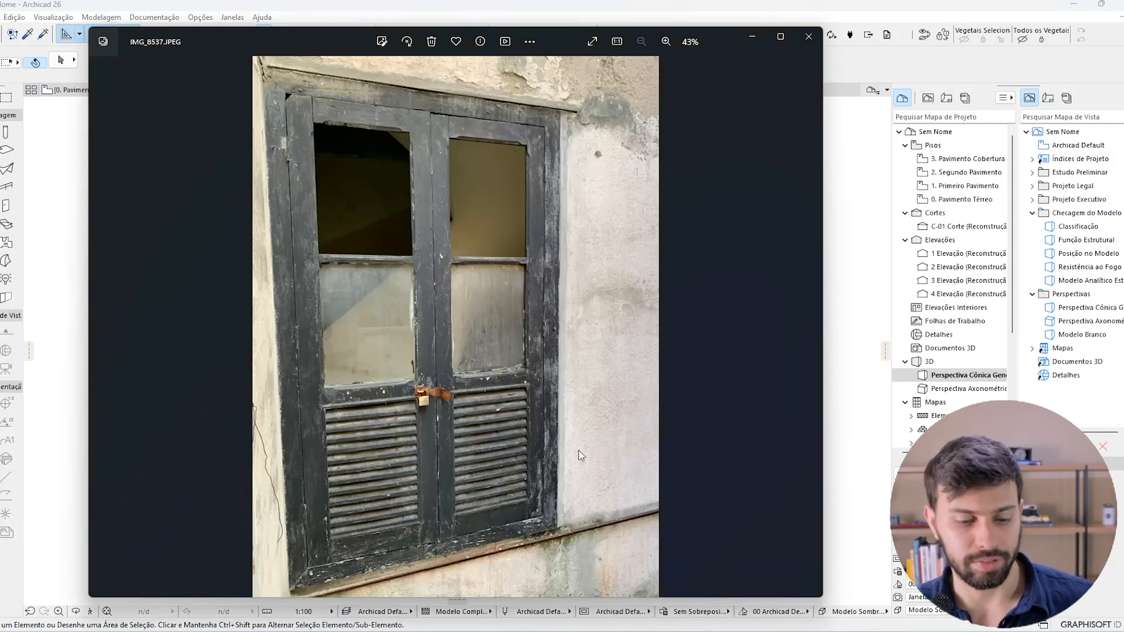
key(ctrl+2)
mouse_move(564, 375)
mouse_down()
mouse_move(535, 412)
mouse_move(547, 426)
mouse_up()
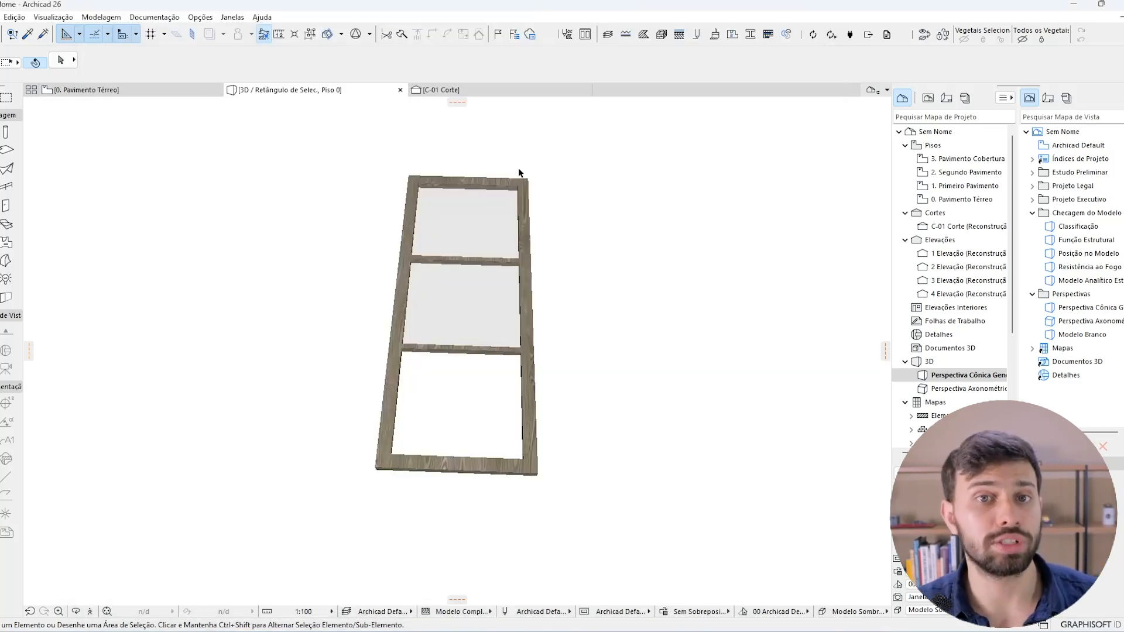
click(505, 342)
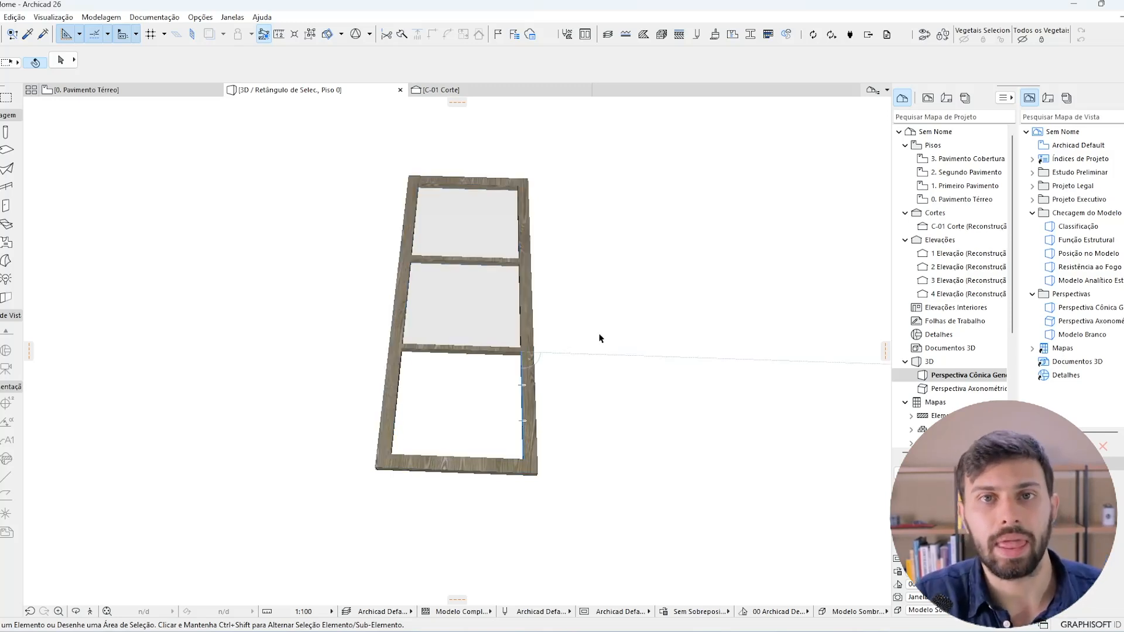
shift+middle_drag(552, 396, 491, 318)
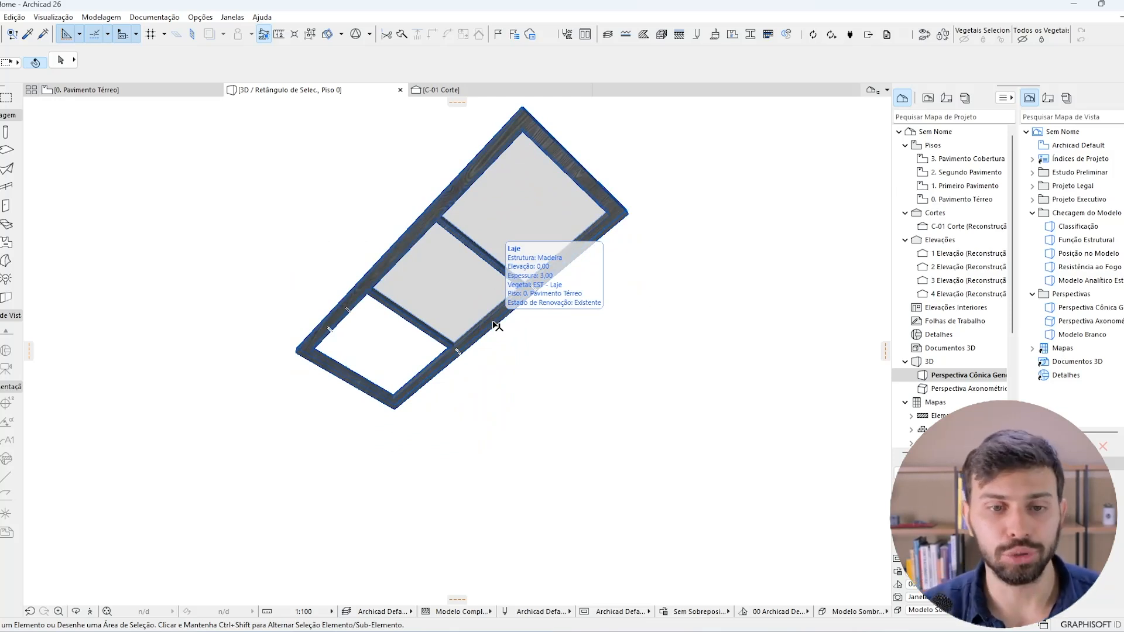
Set the wall defaults to the Madeira building material and a thickness of 0.50 cm.
shift+middle_drag(498, 326, 820, 484)
scroll(541, 373, up, 2)
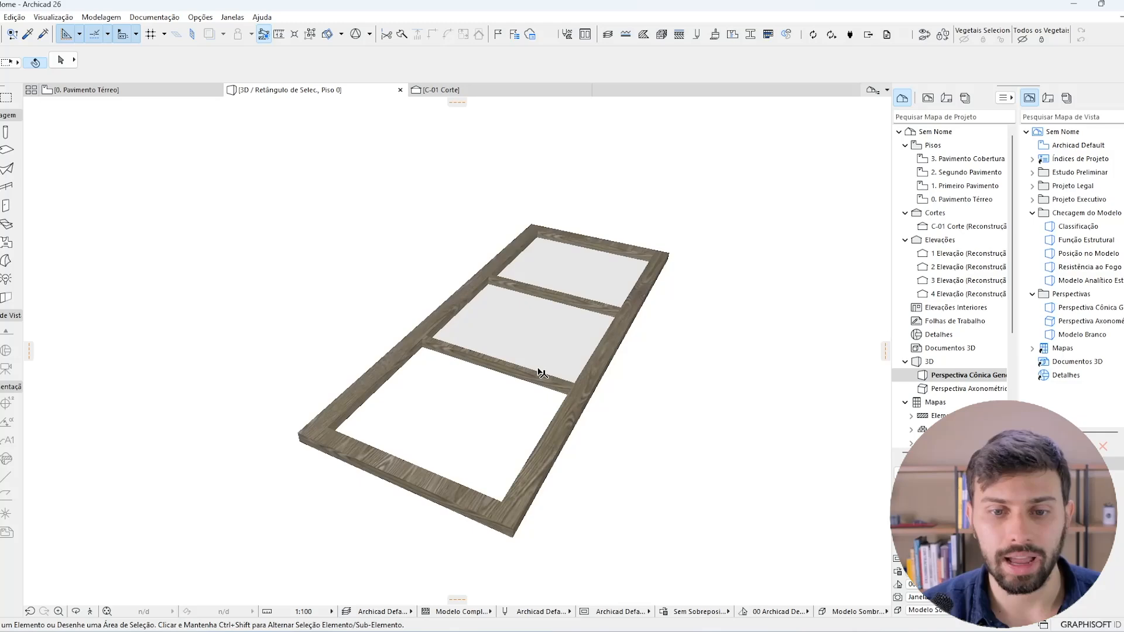
scroll(541, 373, up, 5)
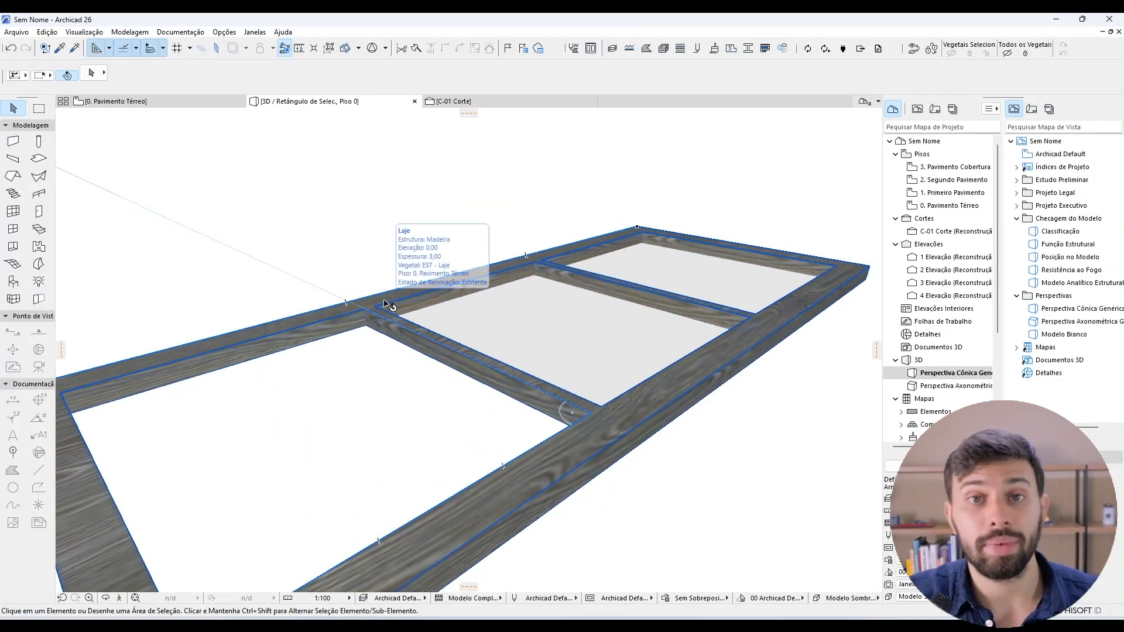
click(13, 142)
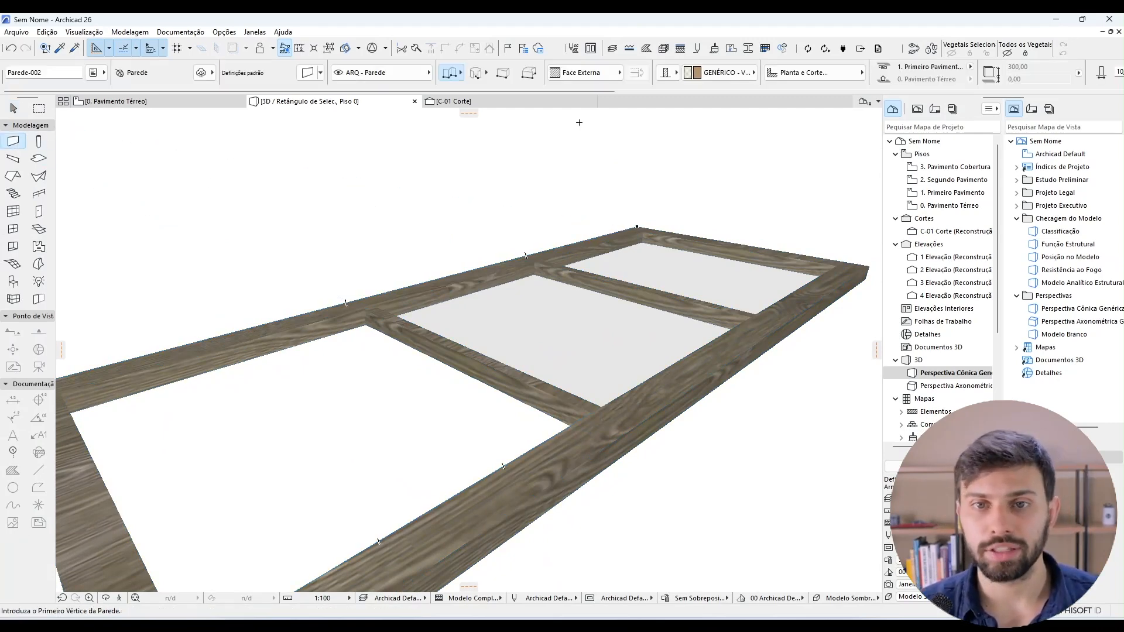
click(723, 73)
click(807, 118)
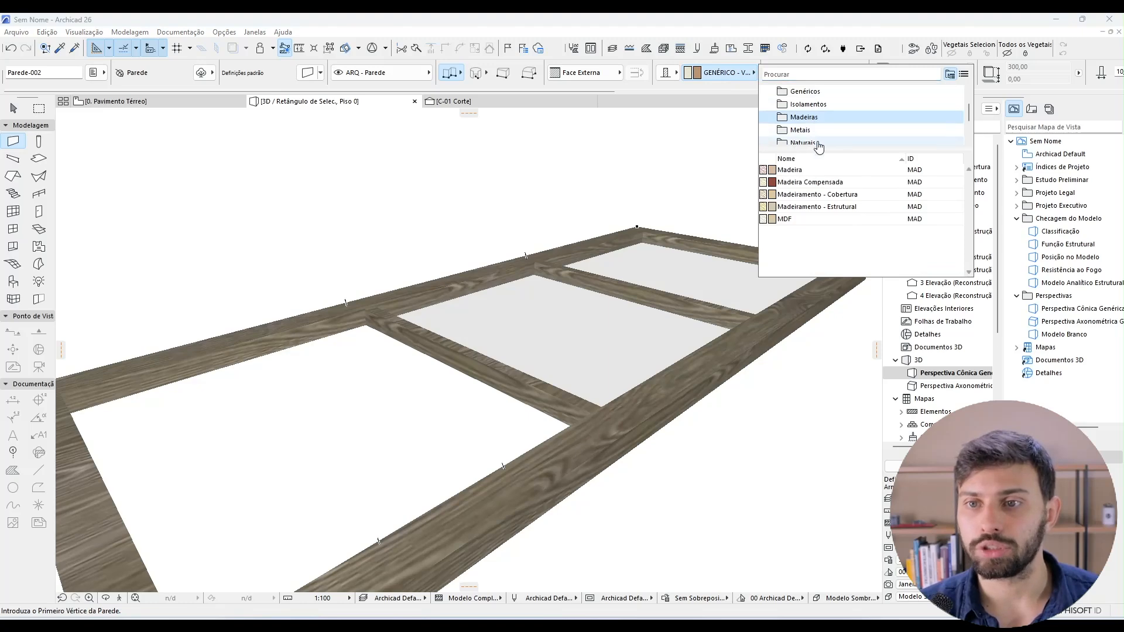
click(808, 170)
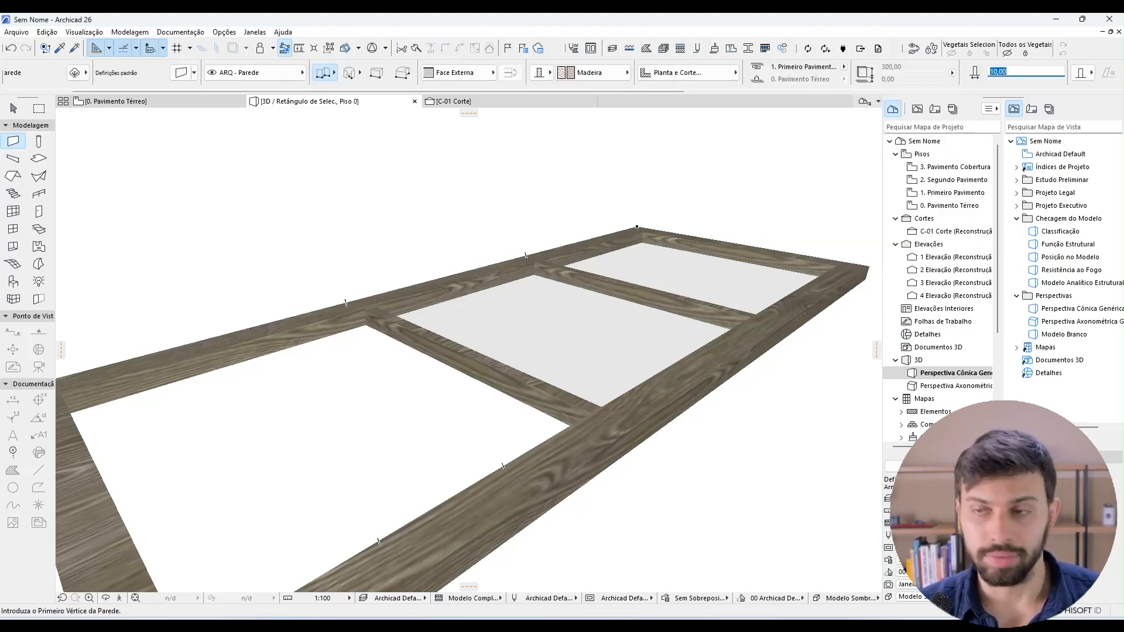
Draw a straight wall about 46 cm long across the sash, along the lower crossbar's edge facing the empty lower opening.
click(368, 322)
shift+middle_drag(368, 367, 618, 395)
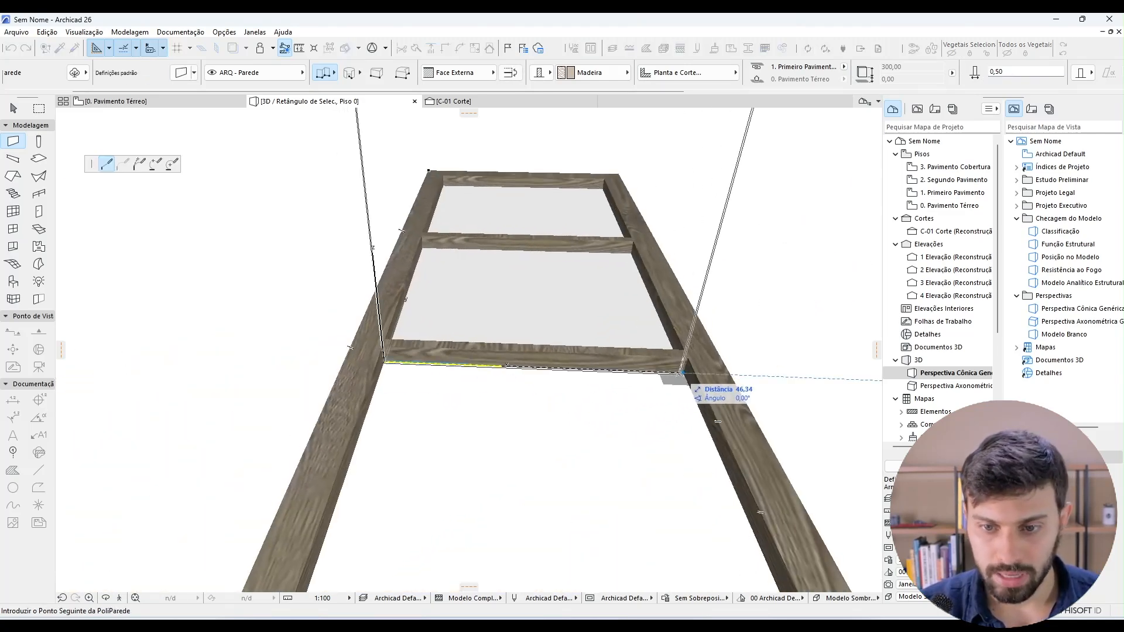
click(684, 372)
click(684, 372)
key(Escape)
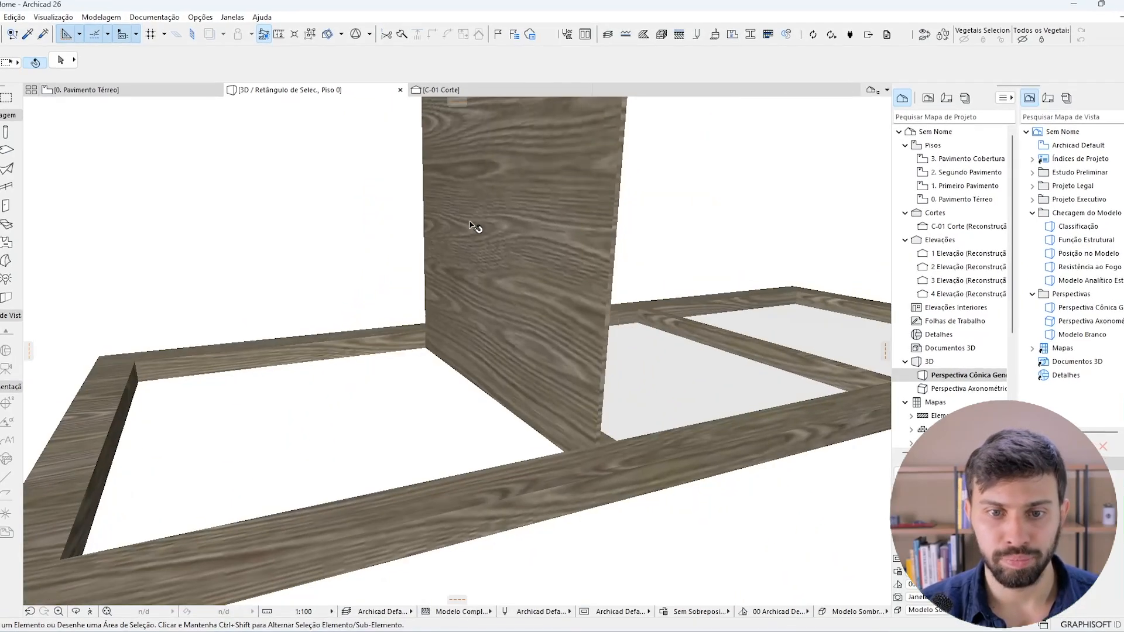
Unlink the upright wall's top from the storey above and set its height to 3 cm.
click(473, 221)
scroll(474, 210, down, 3)
scroll(479, 212, down, 3)
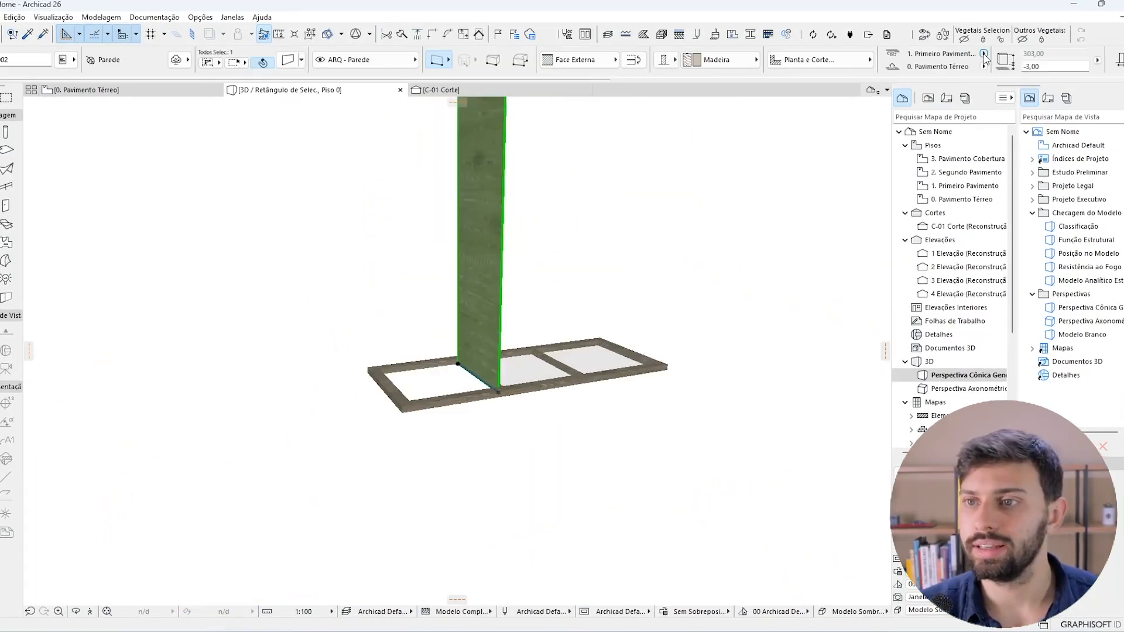
click(984, 55)
click(1019, 88)
click(1045, 54)
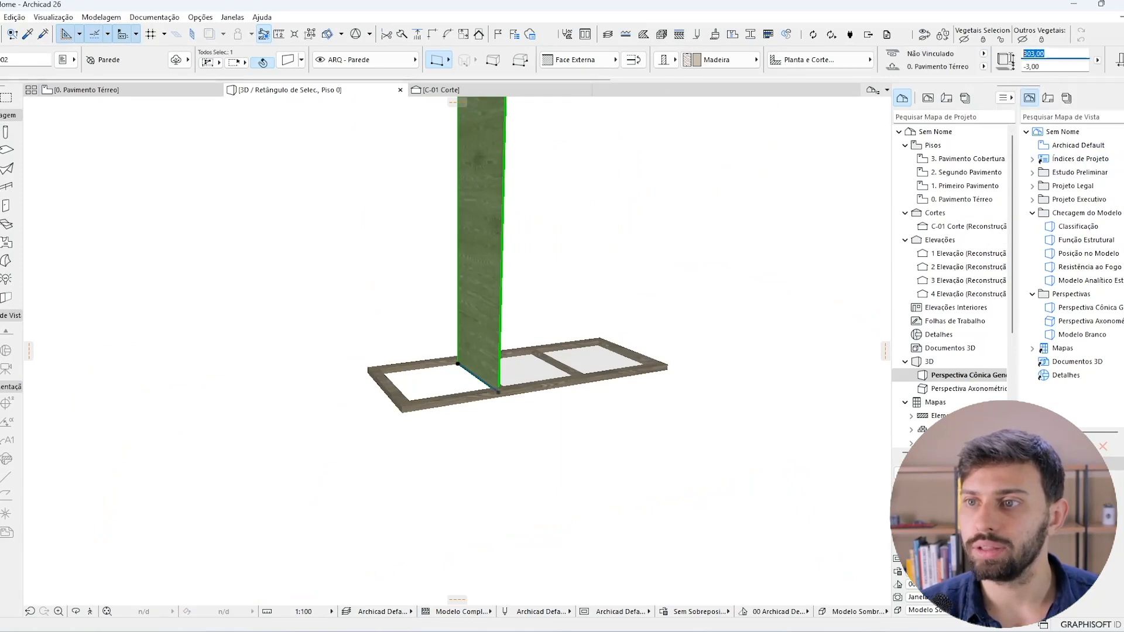
text(3)
key(Return)
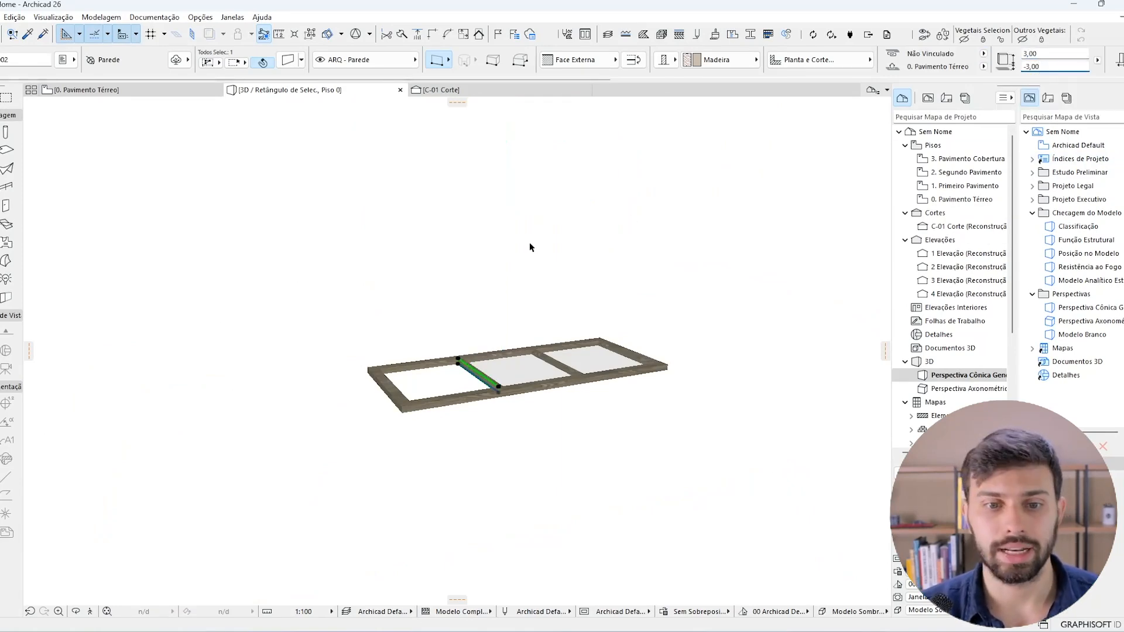
click(529, 243)
Tilt the thin wall beside the lower crossbar to a slant angle of 135° to form a slat.
scroll(477, 368, up, 10)
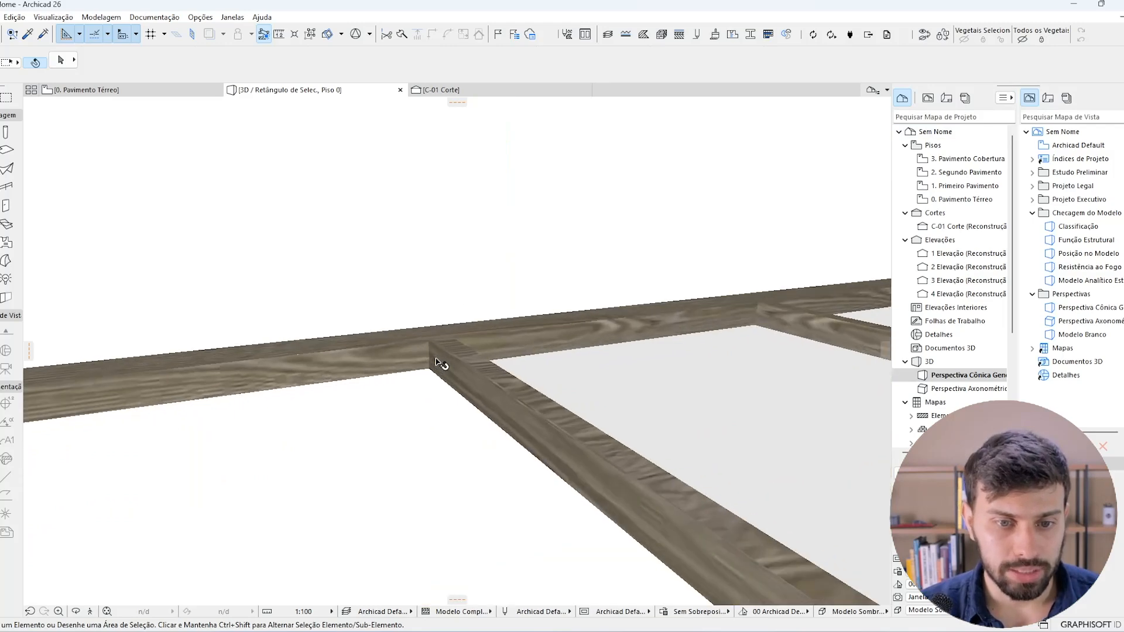
scroll(438, 364, up, 2)
click(436, 362)
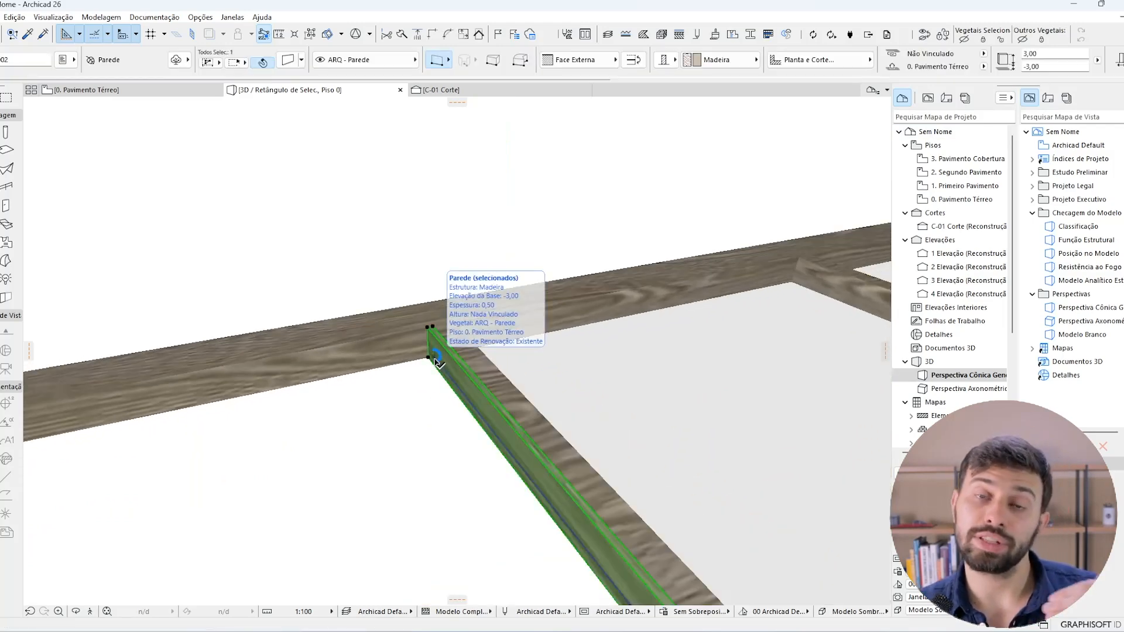
shift+middle_drag(480, 352, 427, 346)
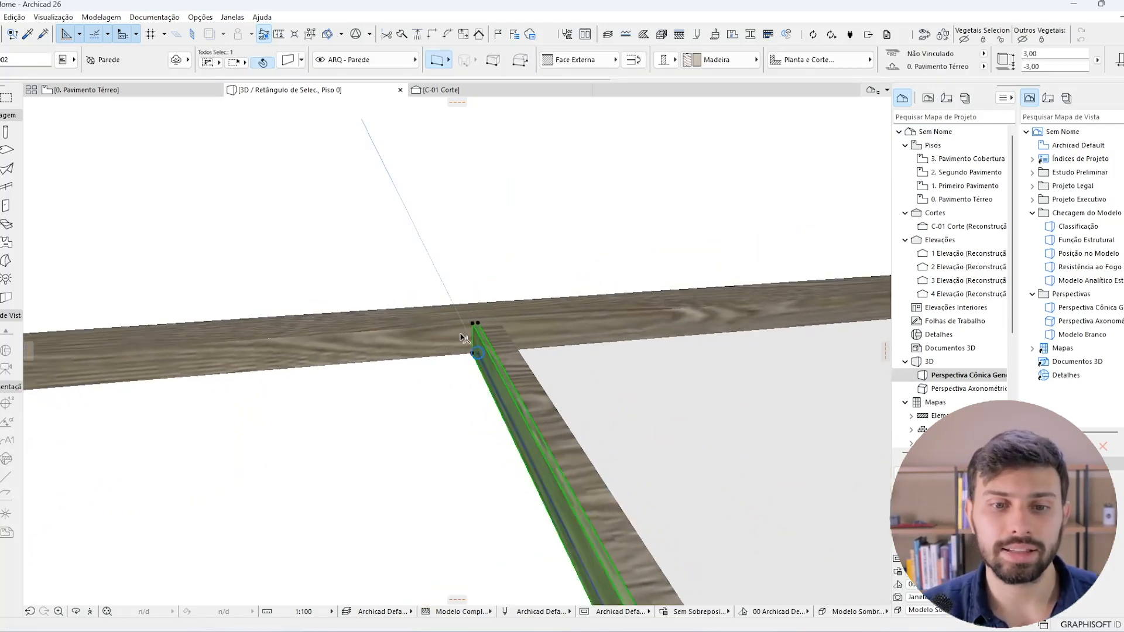
click(475, 324)
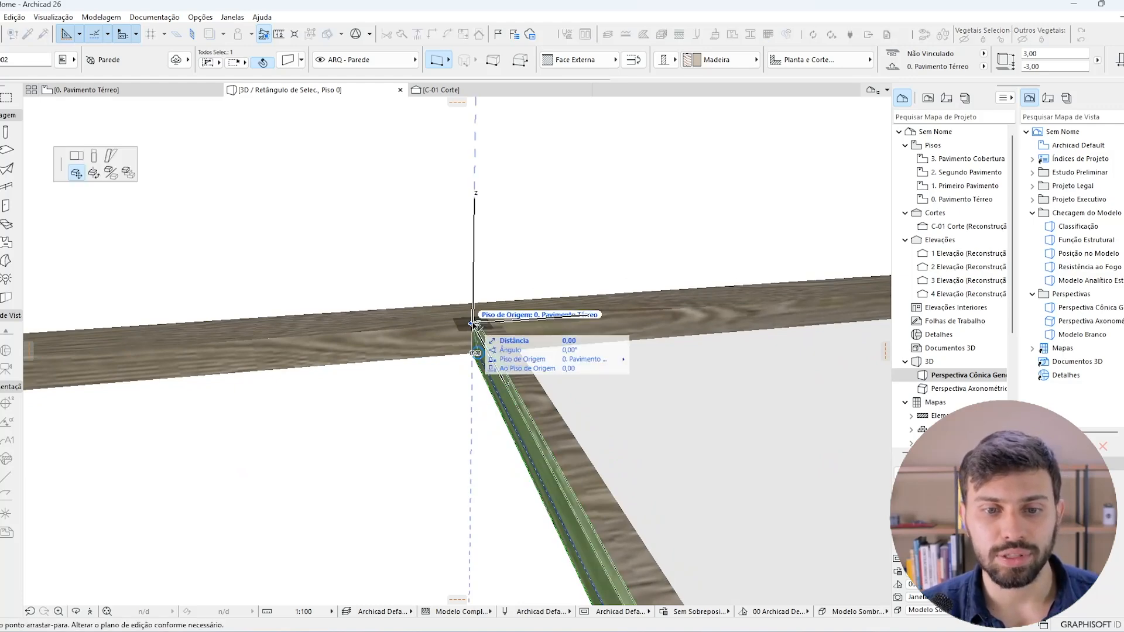
click(111, 156)
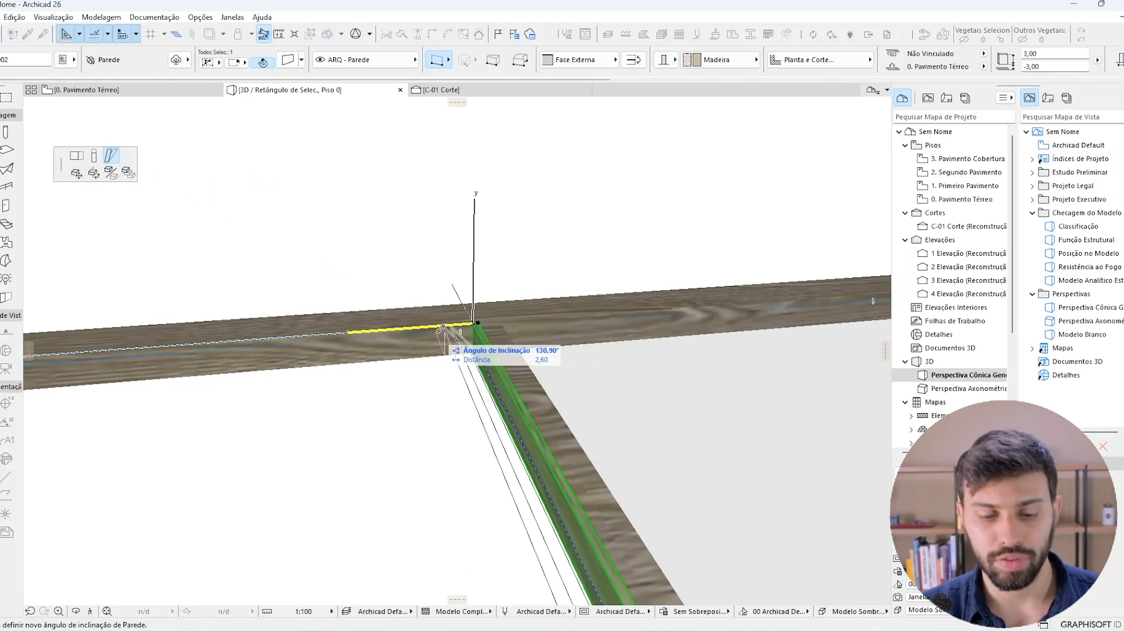
text(135)
key(Return)
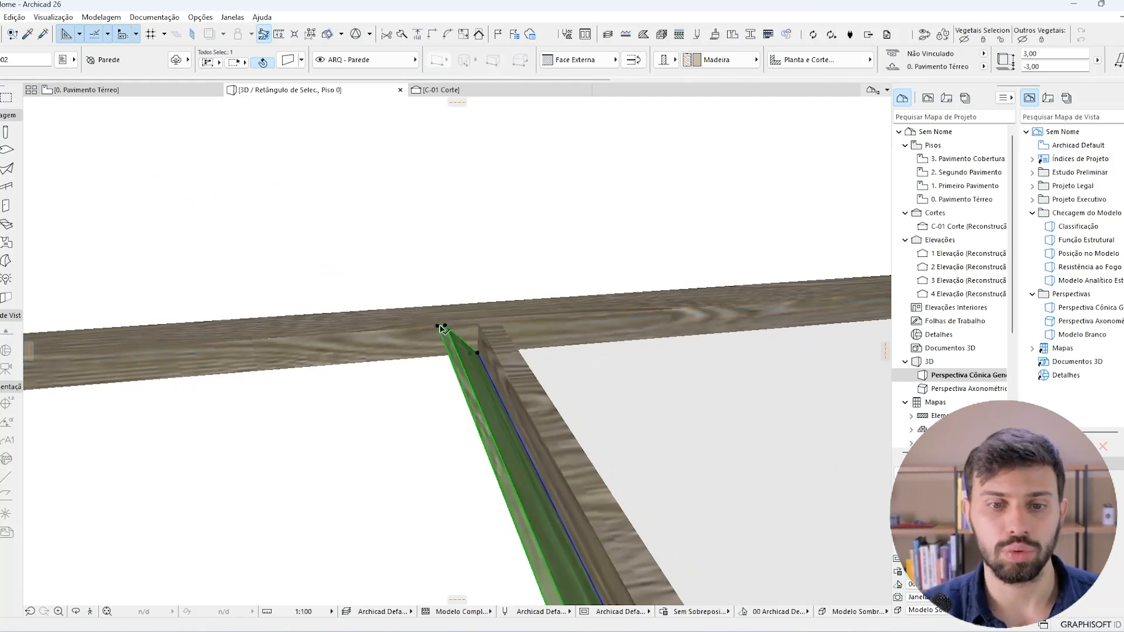
shift+middle_drag(475, 322, 545, 430)
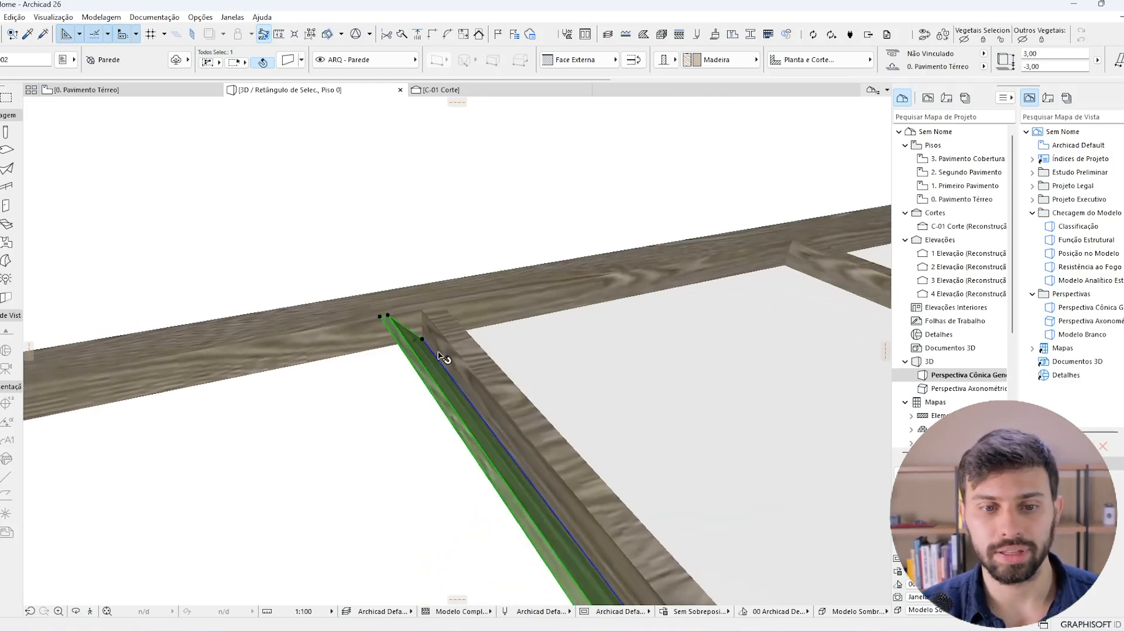
Multiply the slanted slat across the lower opening by dragging with the Incrementar e Desdobrar method, over about 39 cm to the bottom rail.
scroll(442, 362, down, 4)
scroll(509, 319, down, 3)
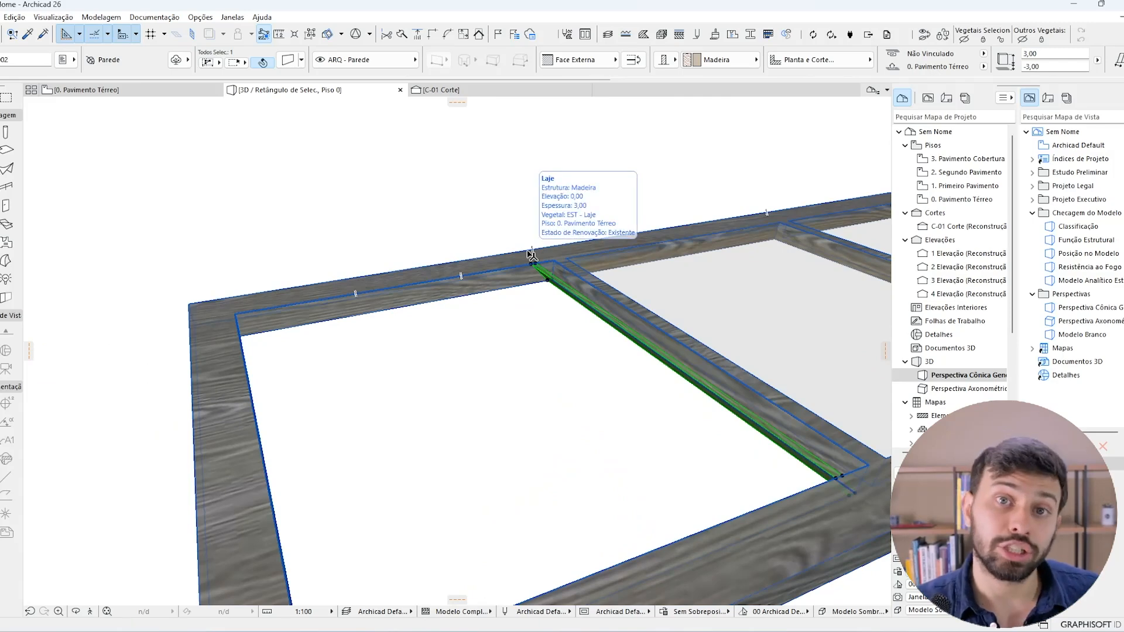
click(533, 267)
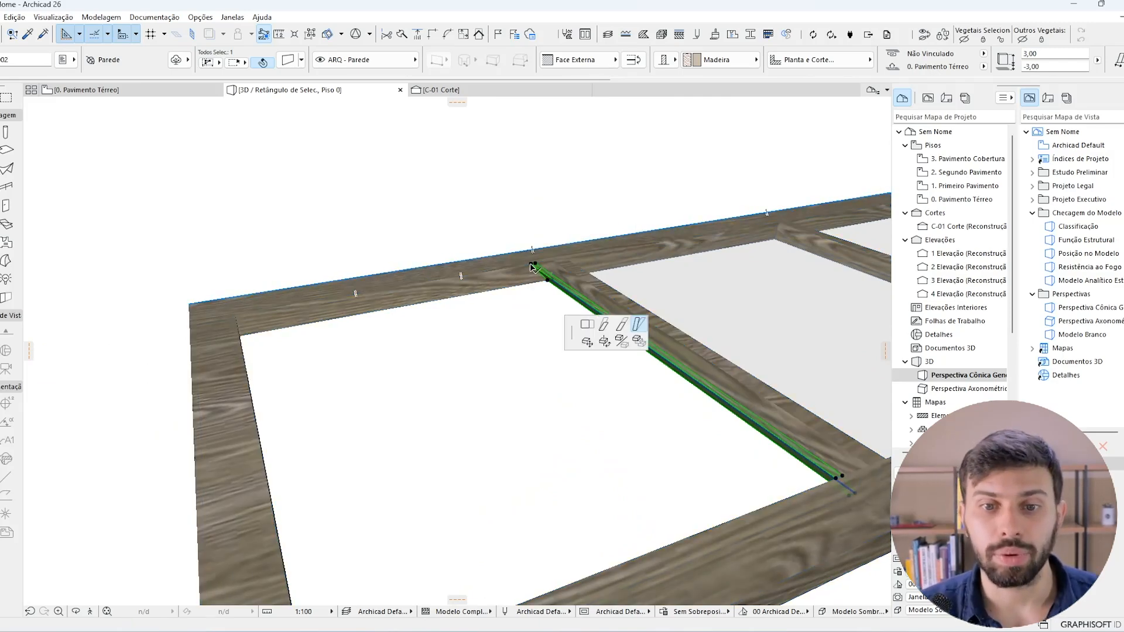
click(641, 304)
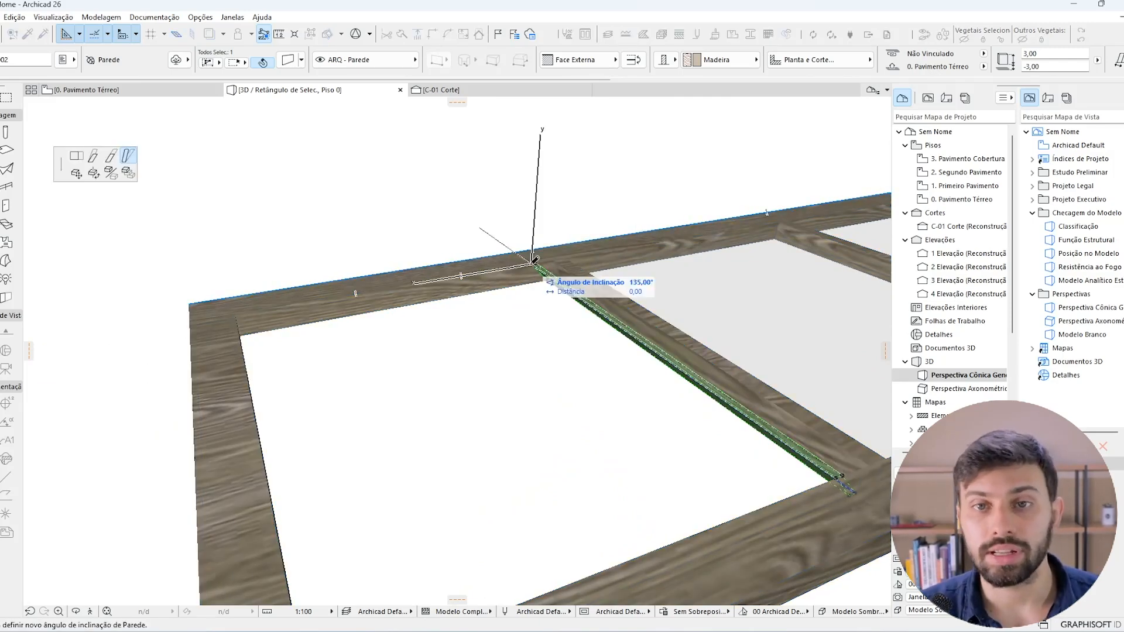
click(127, 173)
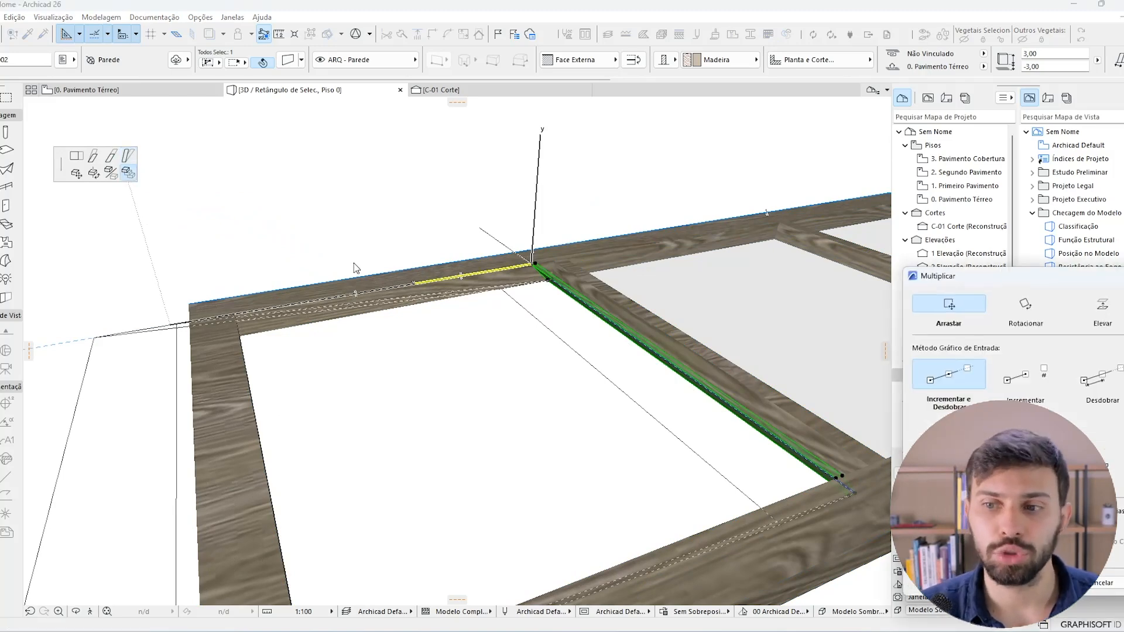
drag(951, 284, 393, 144)
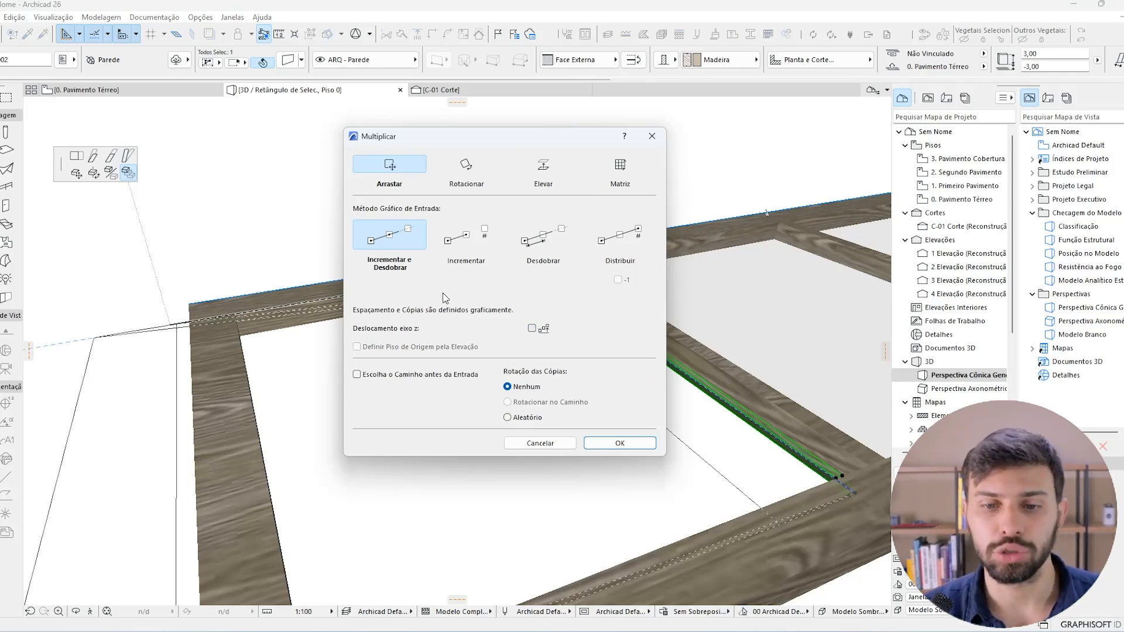
click(621, 444)
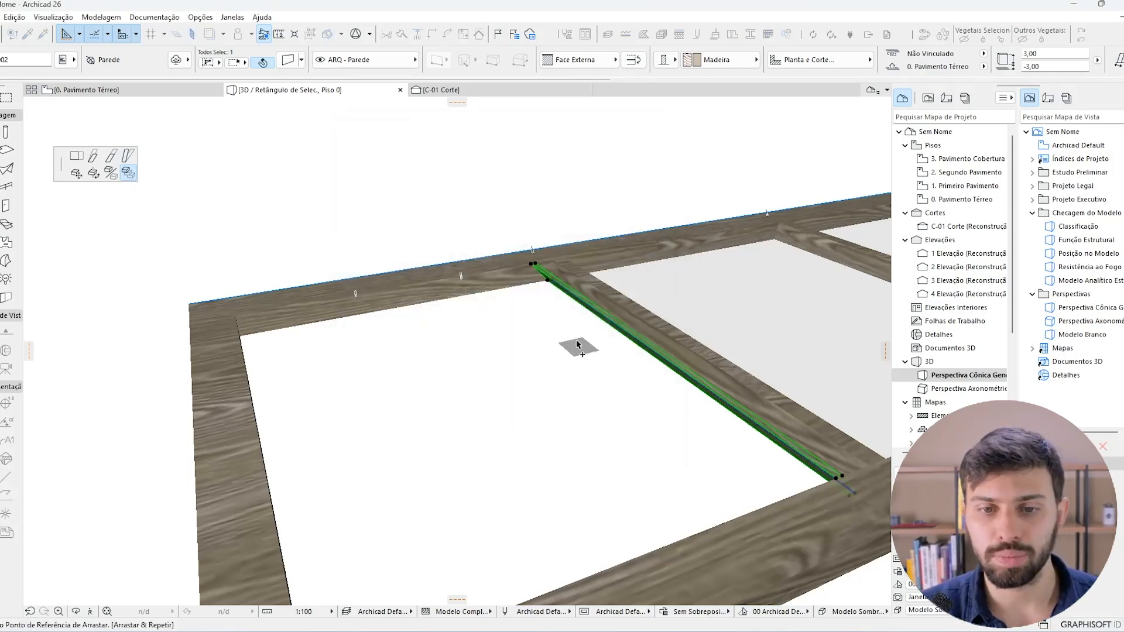
click(532, 266)
text(39,03)
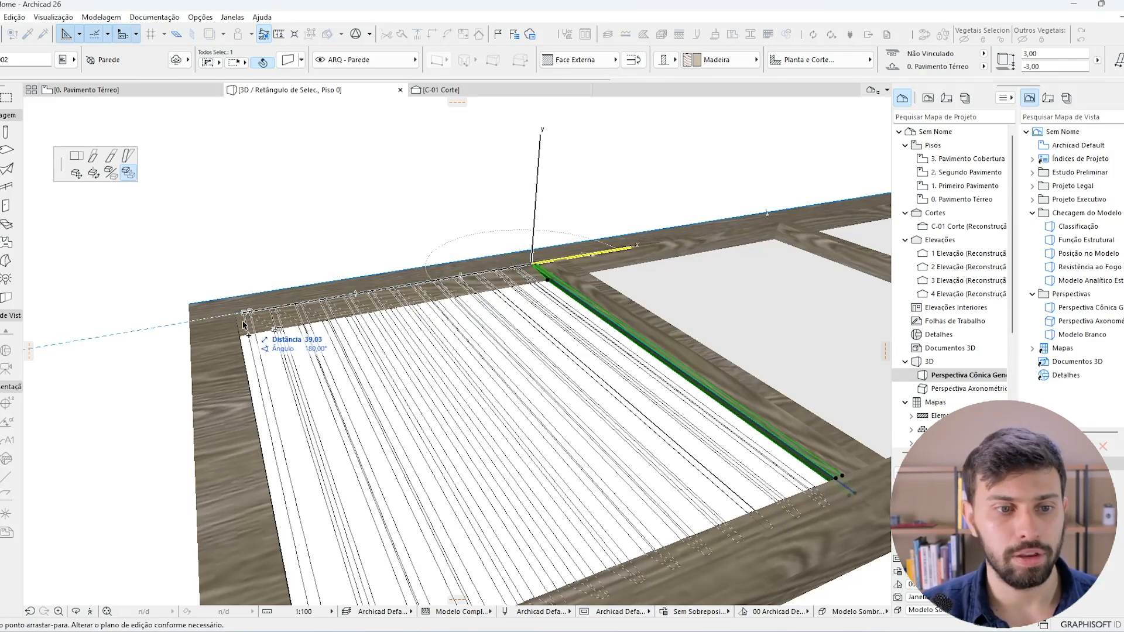
click(236, 322)
key(Escape)
Examine the slatted sash in 3D and compare it with its representation in the ground-floor plan.
shift+middle_drag(570, 413, 660, 486)
scroll(491, 388, down, 5)
shift+middle_drag(490, 387, 573, 316)
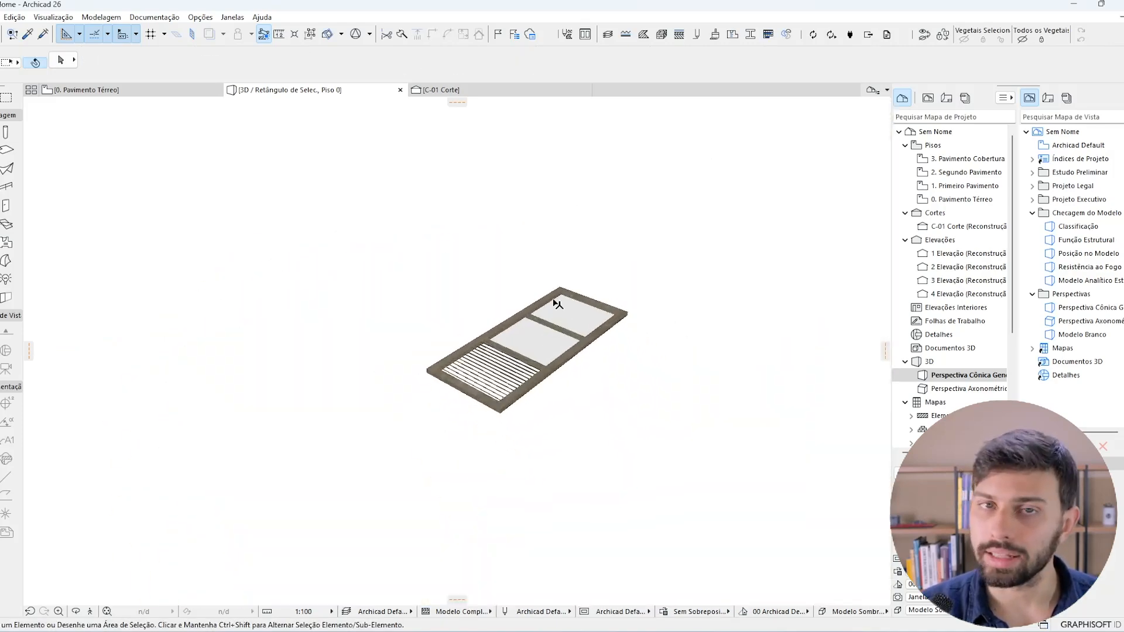
click(172, 94)
drag(439, 451, 399, 419)
drag(472, 474, 400, 402)
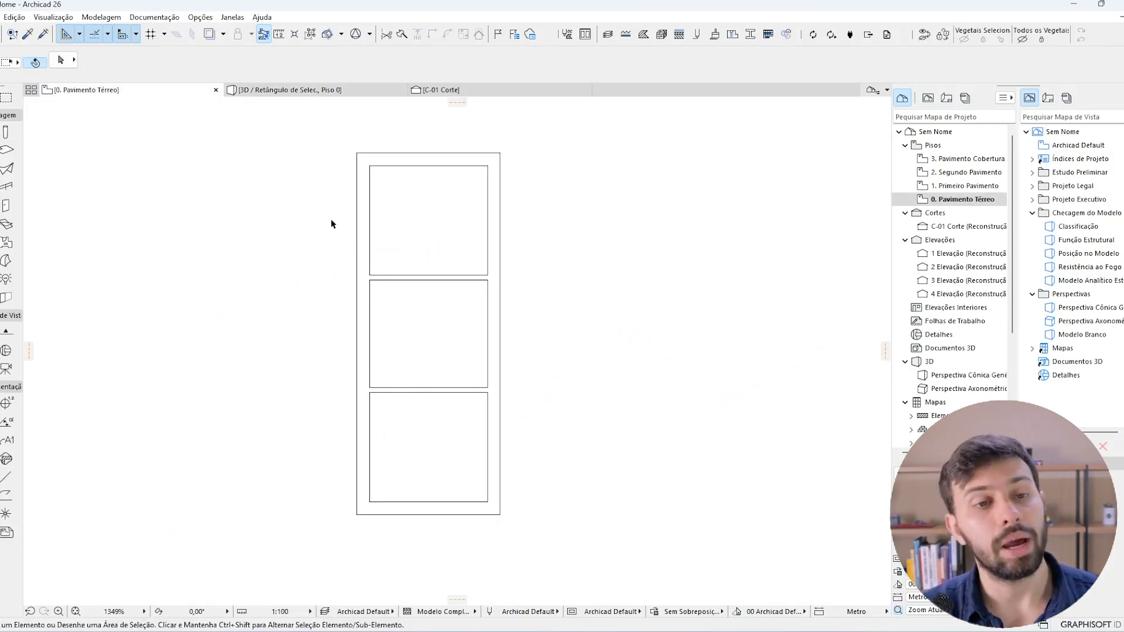
click(317, 92)
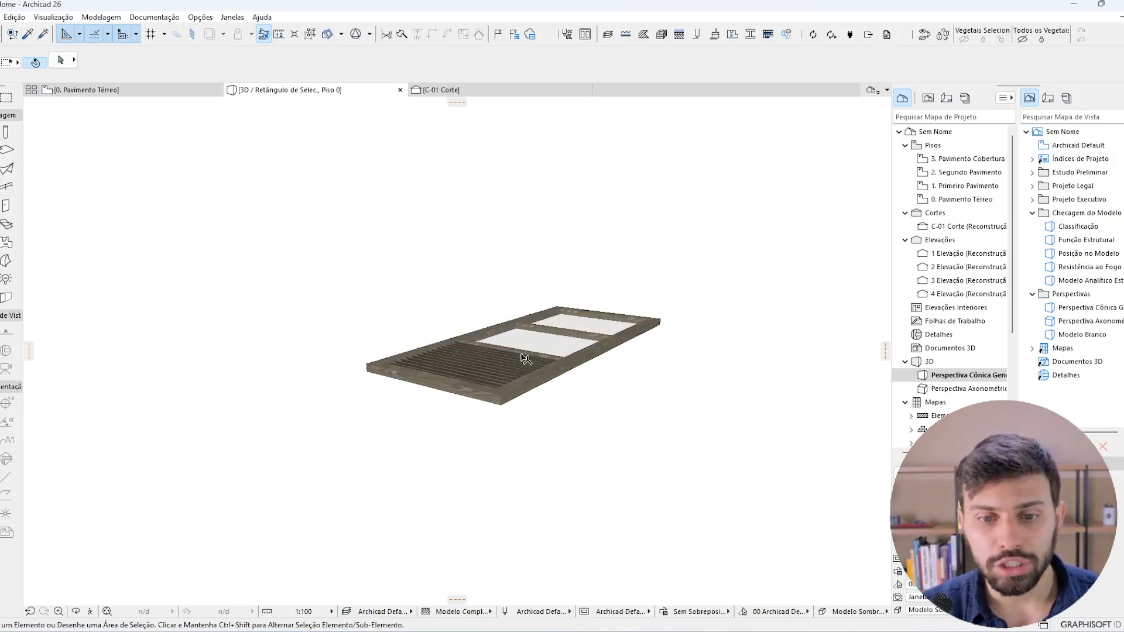
Examine the frame slab's elevation and its top edge relative to the slats in the 3D view.
click(575, 427)
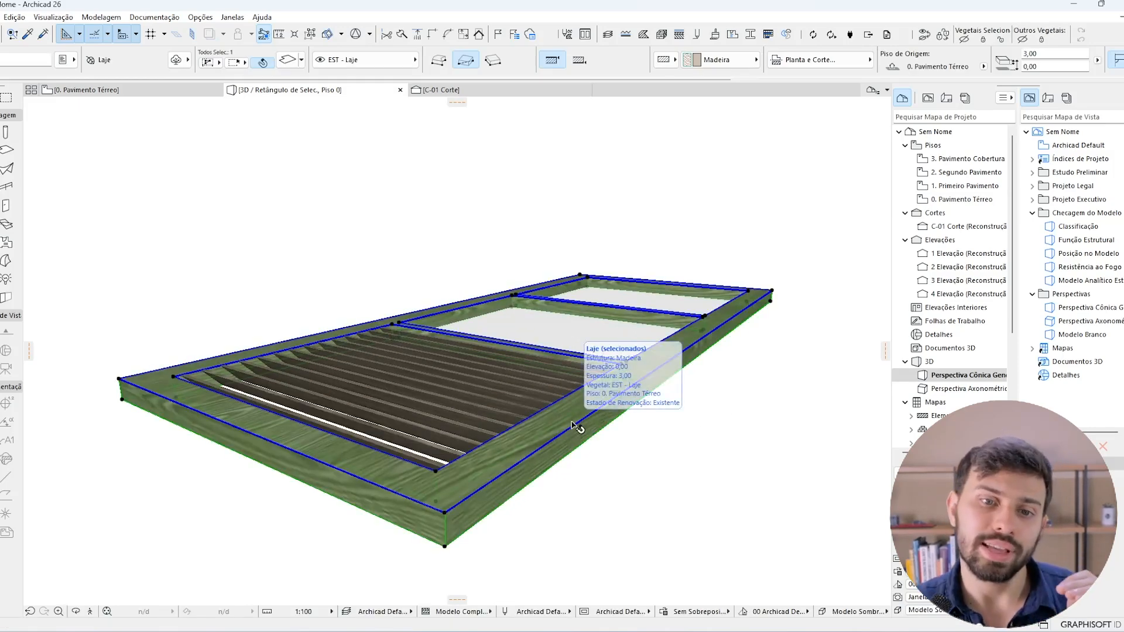
key(Escape)
shift+middle_drag(562, 394, 592, 373)
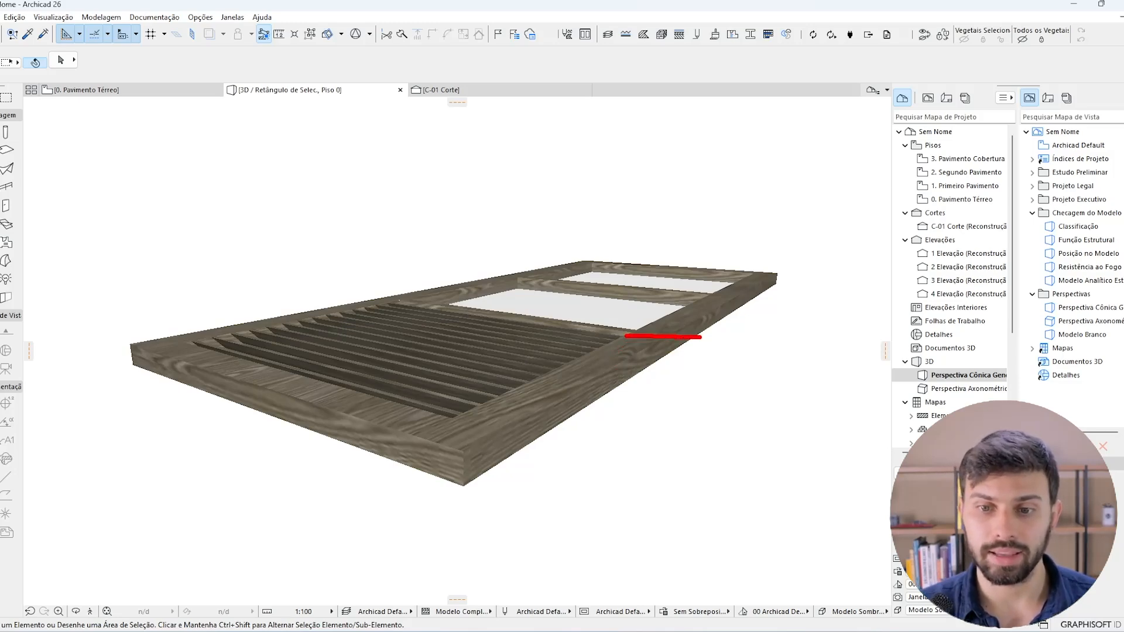
drag(674, 353, 674, 379)
drag(656, 369, 683, 400)
click(601, 384)
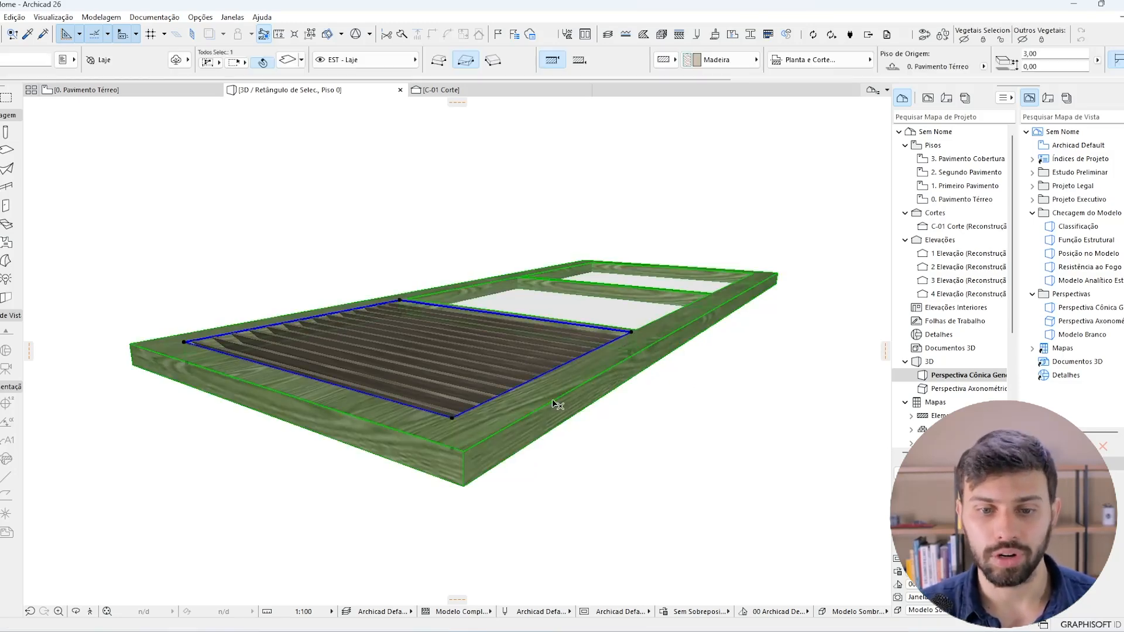
click(630, 438)
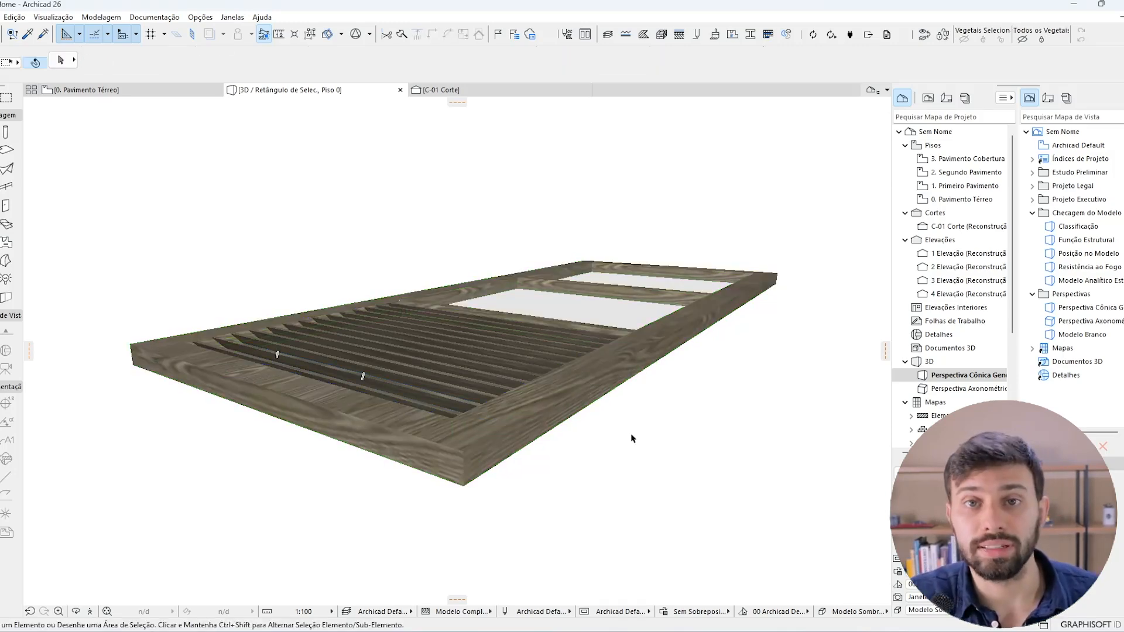
Select the whole sash and move it vertically up by its 3 cm thickness, from its lower corner to its upper corner.
drag(776, 509, 108, 213)
key(ctrl+d)
click(463, 487)
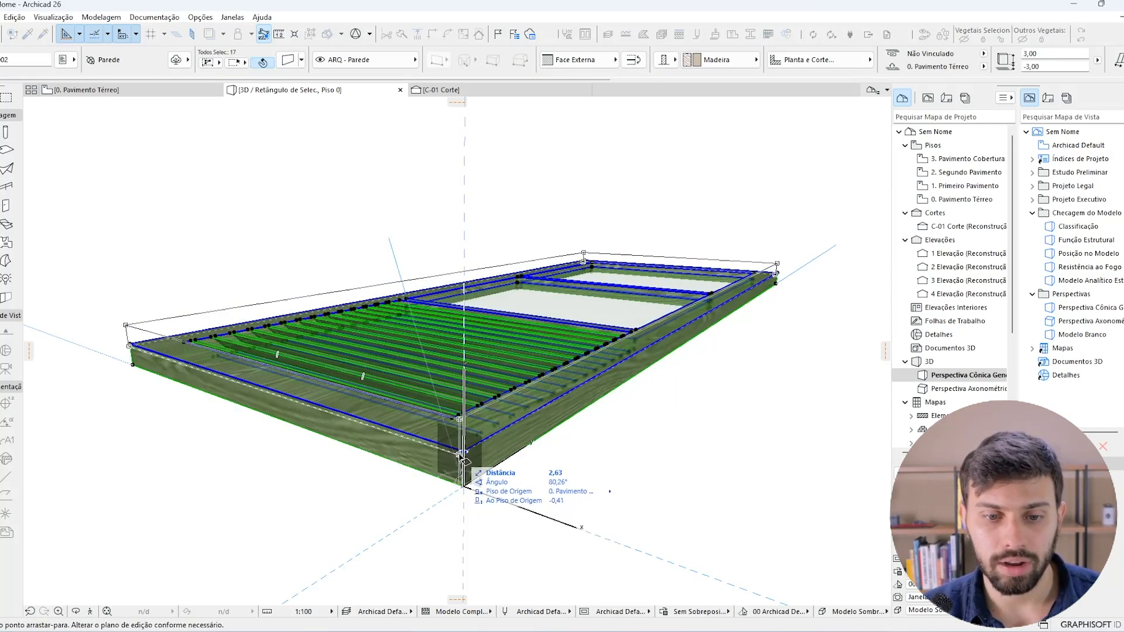
click(464, 451)
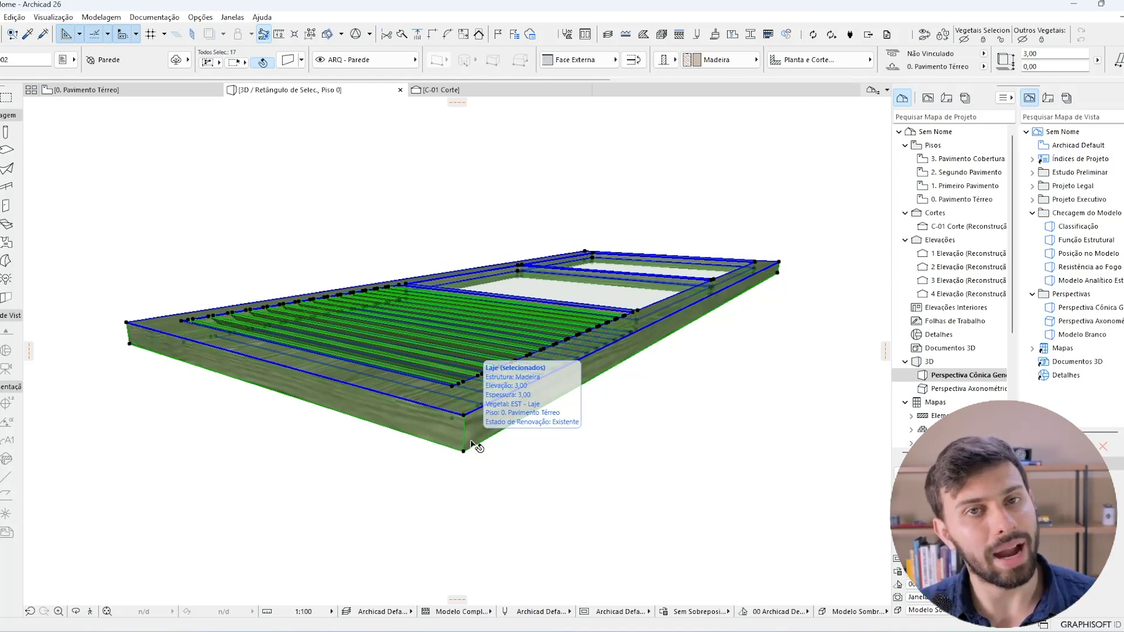
Check how the raised sash's slats appear in the ground-floor plan, and return to the 3D view.
click(166, 93)
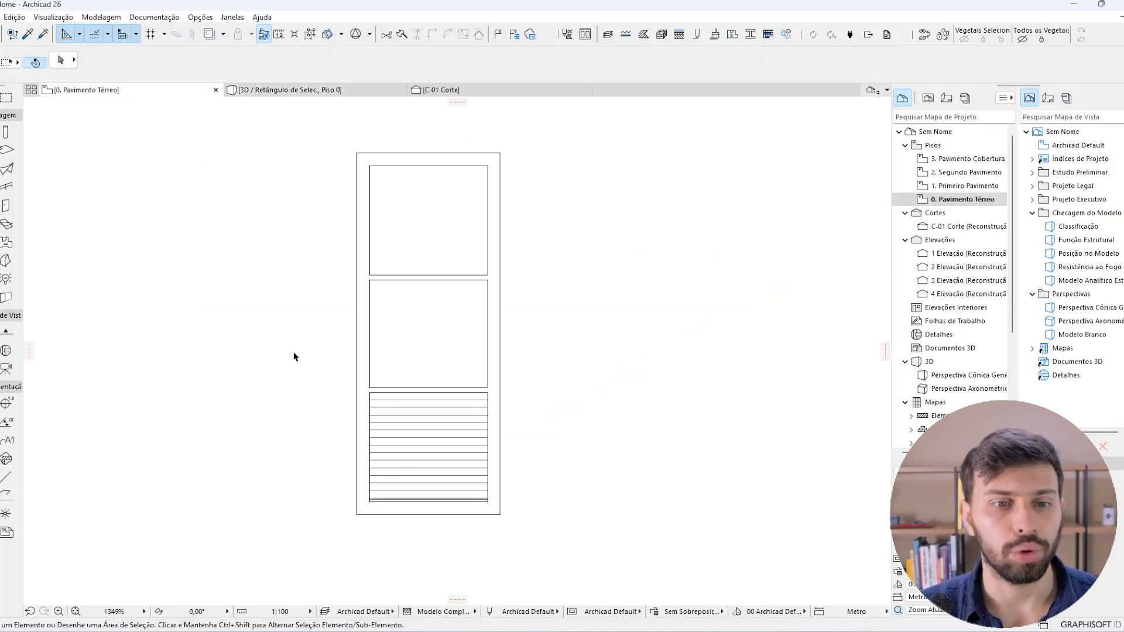
middle_drag(531, 445, 555, 453)
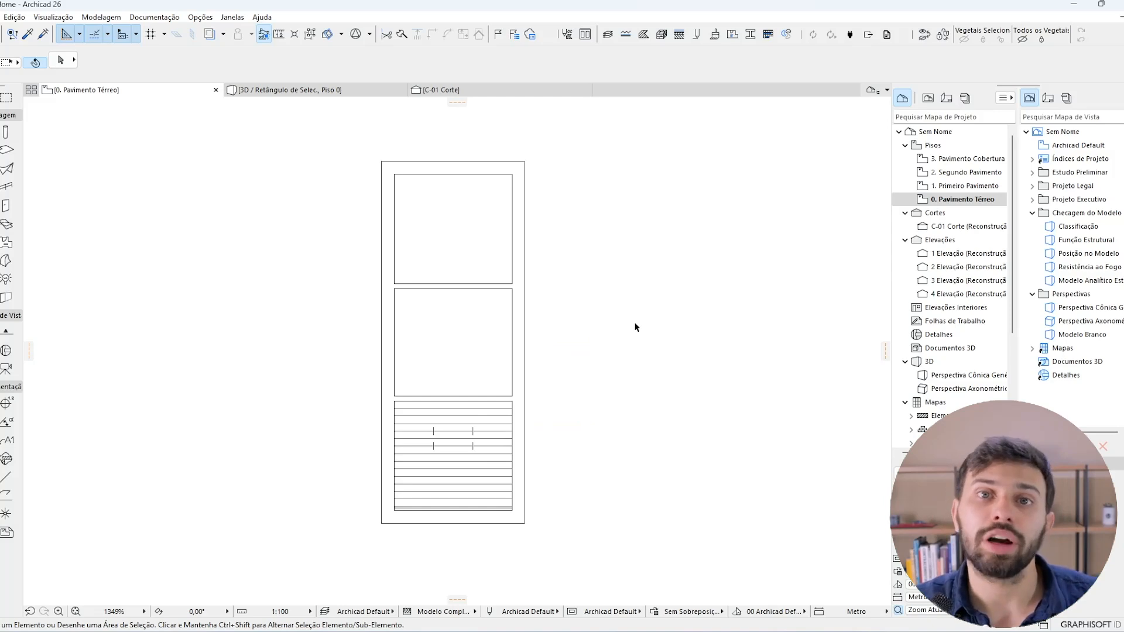
click(341, 91)
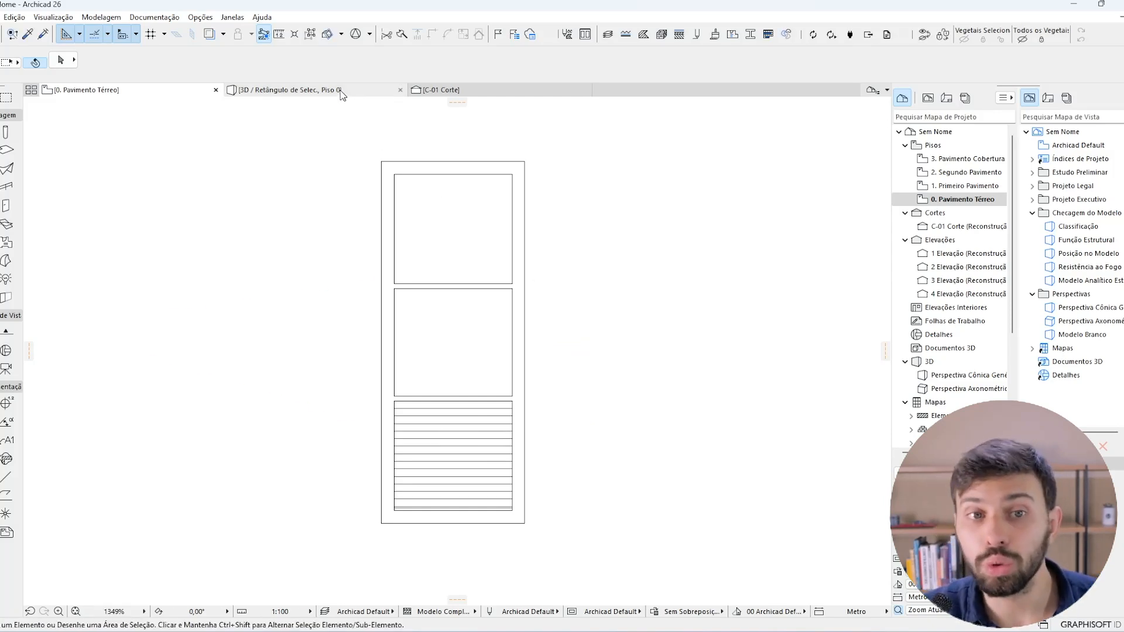
key(Escape)
Draw a rectangular slab over the slatted lower opening, using the properties picked up from the wooden frame slab.
scroll(520, 416, up, 6)
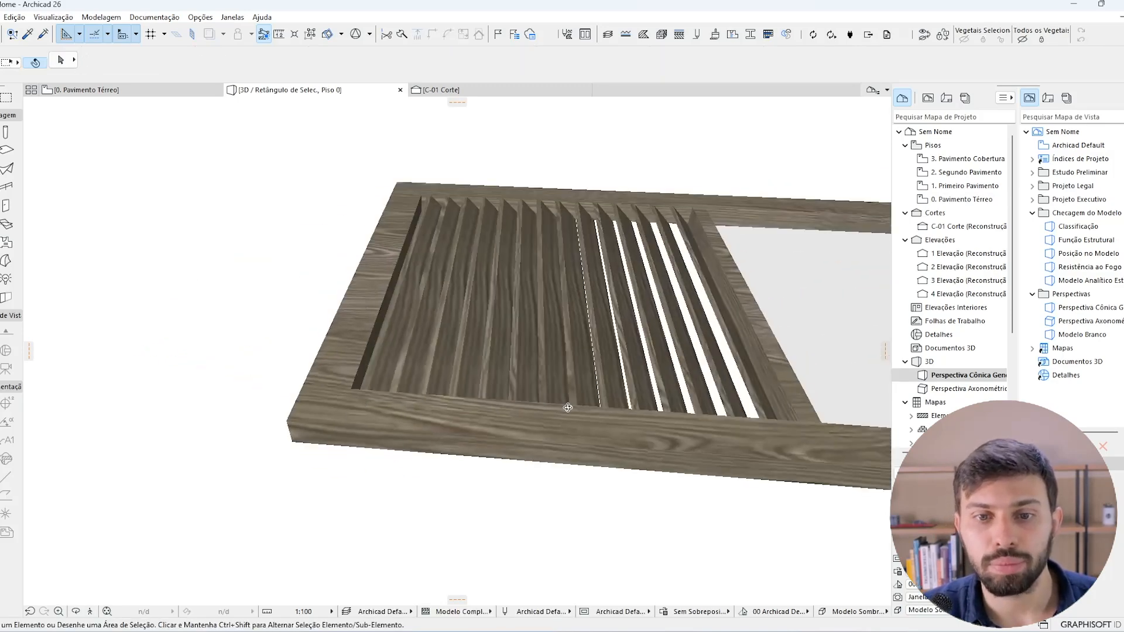
alt+click(518, 418)
middle_drag(641, 443, 579, 406)
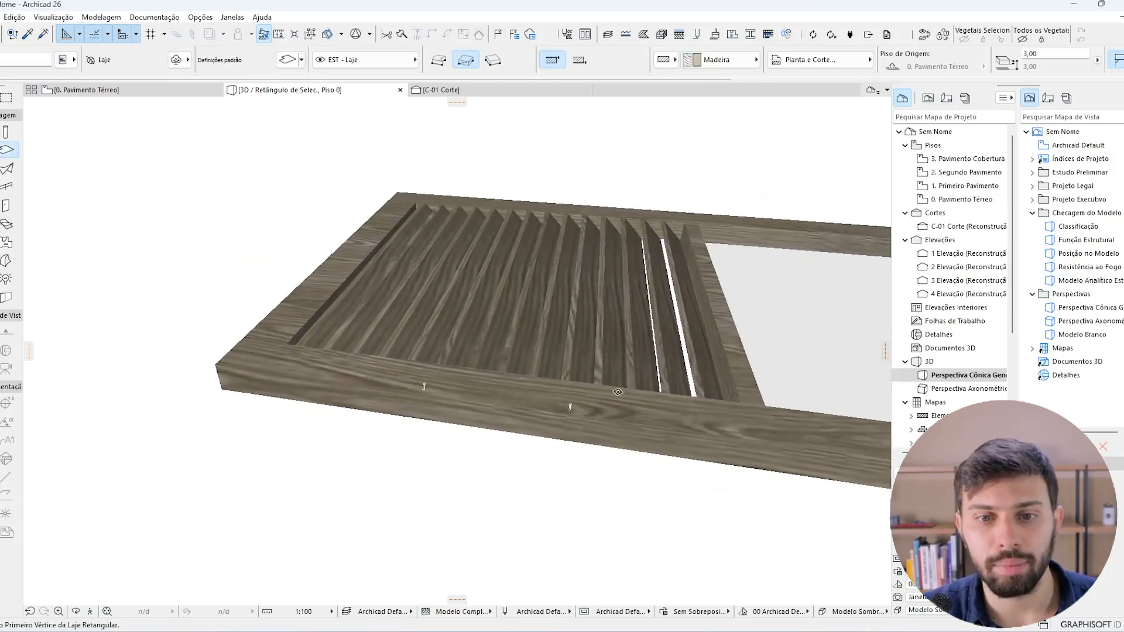
click(649, 217)
shift+click(665, 239)
Move the lower panel slab down 3 cm to elevation 0,00 and set its thickness to 1 cm.
shift+middle_drag(568, 343, 588, 281)
key(ctrl+d)
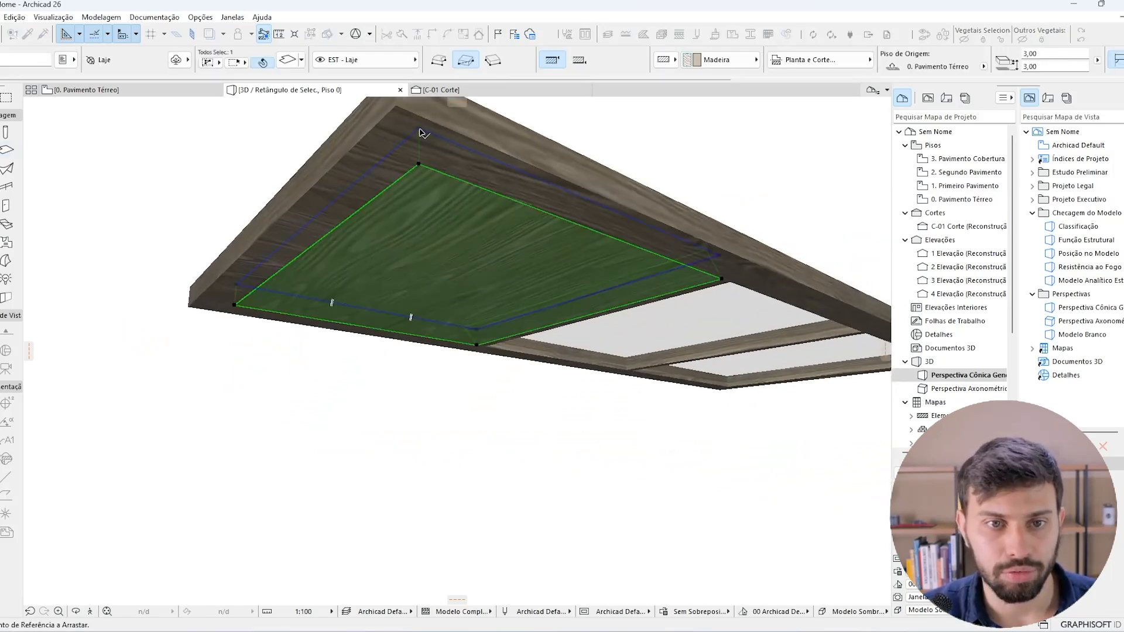
click(420, 133)
click(420, 164)
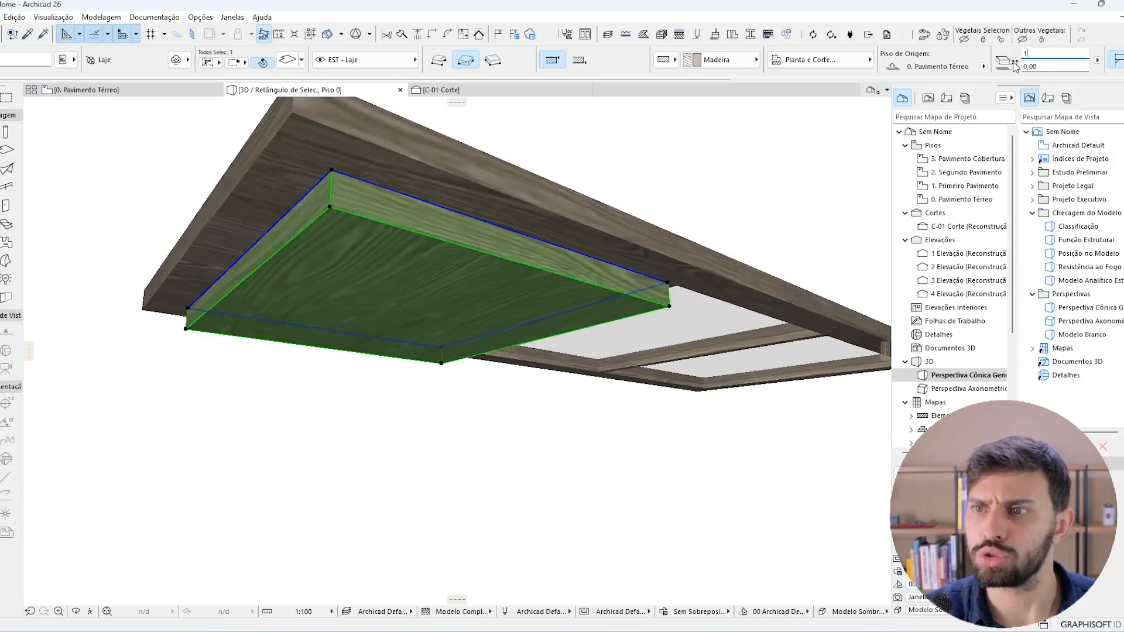
key(Return)
shift+middle_drag(389, 297, 334, 427)
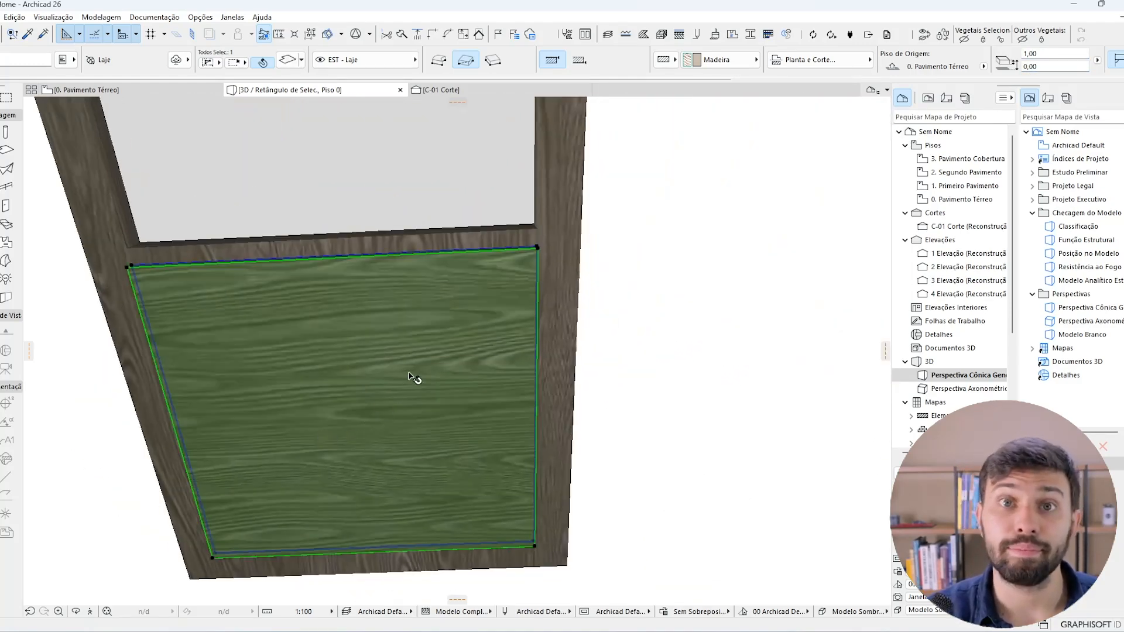
scroll(539, 253, up, 5)
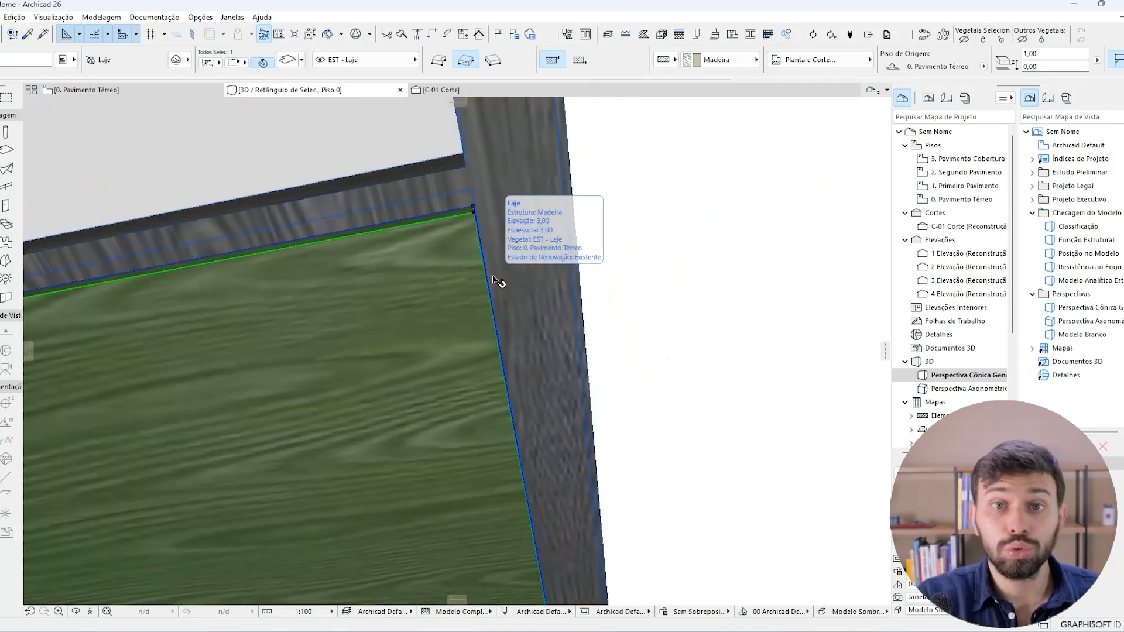
Try to move the lower panel slab down by its 1 cm thickness, from its upper corner to its lower corner.
shift+middle_drag(496, 281, 443, 375)
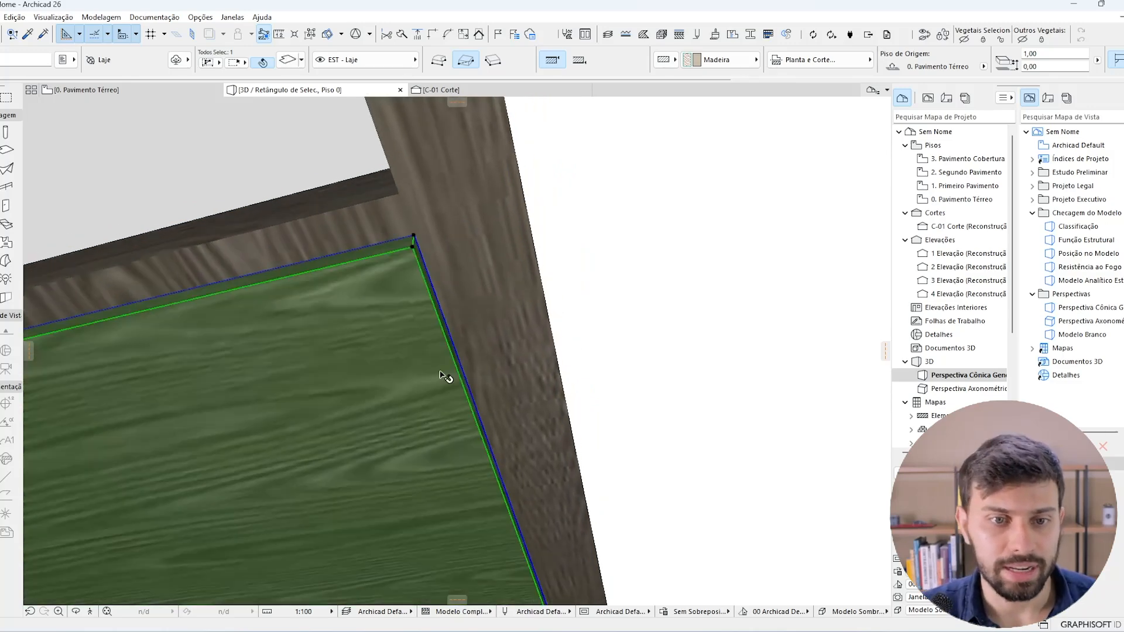
key(ctrl+d)
click(414, 236)
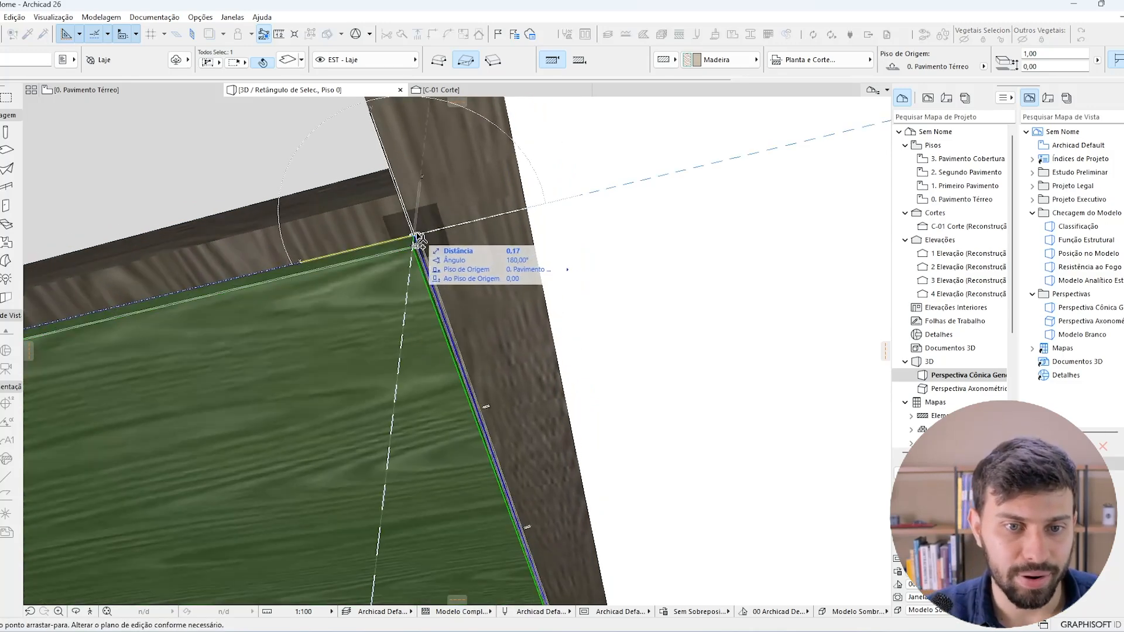
click(417, 245)
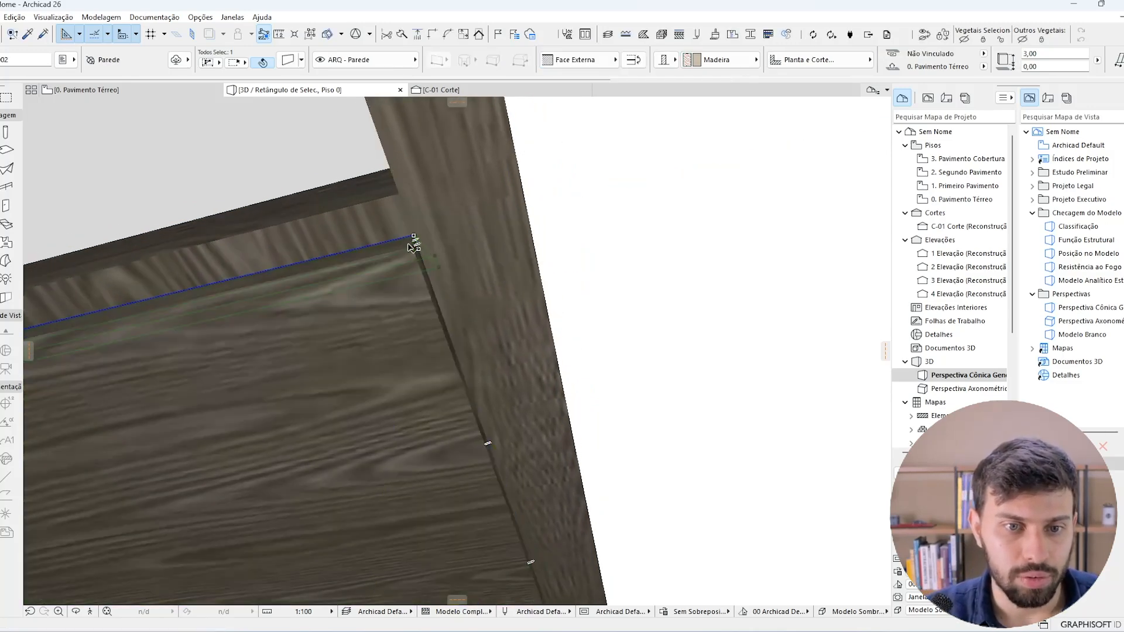
click(413, 322)
drag(417, 291, 505, 371)
key(ctrl+z)
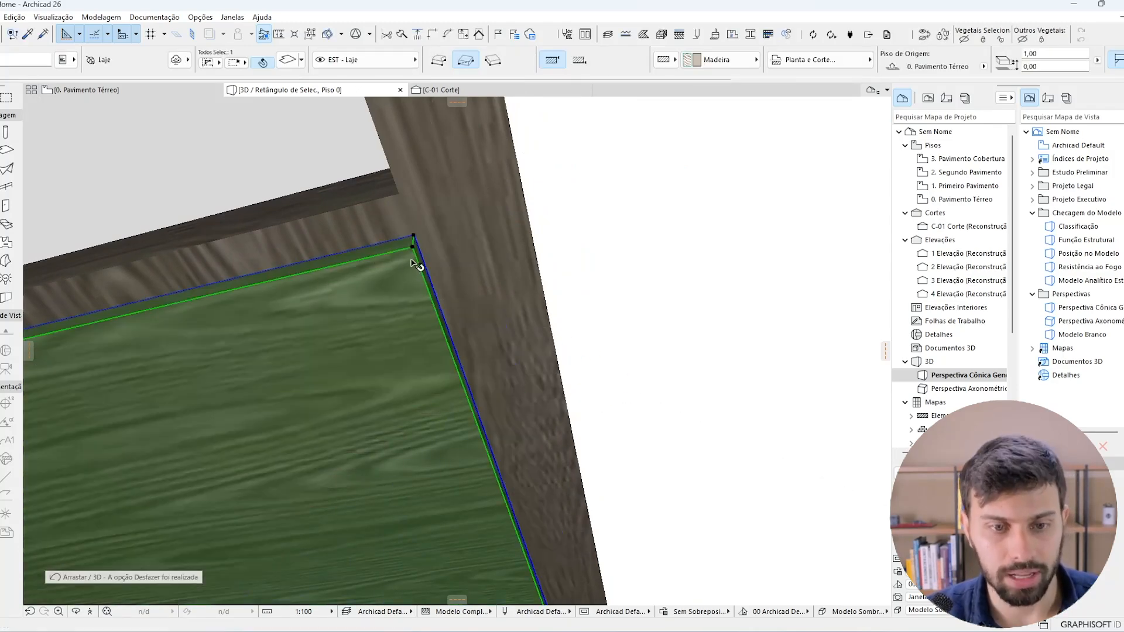
Create an enlarged copy of the lower panel slab by offsetting all its edges outward by 1 cm.
click(426, 259)
click(128, 155)
click(148, 157)
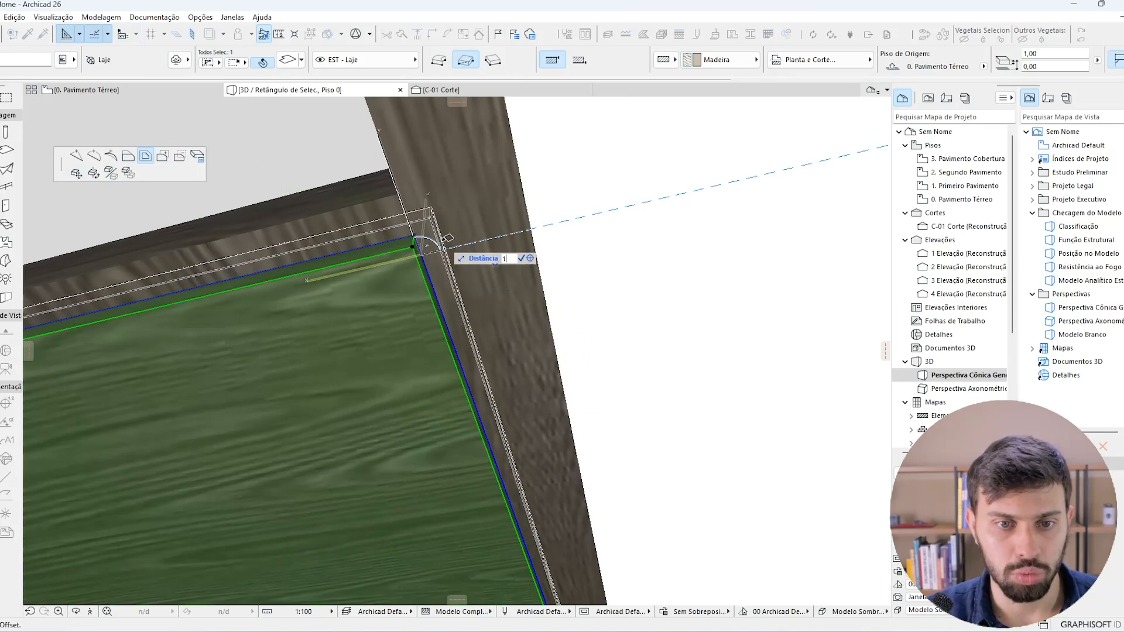
click(443, 252)
scroll(428, 295, down, 3)
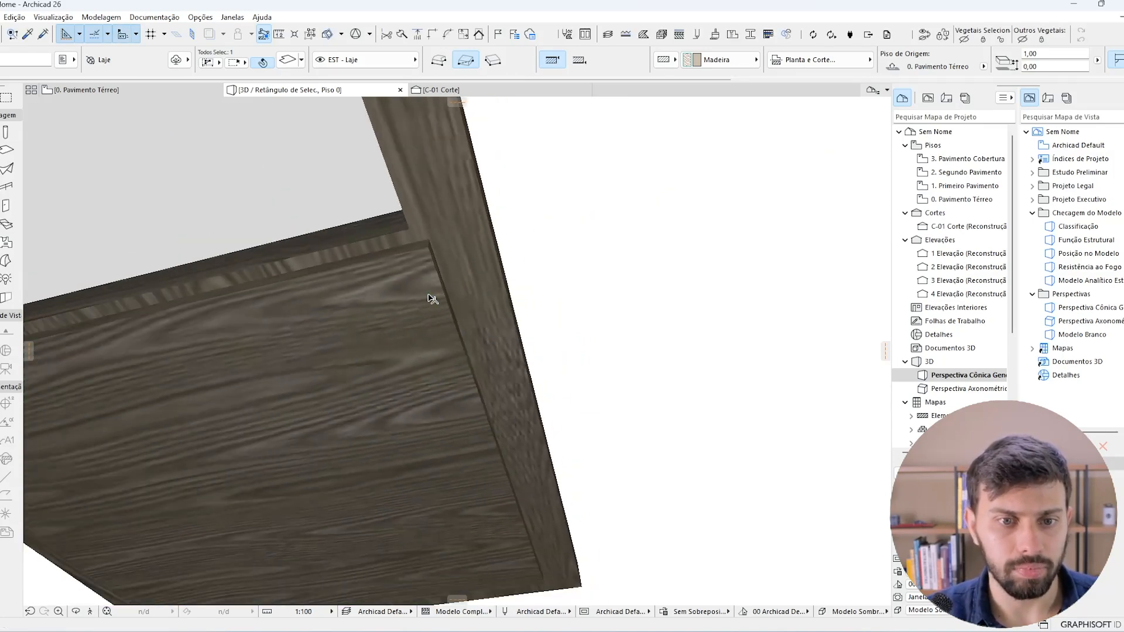
middle_drag(429, 295, 465, 237)
Subtract the inner panel's outline from the enlarged slab, leaving only a thin border around the lower panel.
click(446, 194)
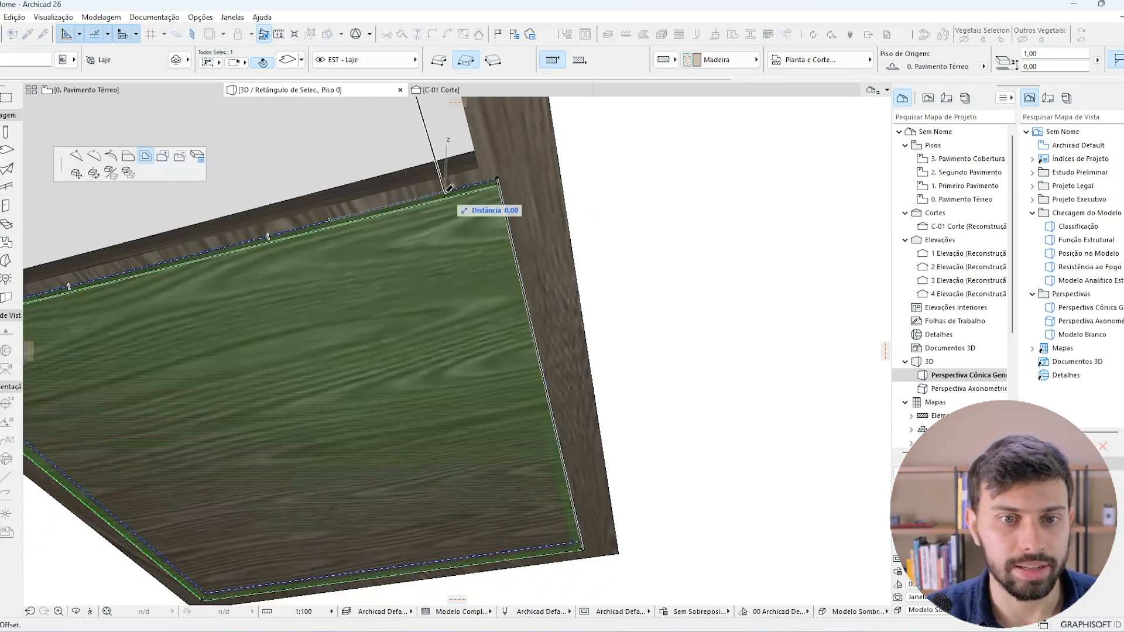
click(182, 163)
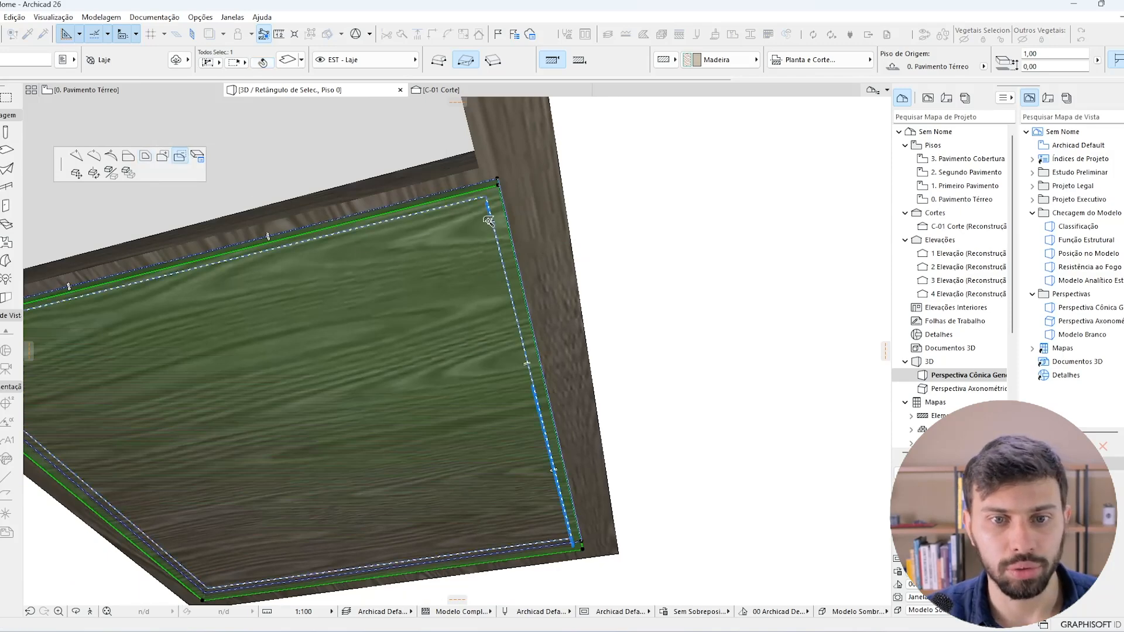
click(488, 221)
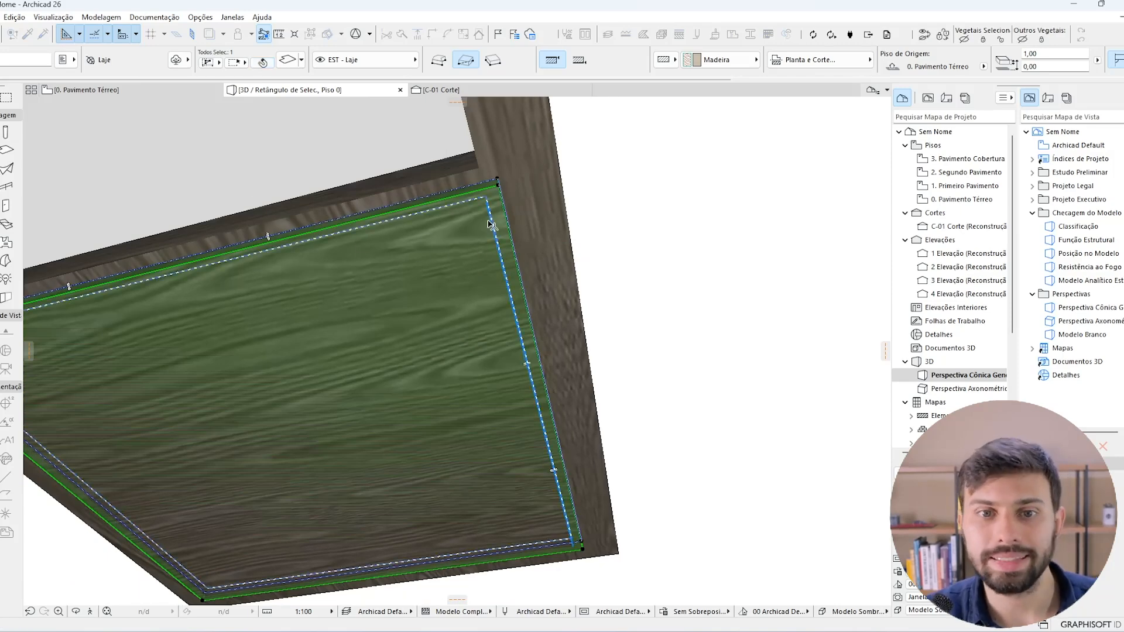
key(Escape)
Compare the border around the modelled lower panel with the moulding above the lower shutters in the interior reference photo.
click(468, 297)
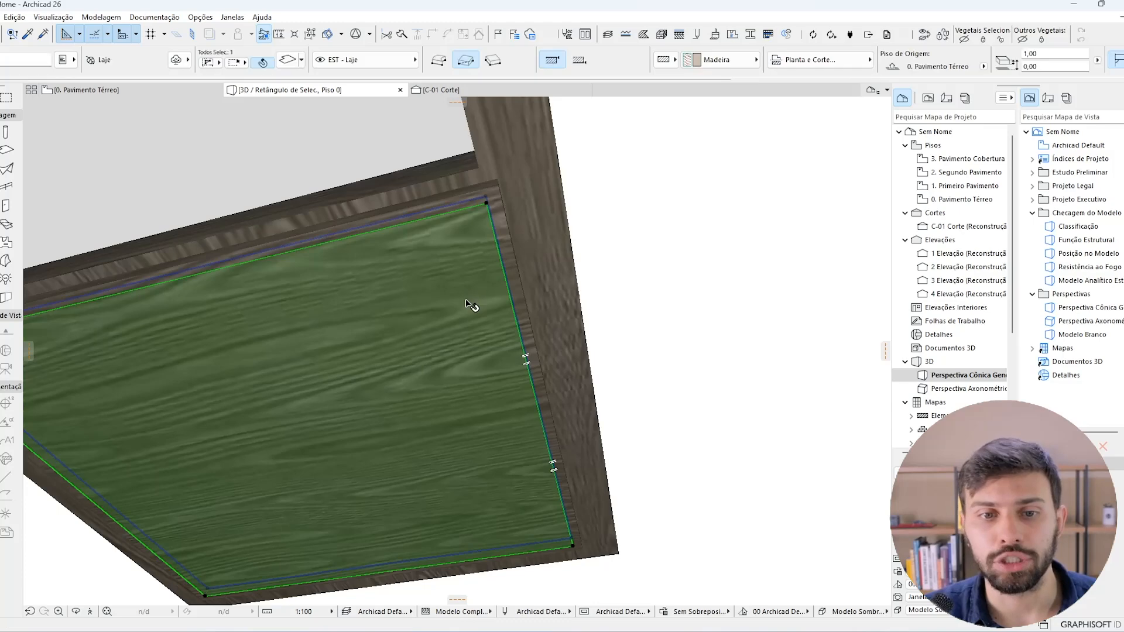
scroll(727, 237, down, 3)
shift+middle_drag(538, 257, 543, 386)
shift+middle_drag(560, 483, 532, 299)
click(436, 241)
key(Escape)
click(436, 239)
key(alt+Tab)
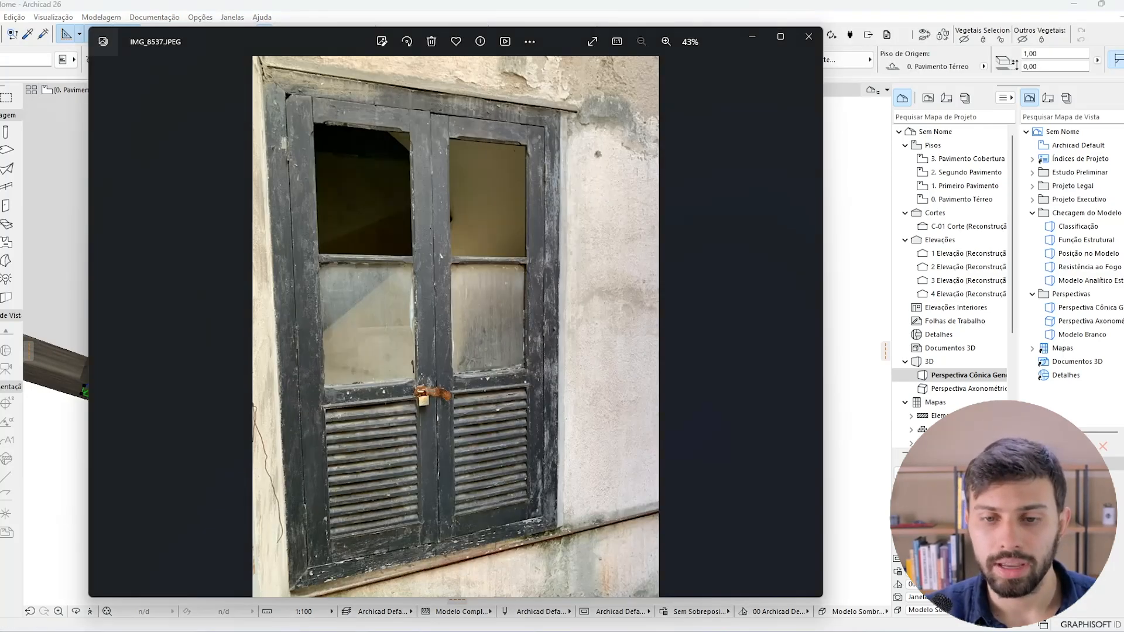
key(Left)
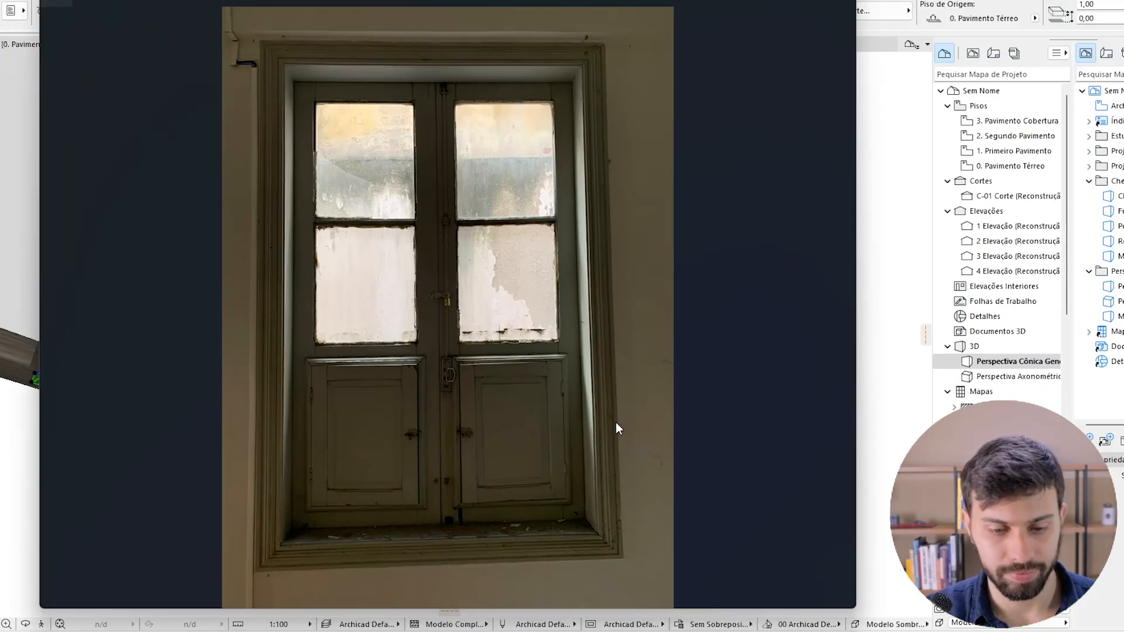
key(ctrl+2)
drag(546, 295, 538, 355)
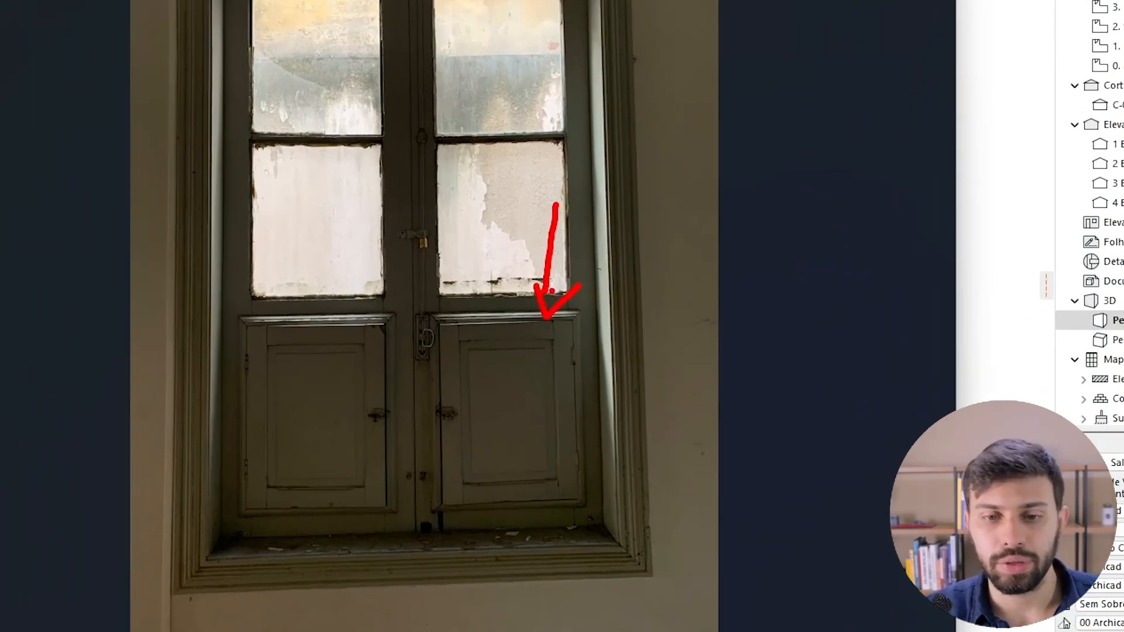
drag(438, 313, 506, 315)
mouse_move(589, 315)
mouse_down()
mouse_move(586, 516)
mouse_move(453, 515)
mouse_move(435, 313)
mouse_up()
key(e)
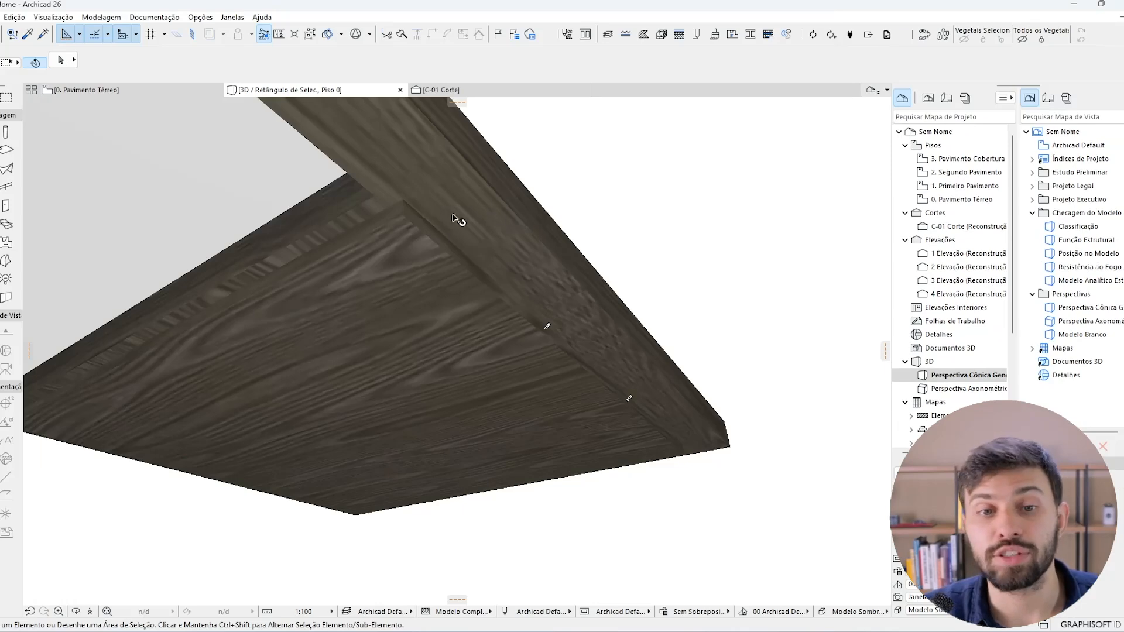
Convert the border slab around the lower panel into a morph.
click(414, 225)
right_click(413, 225)
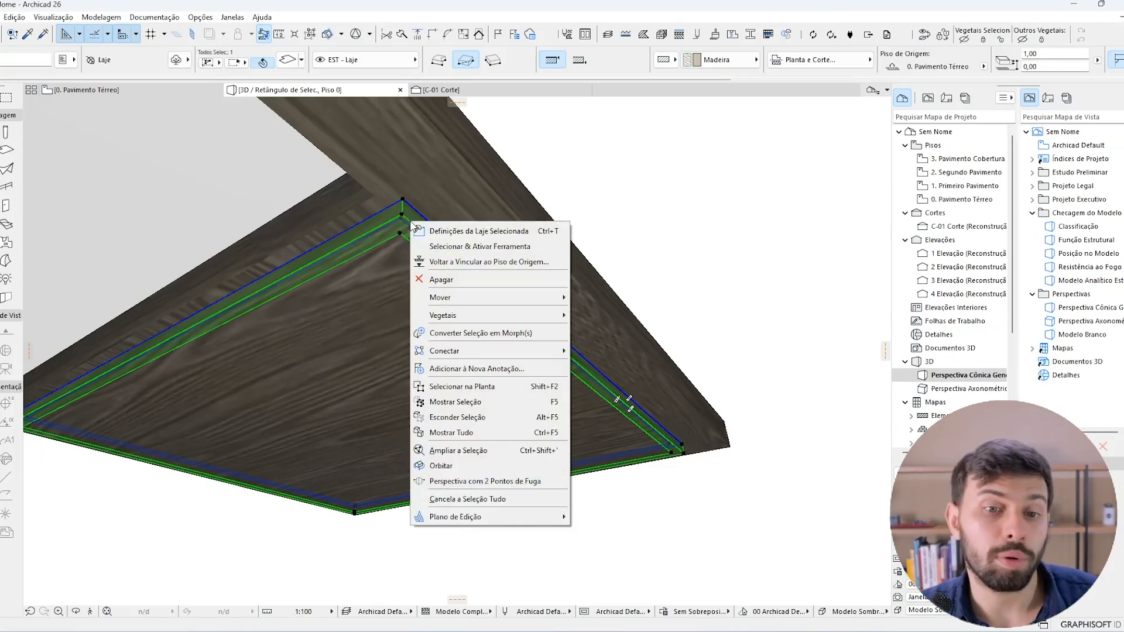
click(483, 332)
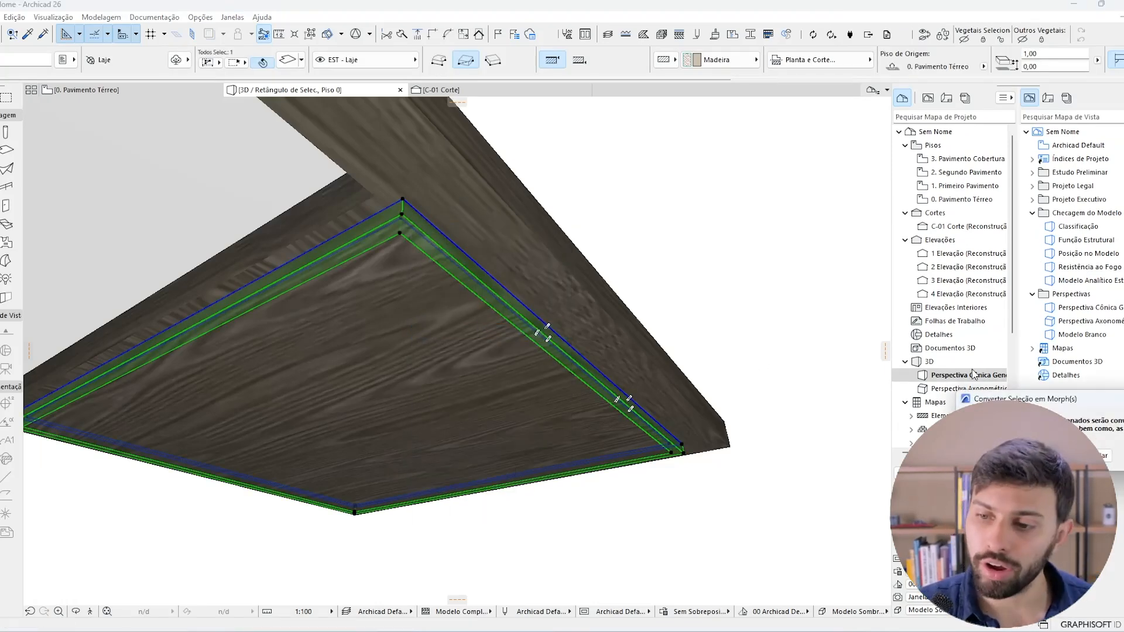
key(Return)
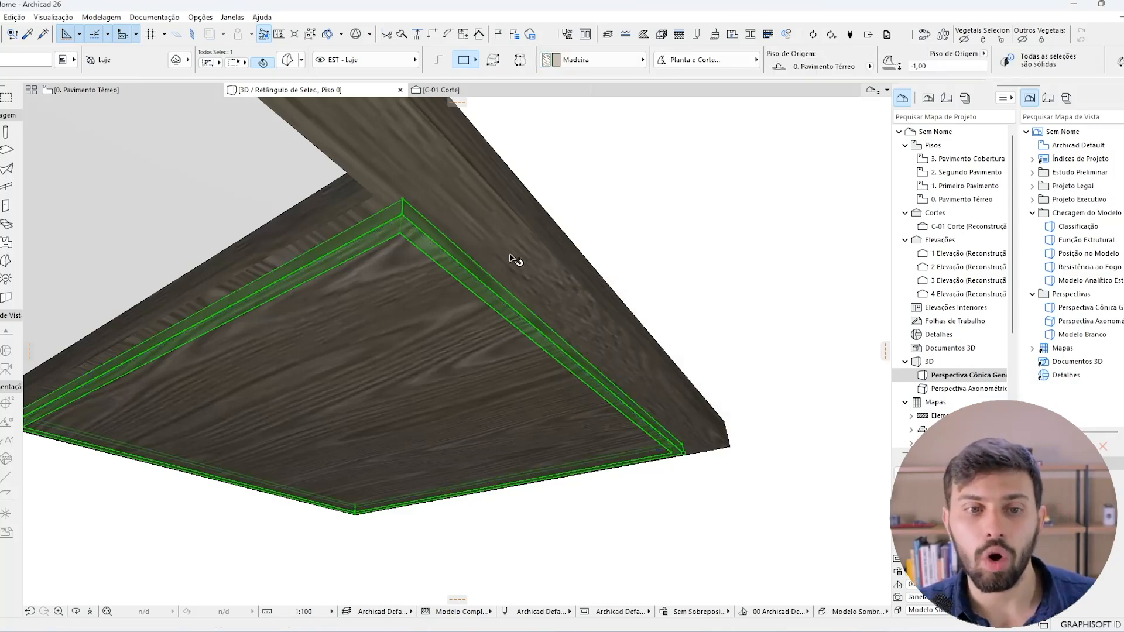
click(588, 220)
click(428, 226)
shift+middle_drag(428, 226, 551, 243)
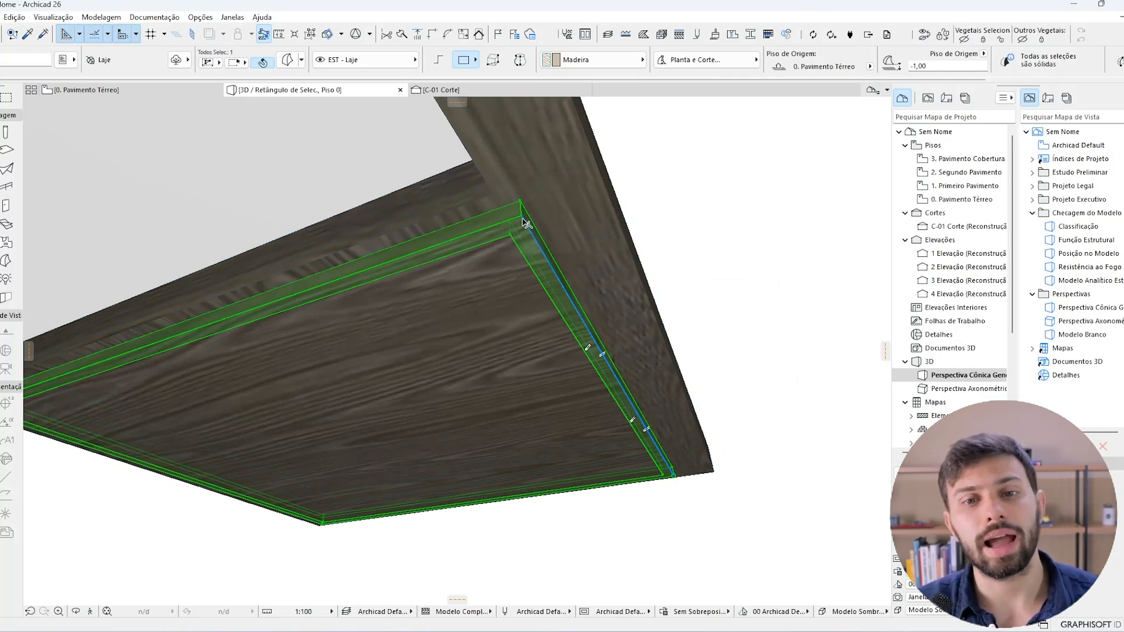
drag(520, 218, 537, 260)
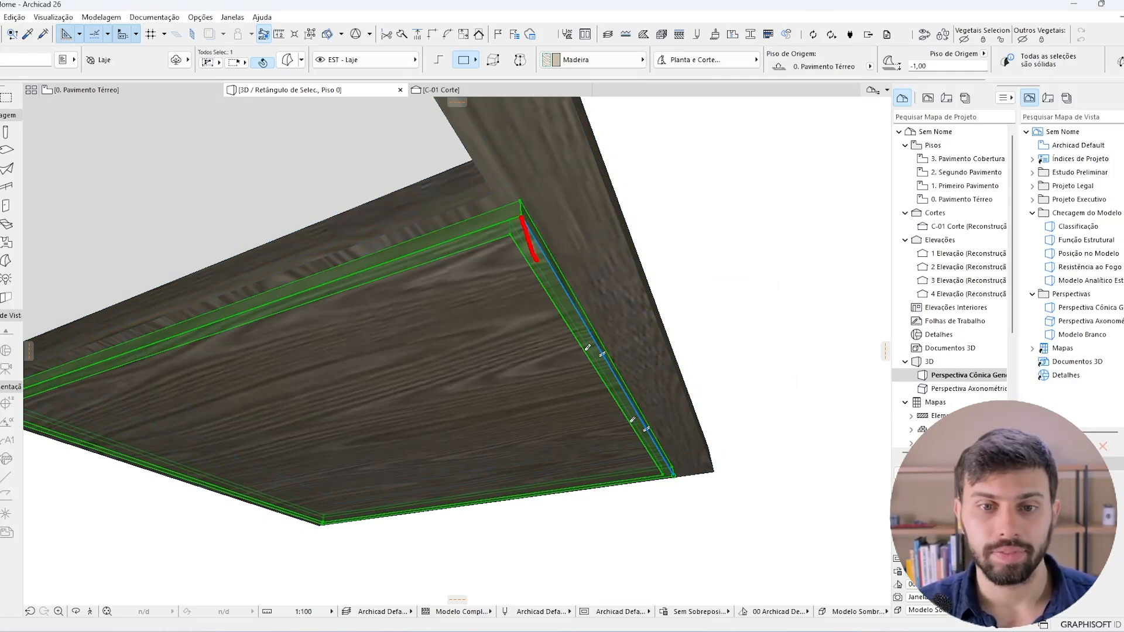
key(Escape)
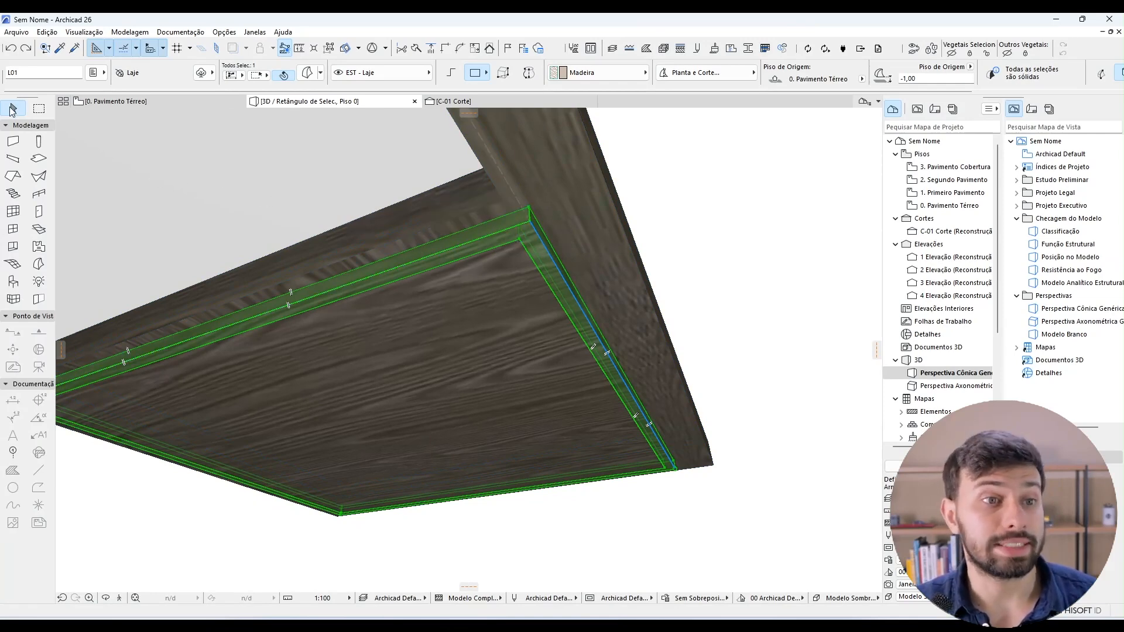
Switch to sub-element selection and select the four outer edges on the exposed underside of the border morph.
key(Escape)
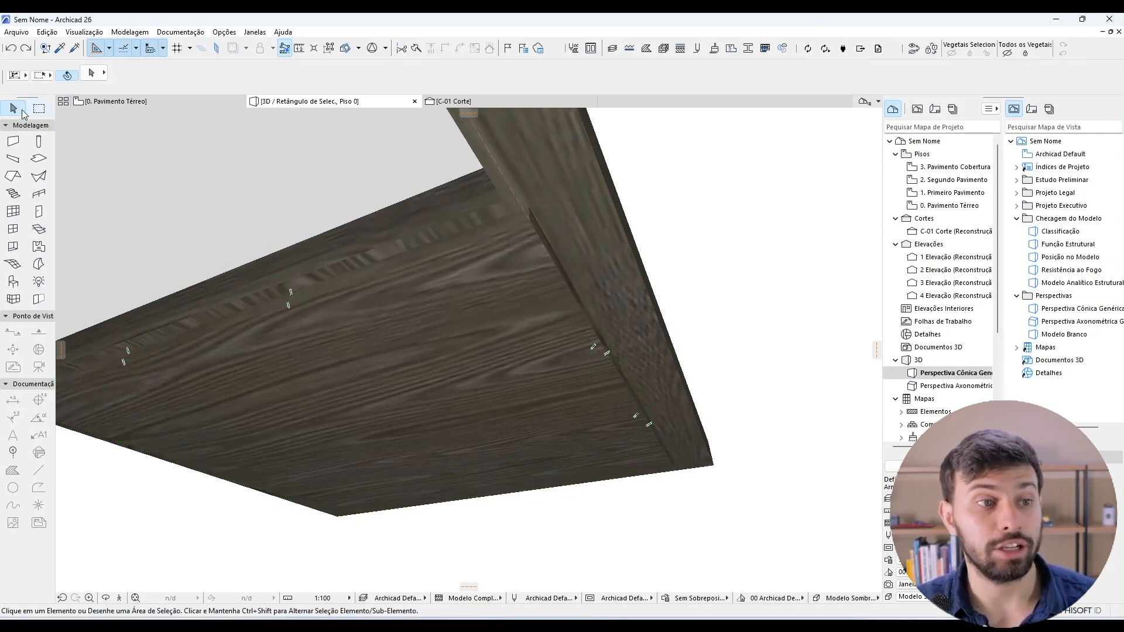
click(99, 76)
click(122, 68)
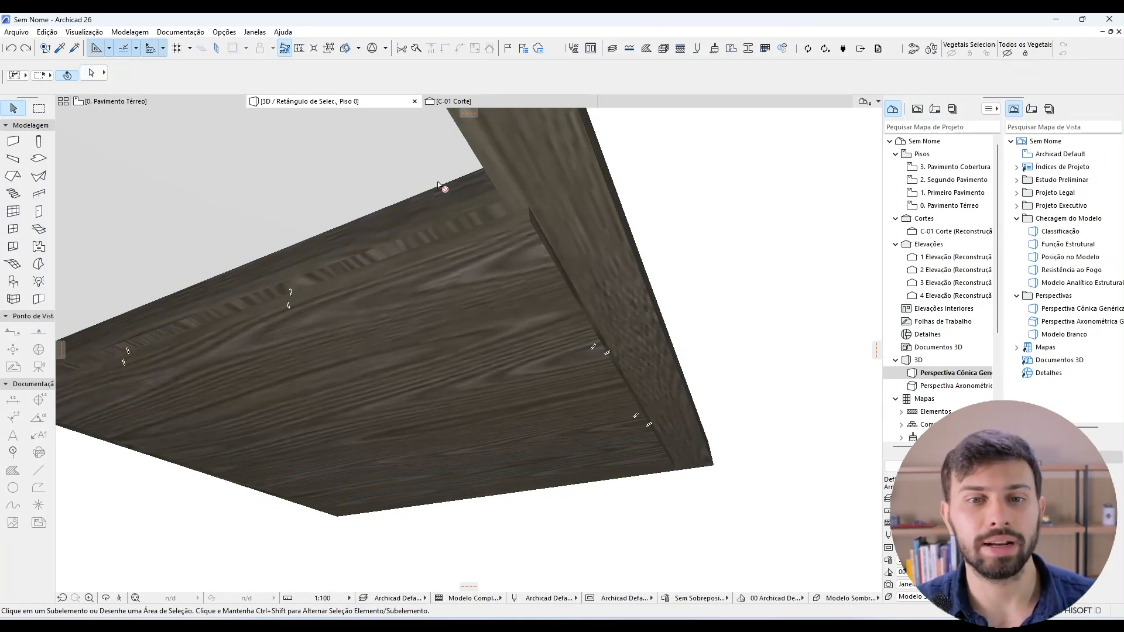
click(529, 236)
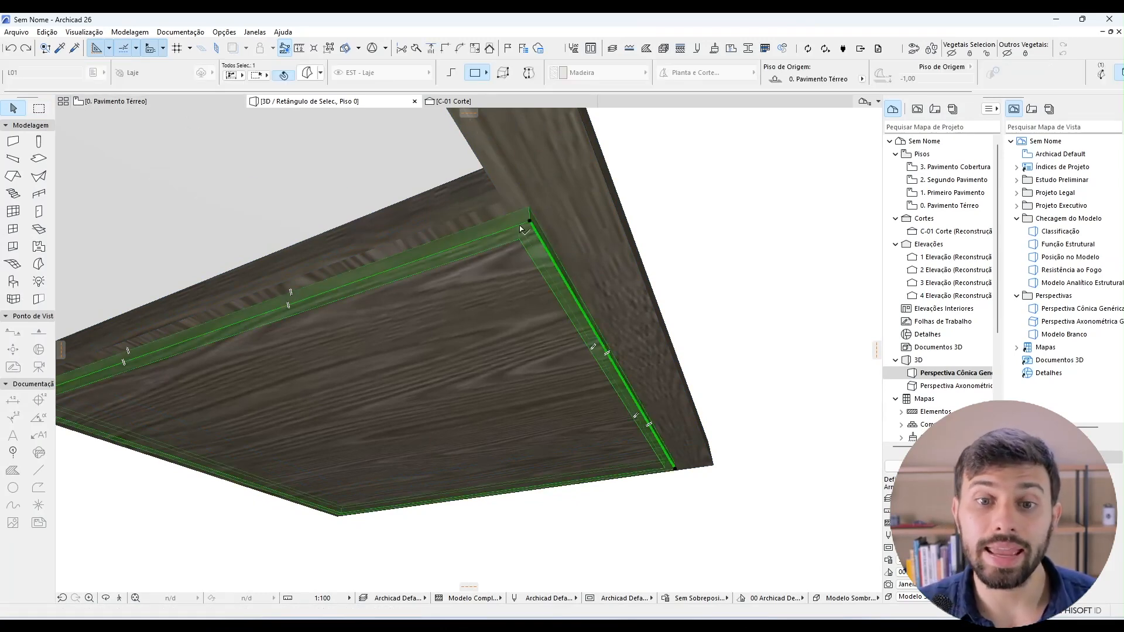
click(528, 226)
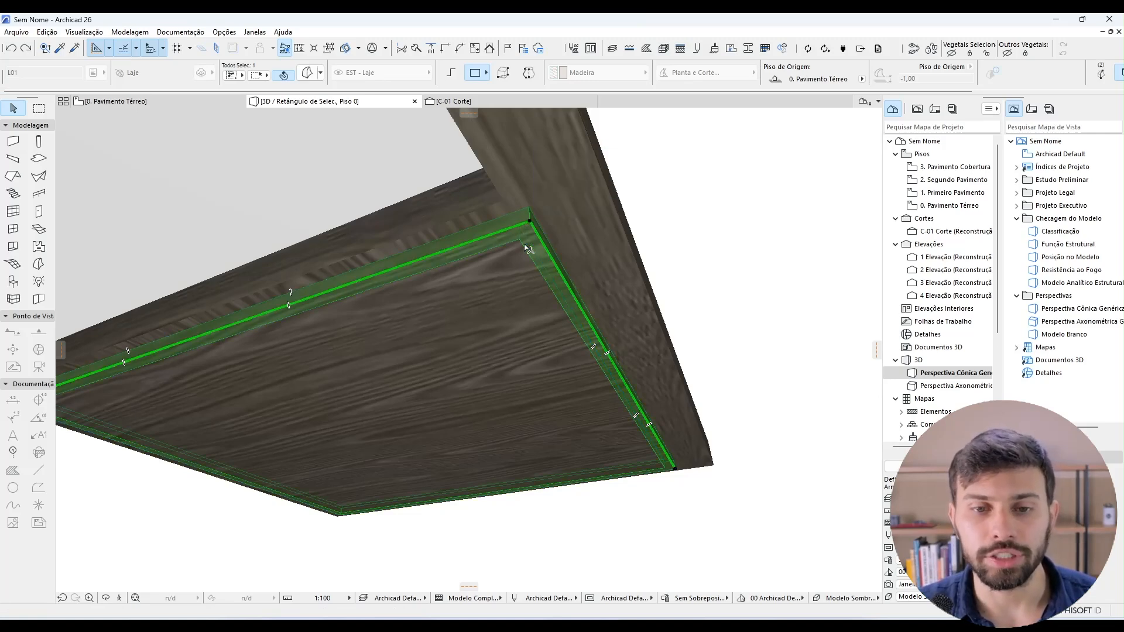
shift+middle_drag(610, 310, 526, 275)
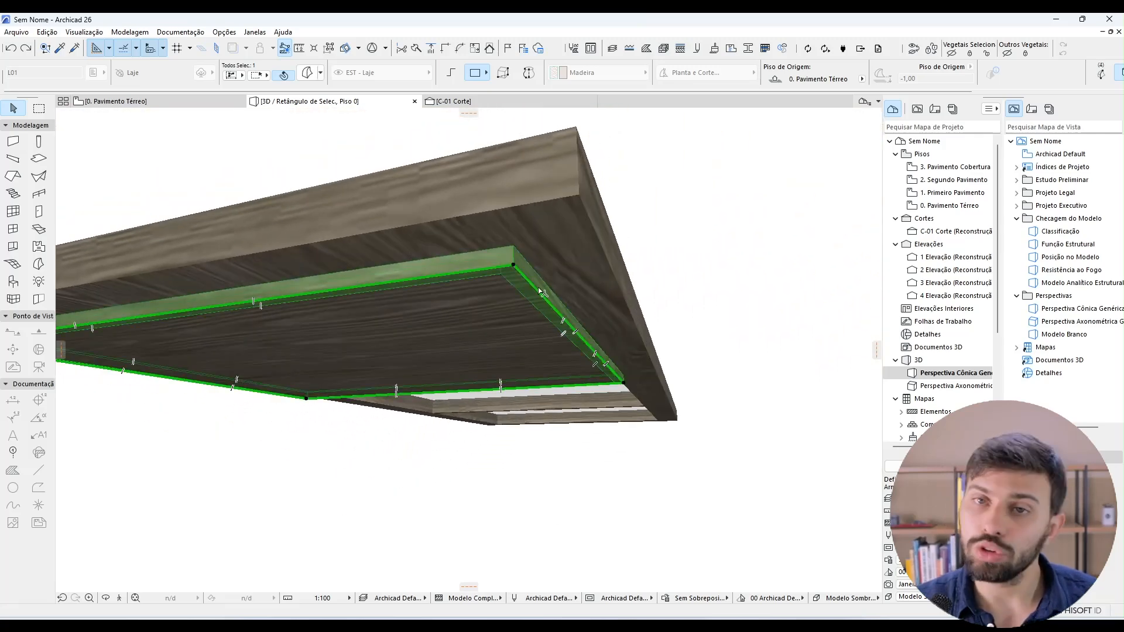
shift+middle_drag(542, 291, 556, 316)
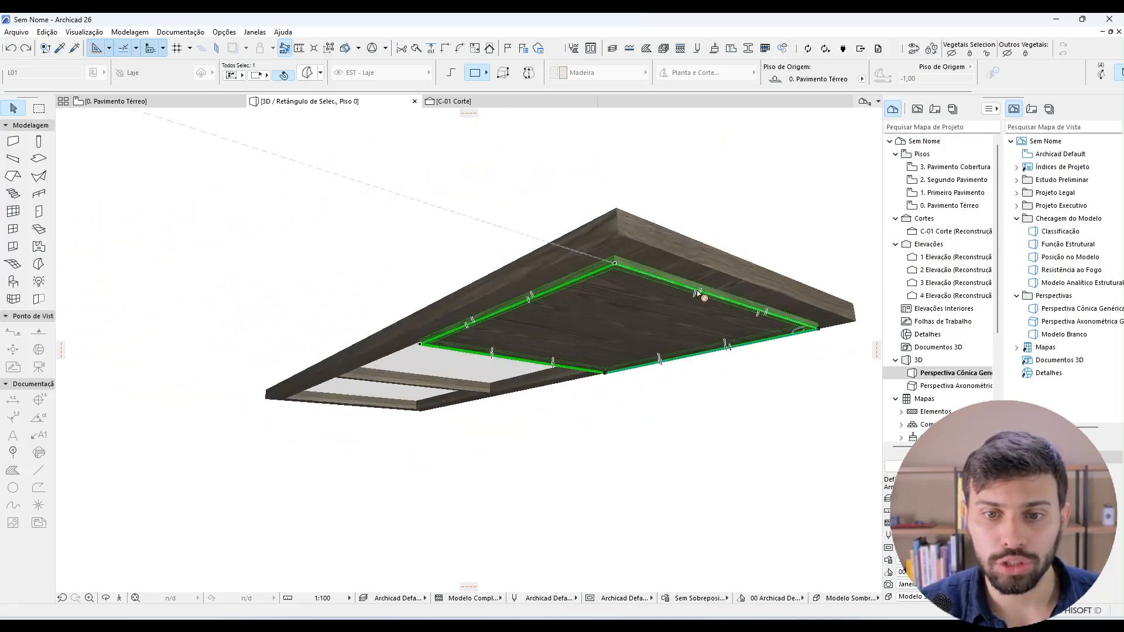
scroll(644, 293, up, 4)
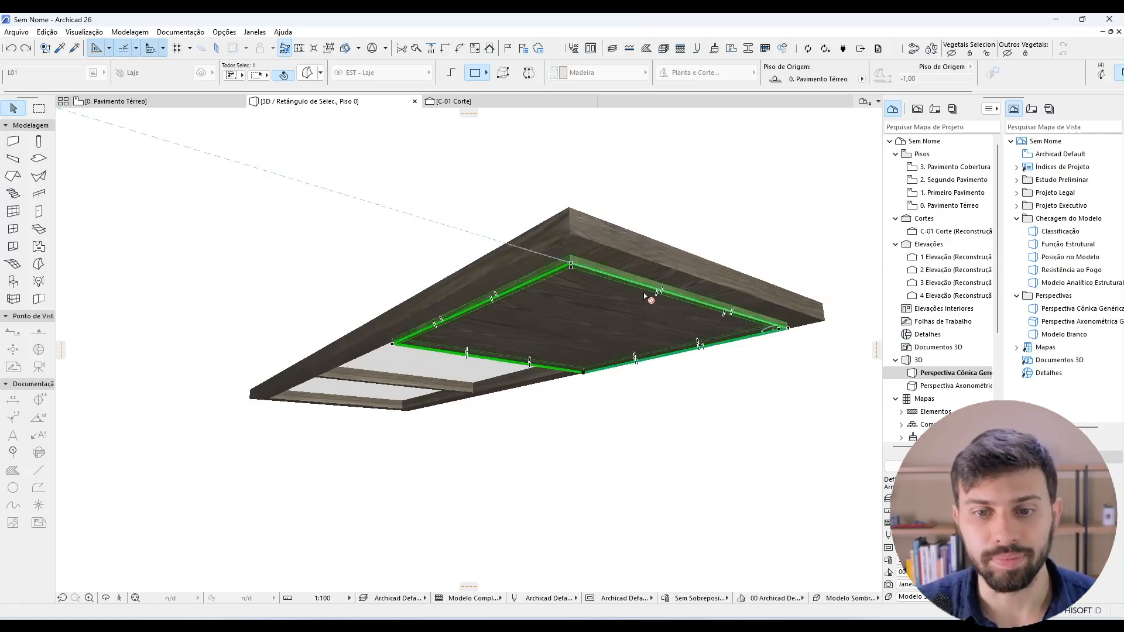
Round the selected outer edges of the border morph with a fillet applied to all of them.
click(626, 279)
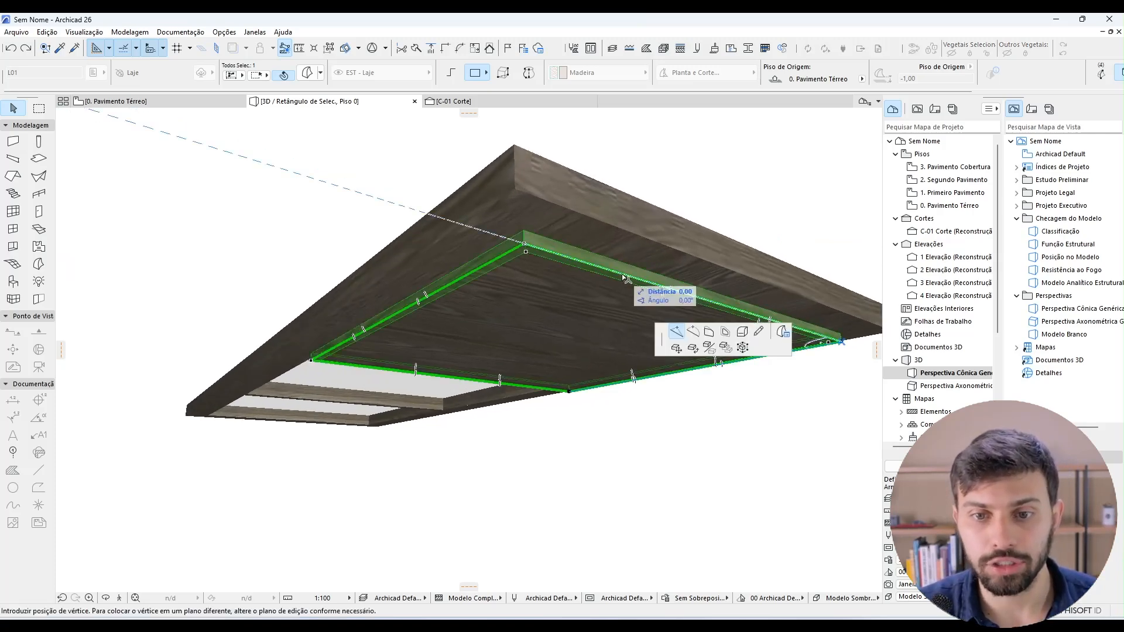
click(723, 327)
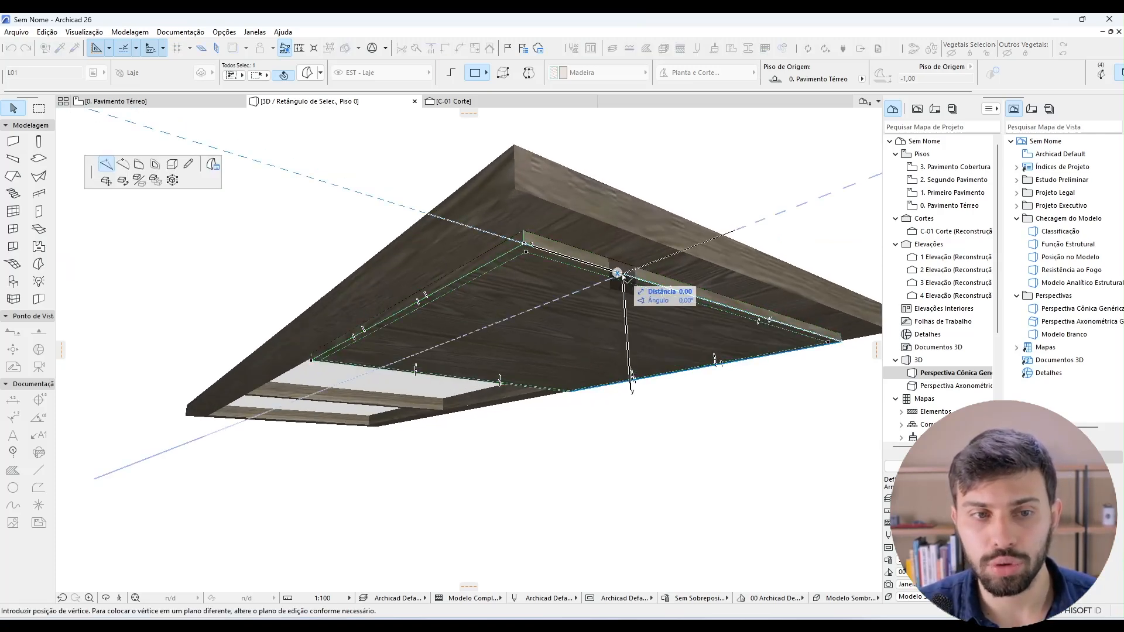
click(172, 165)
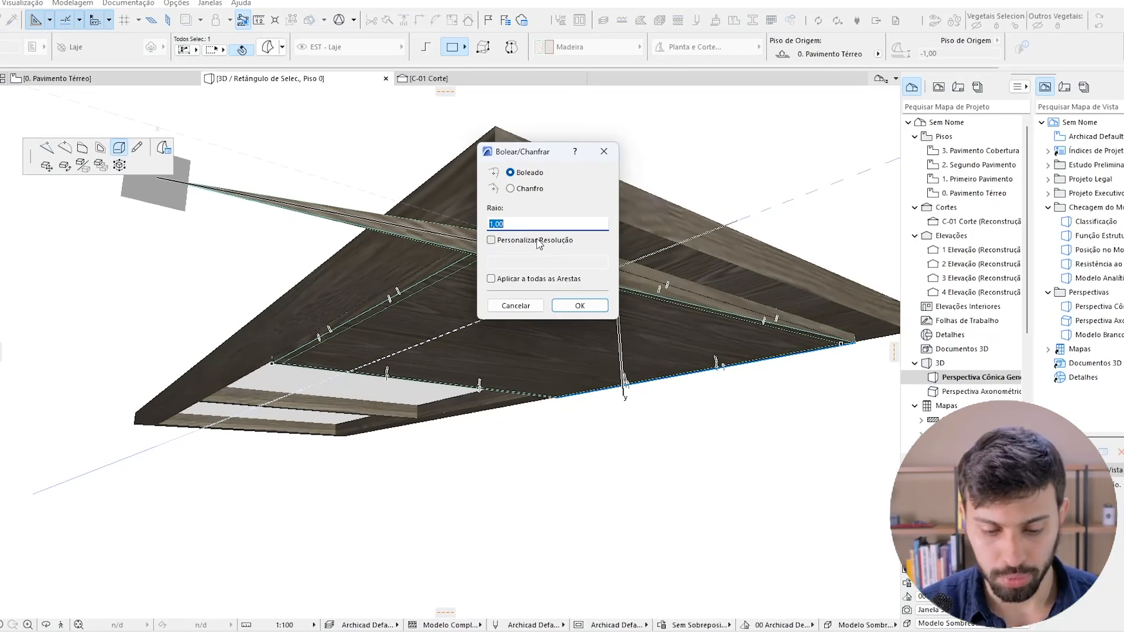
click(530, 173)
click(538, 280)
click(580, 305)
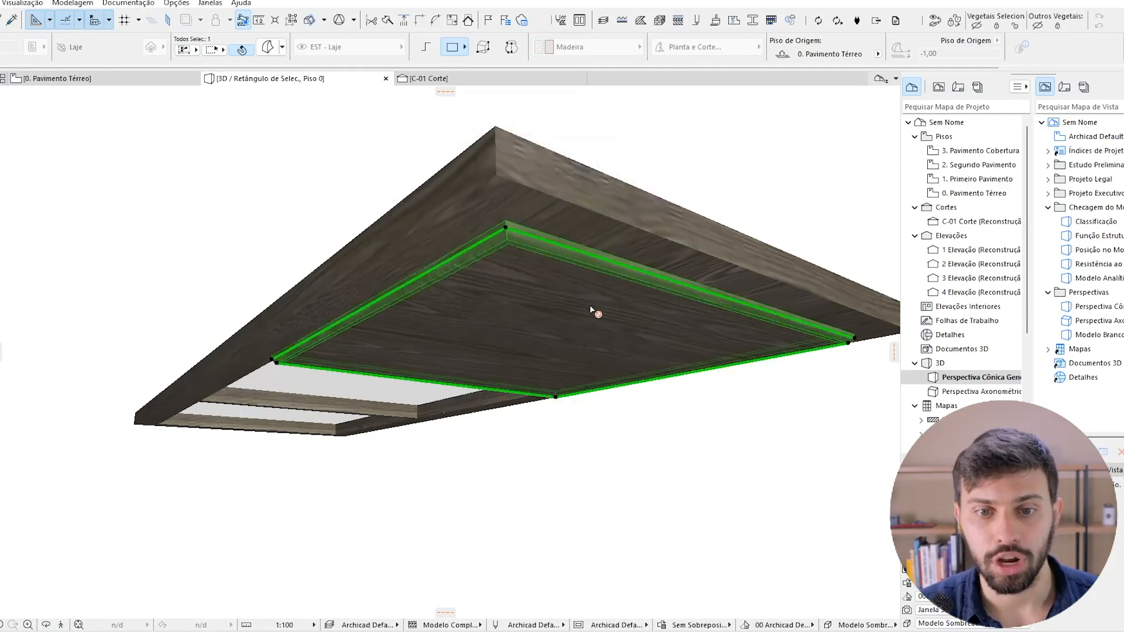
scroll(529, 251, up, 5)
shift+middle_drag(520, 296, 514, 194)
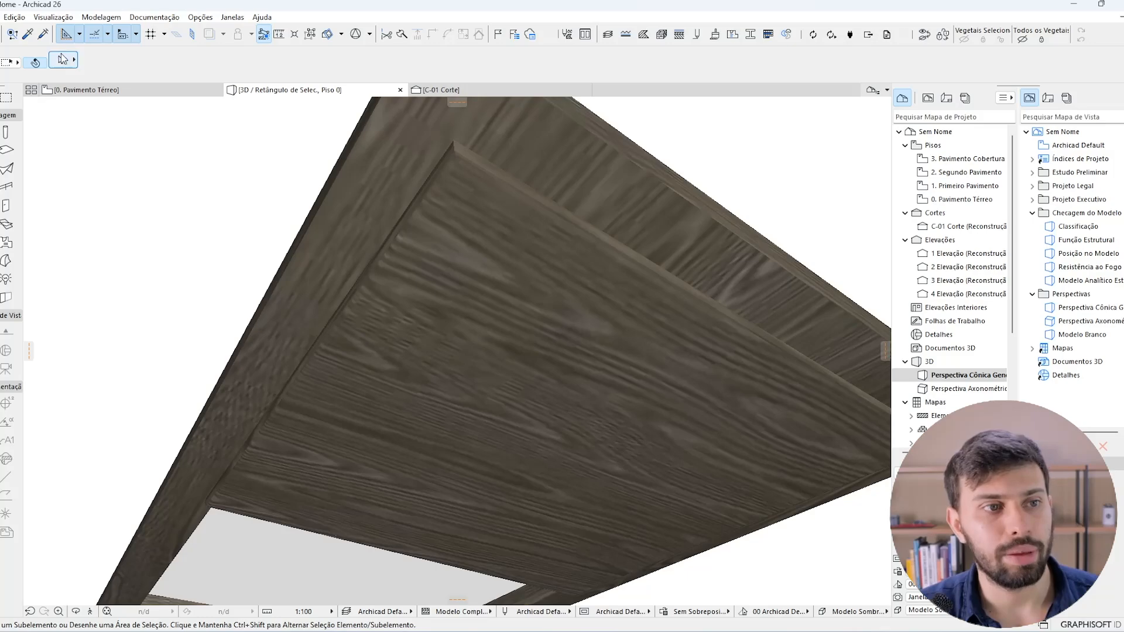
Offset all edges of the solid panel slab behind the slats inward by 0,2.
click(481, 169)
shift+middle_drag(481, 169, 460, 335)
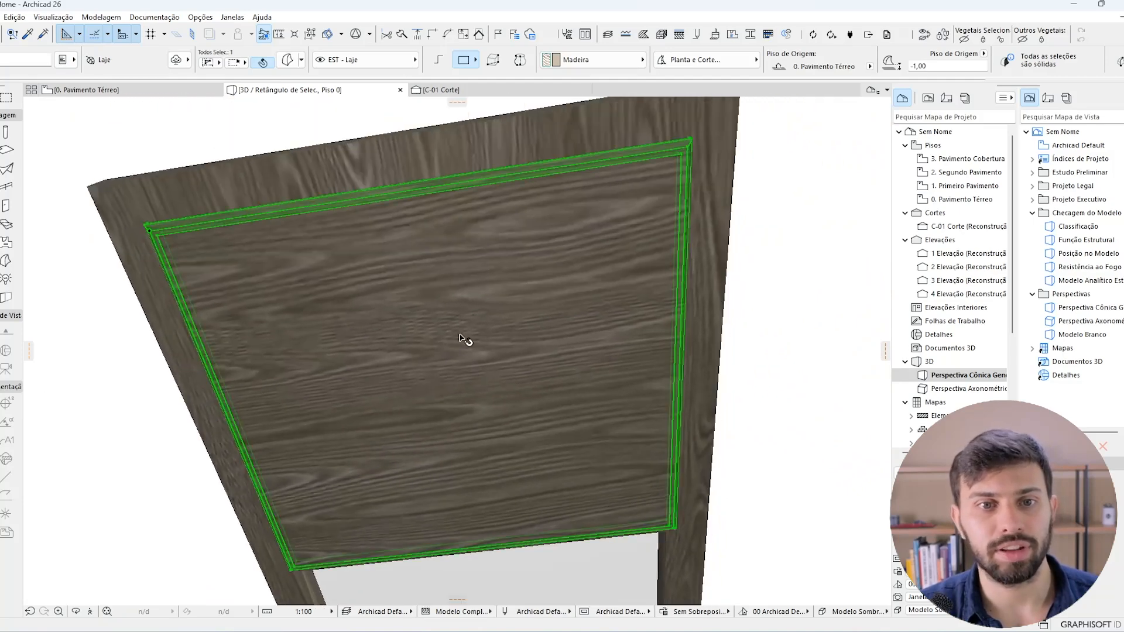
click(622, 171)
shift+middle_drag(622, 171, 238, 258)
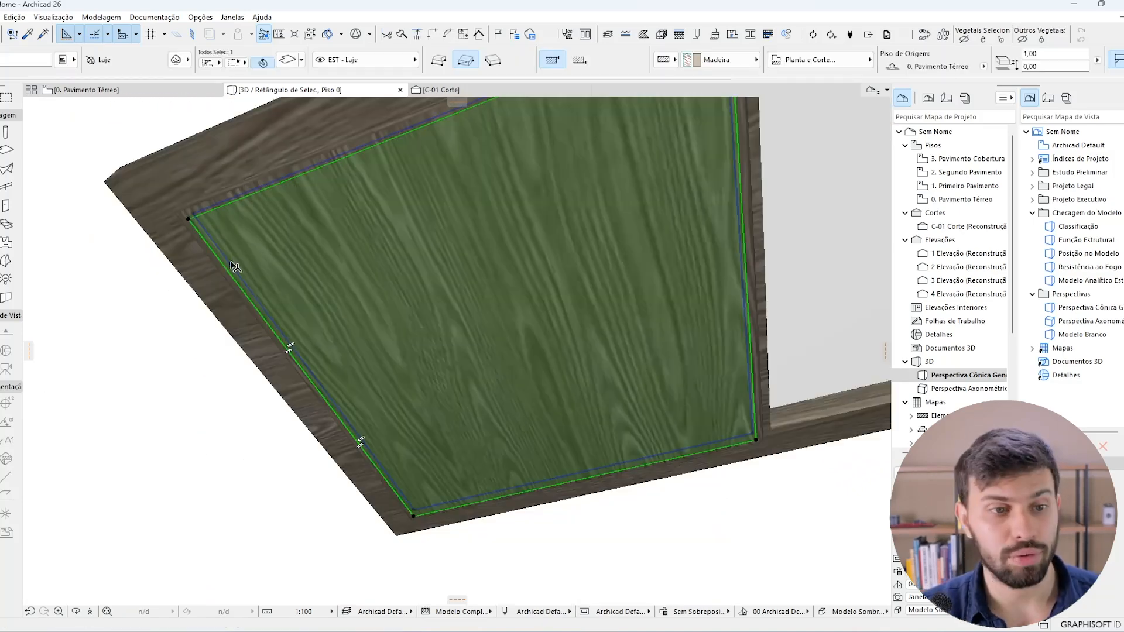
click(234, 268)
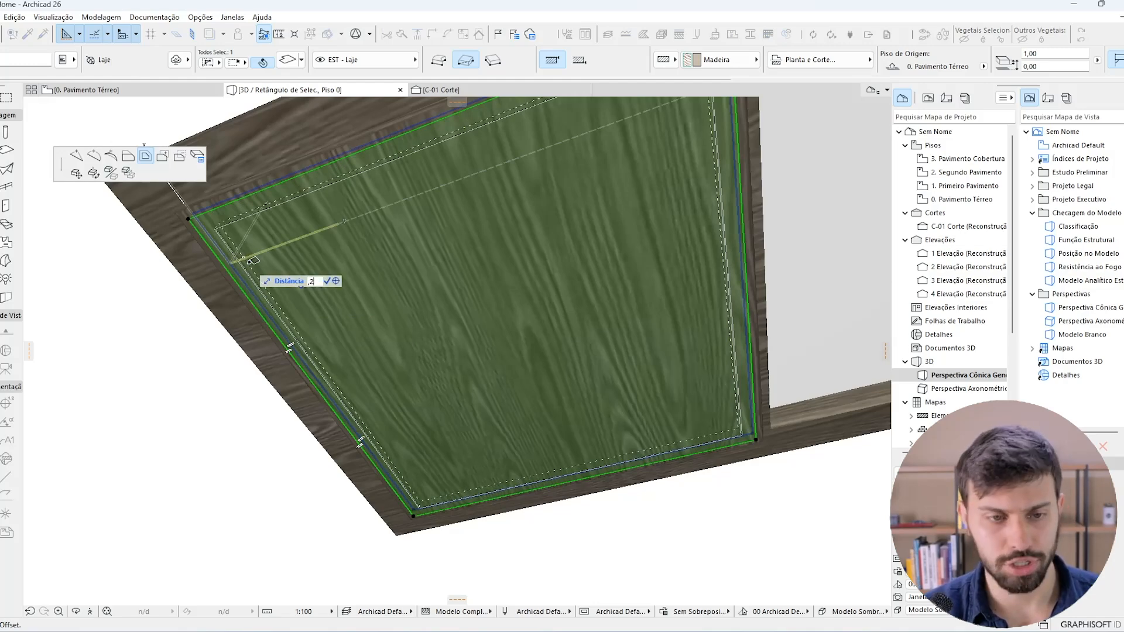
key(Escape)
key(Escape)
shift+middle_drag(306, 264, 560, 314)
scroll(502, 357, down, 3)
shift+middle_drag(501, 369, 524, 395)
scroll(560, 377, down, 5)
scroll(524, 395, up, 3)
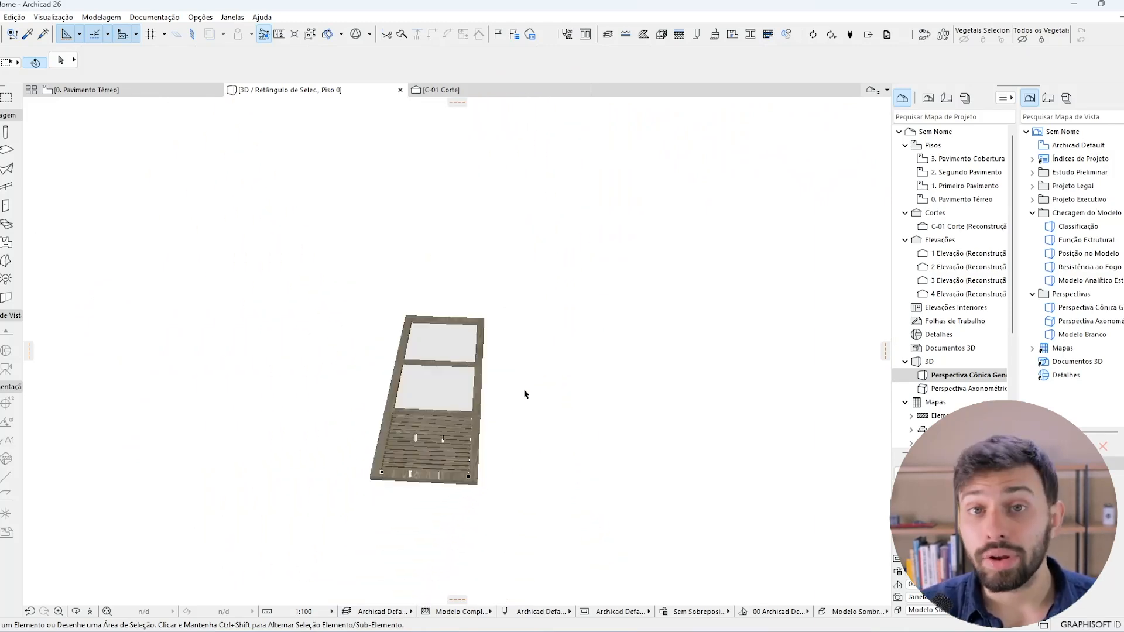
In the ground-floor plan, select all the sash elements and save them to the internal library as window sash "Caixilho de Janela 1".
click(165, 93)
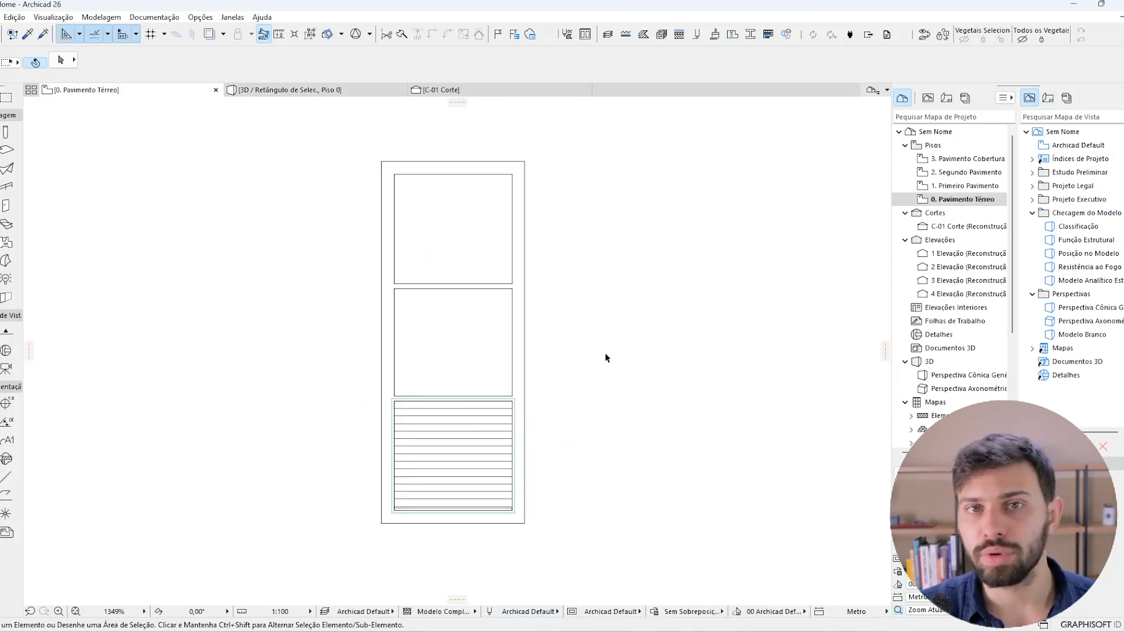
drag(596, 563, 295, 157)
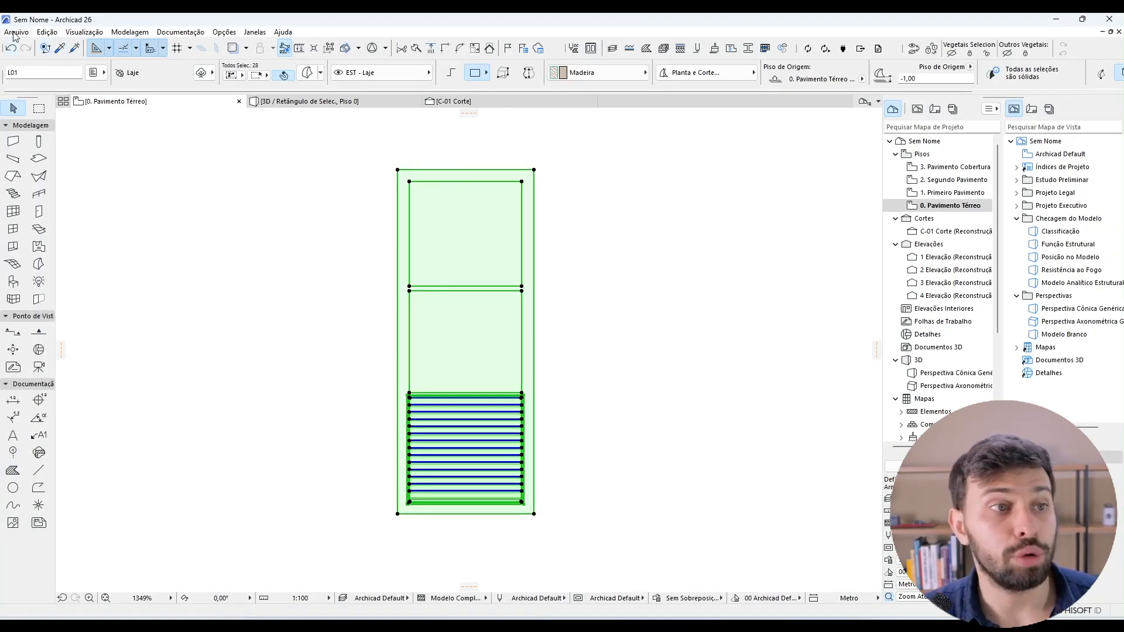
click(14, 33)
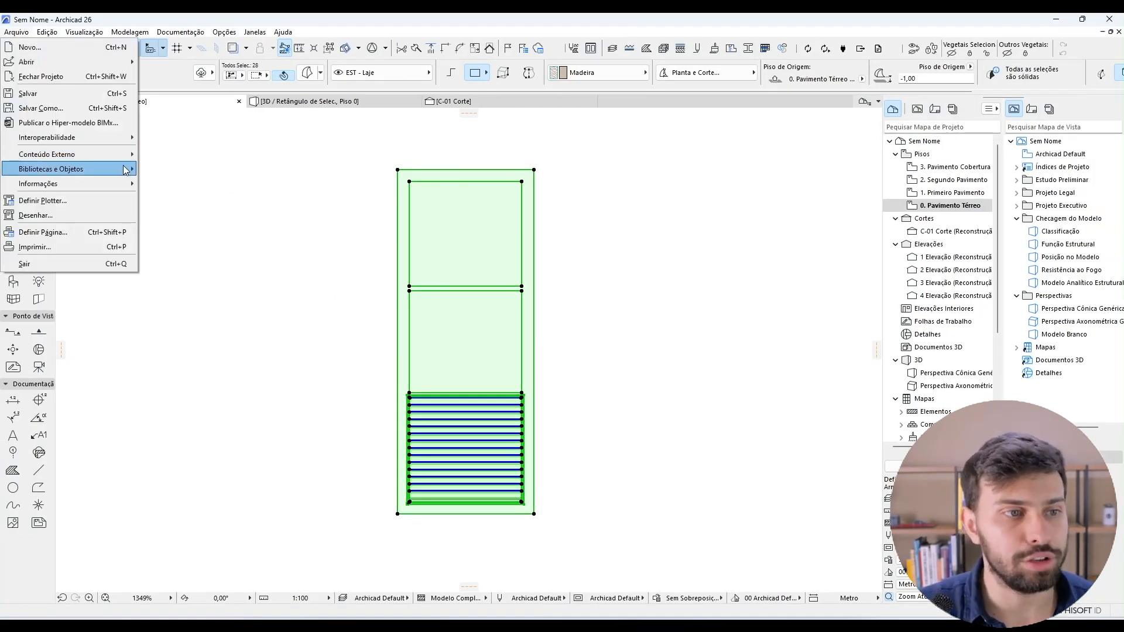
mouse_move(123, 171)
mouse_move(234, 263)
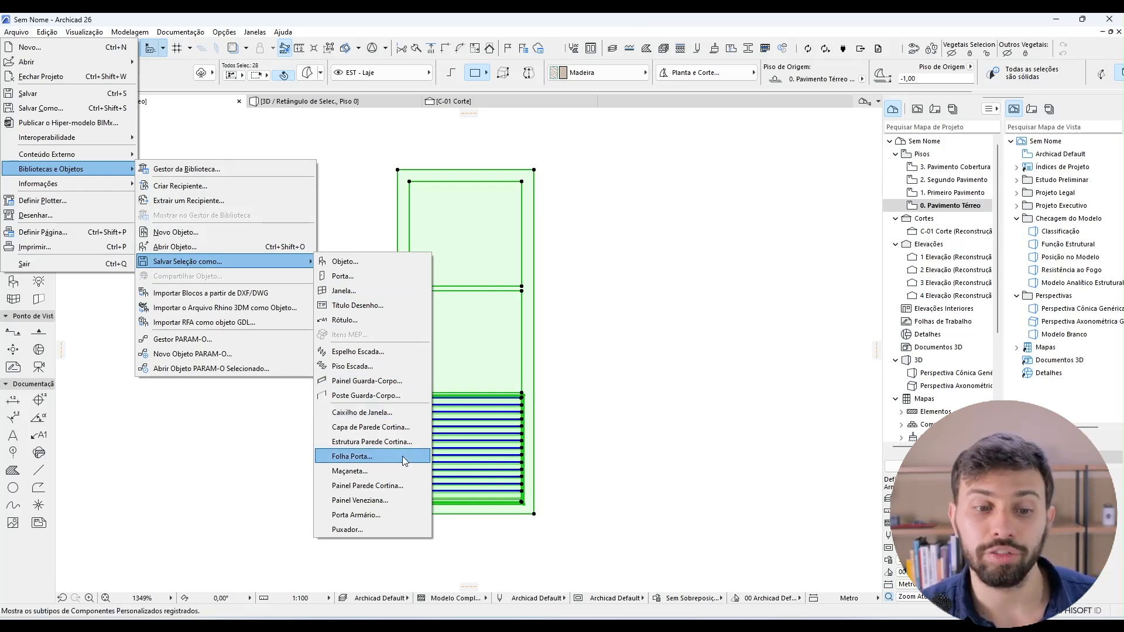
click(396, 412)
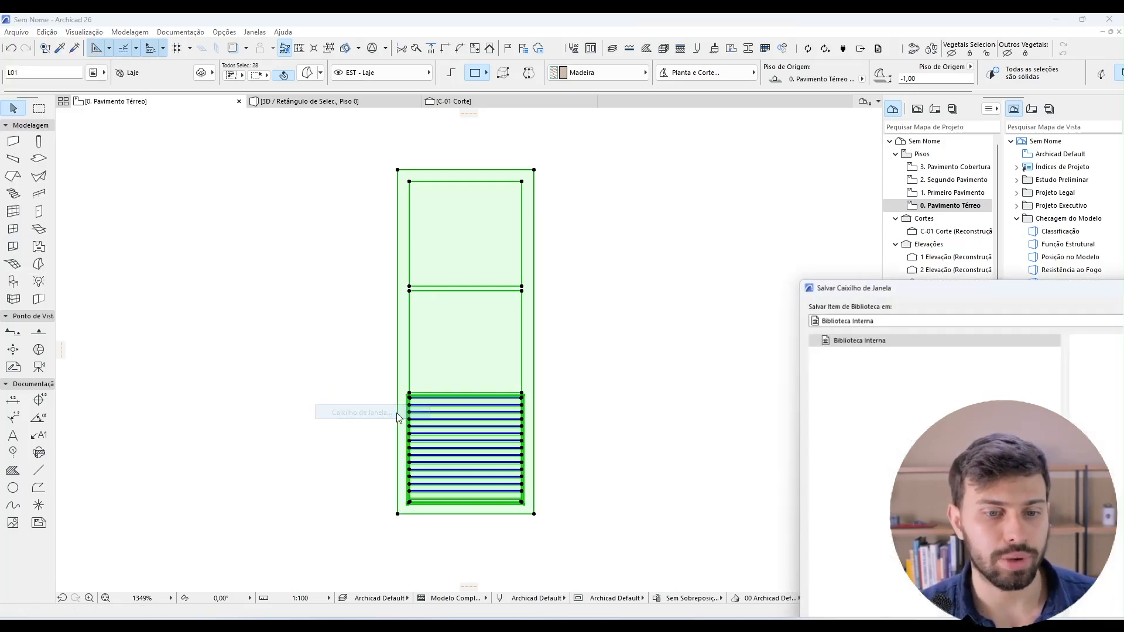
drag(875, 297, 332, 75)
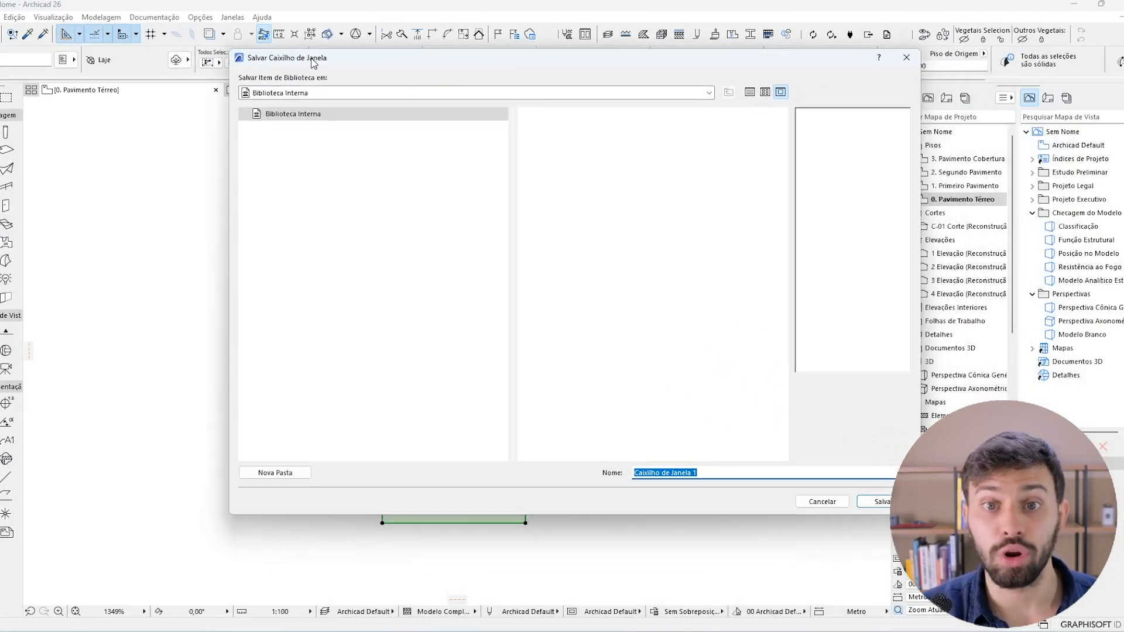
click(871, 504)
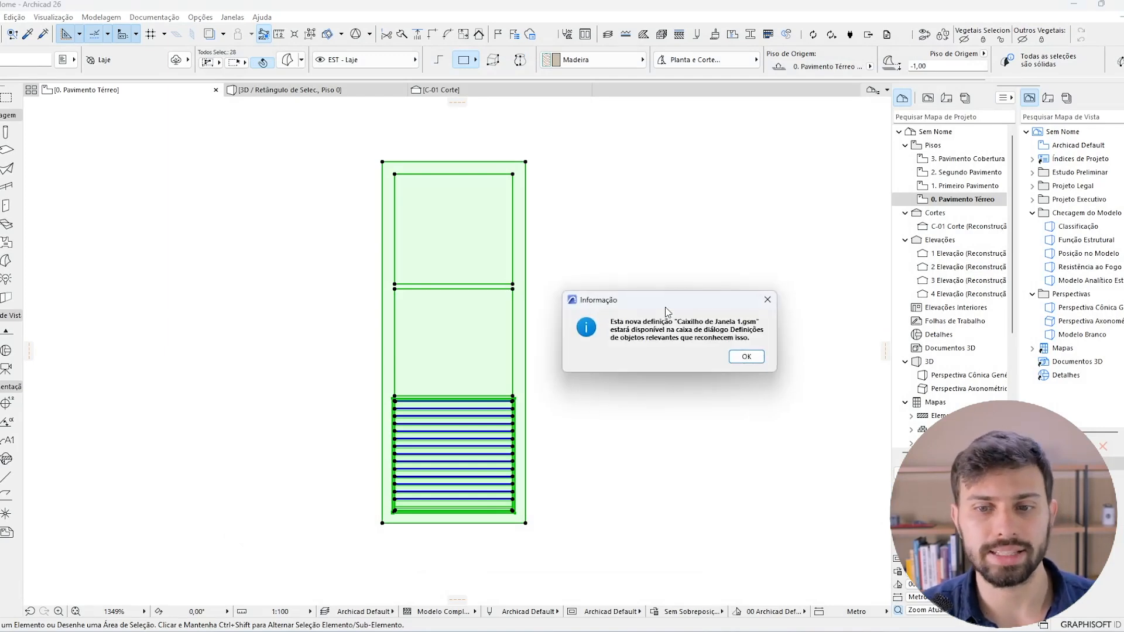
click(744, 355)
key(Escape)
Display the entire model in 3D and bring the existing double-leaf window in the wall into view.
click(378, 93)
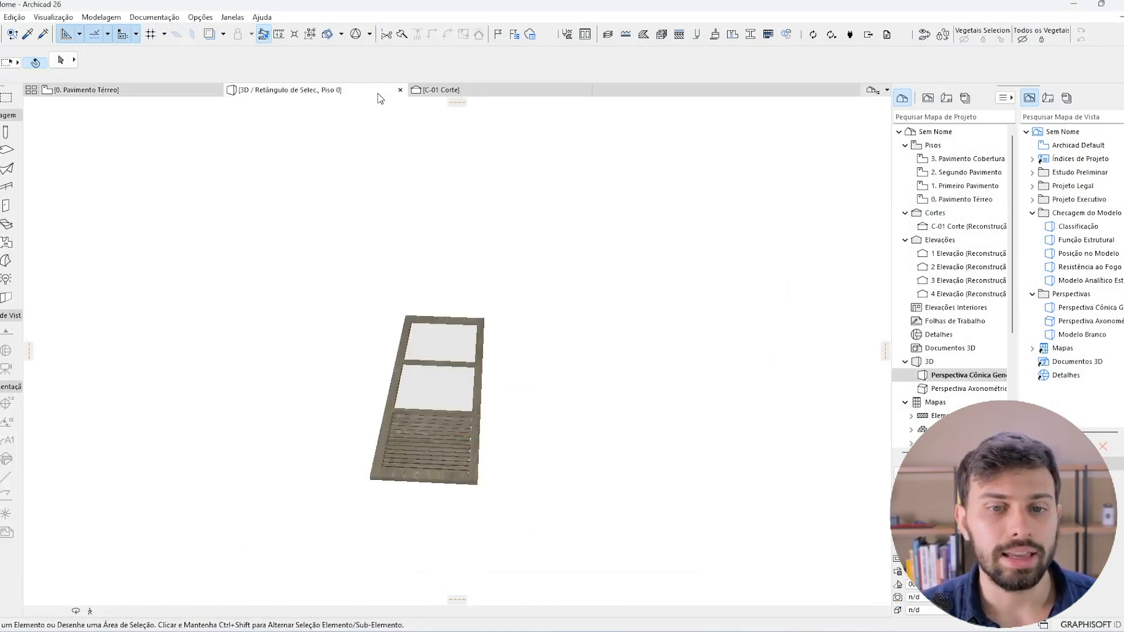
scroll(499, 298, down, 3)
key(ctrl+F5)
middle_drag(499, 297, 336, 534)
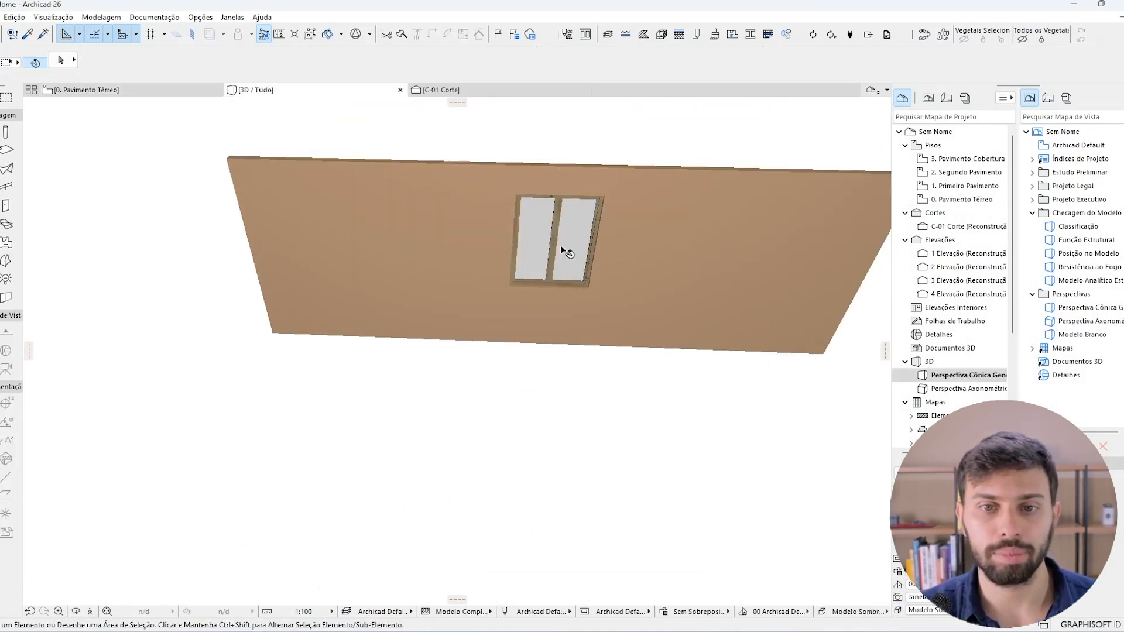
scroll(566, 246, up, 3)
middle_drag(570, 243, 494, 345)
shift+middle_drag(535, 415, 483, 319)
Set the wall window's sash type to Caixilho Personalizado, using Caixilho de Janela 1 for the sash of side 1.
click(487, 296)
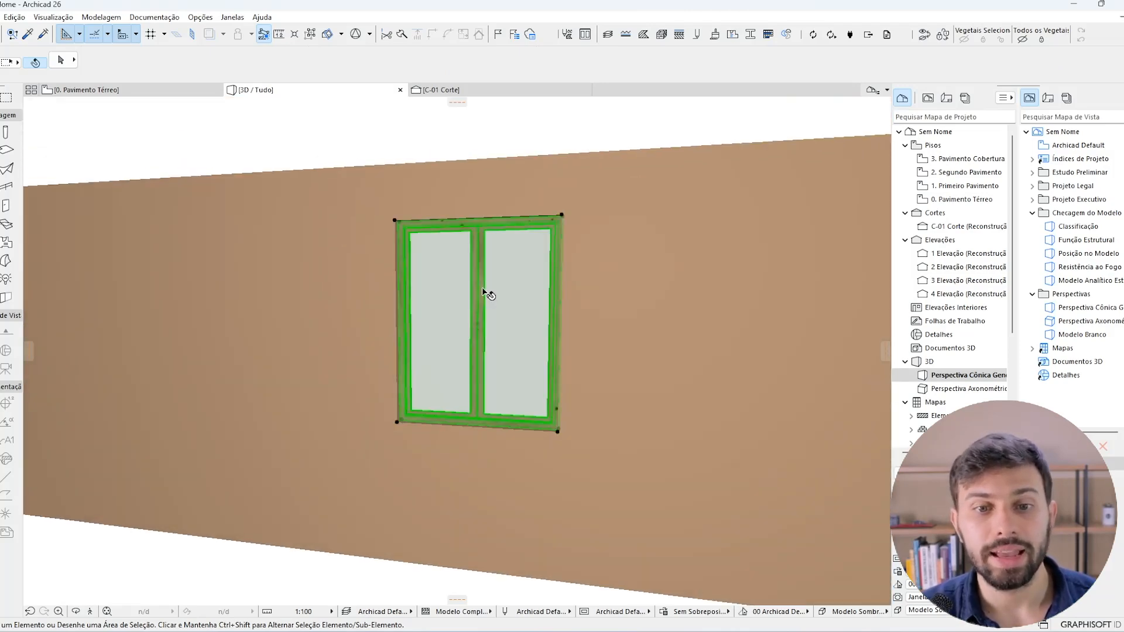
double_click(483, 282)
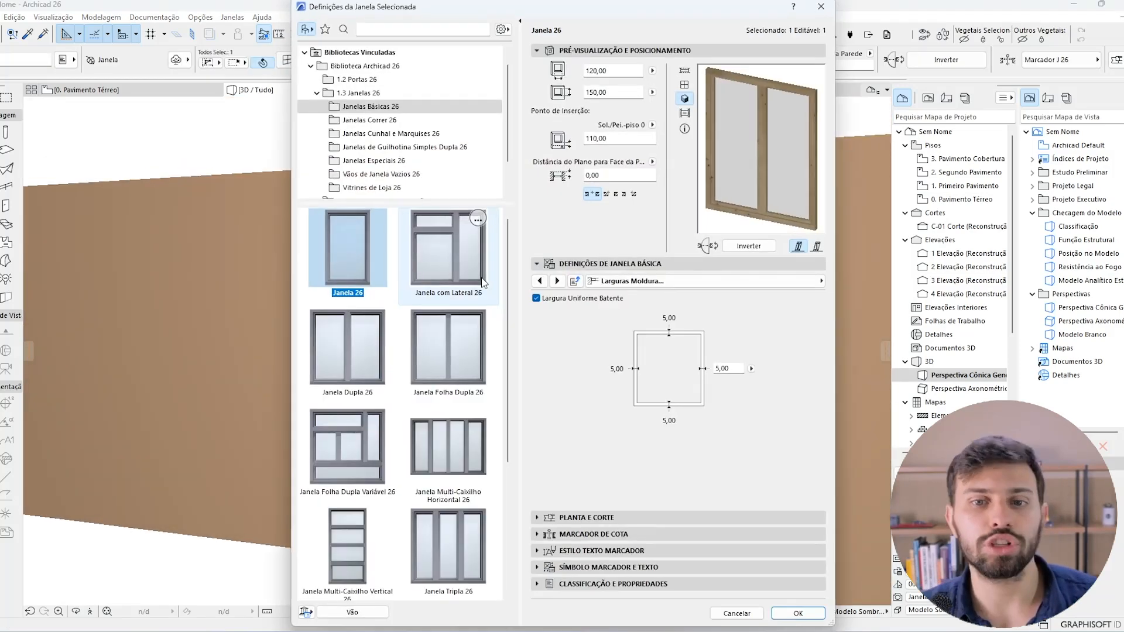
click(673, 279)
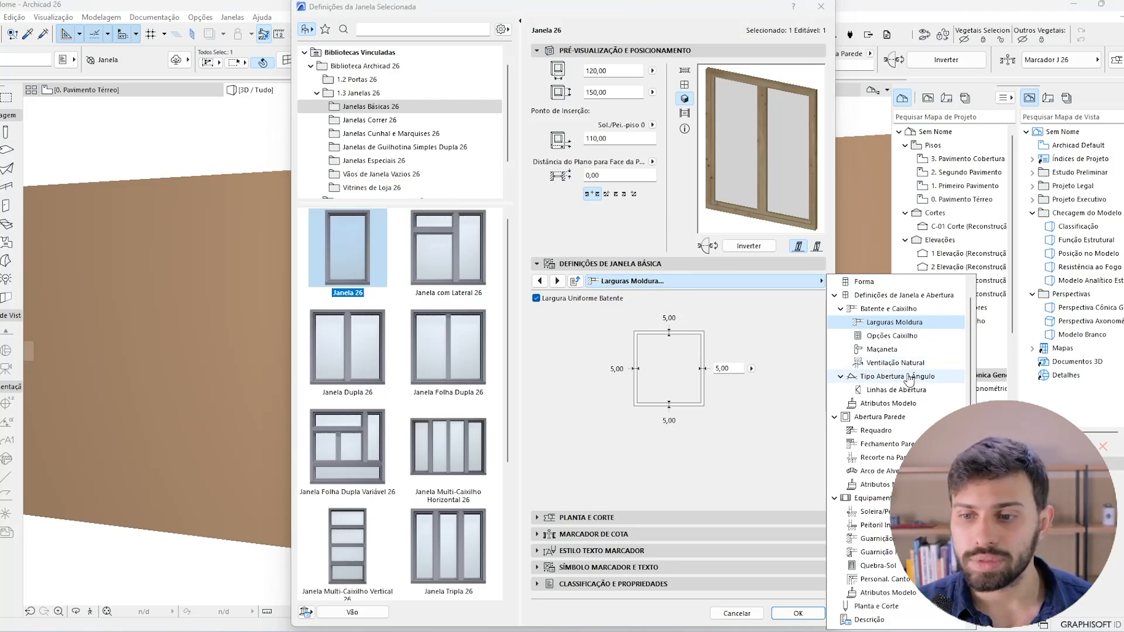
click(850, 337)
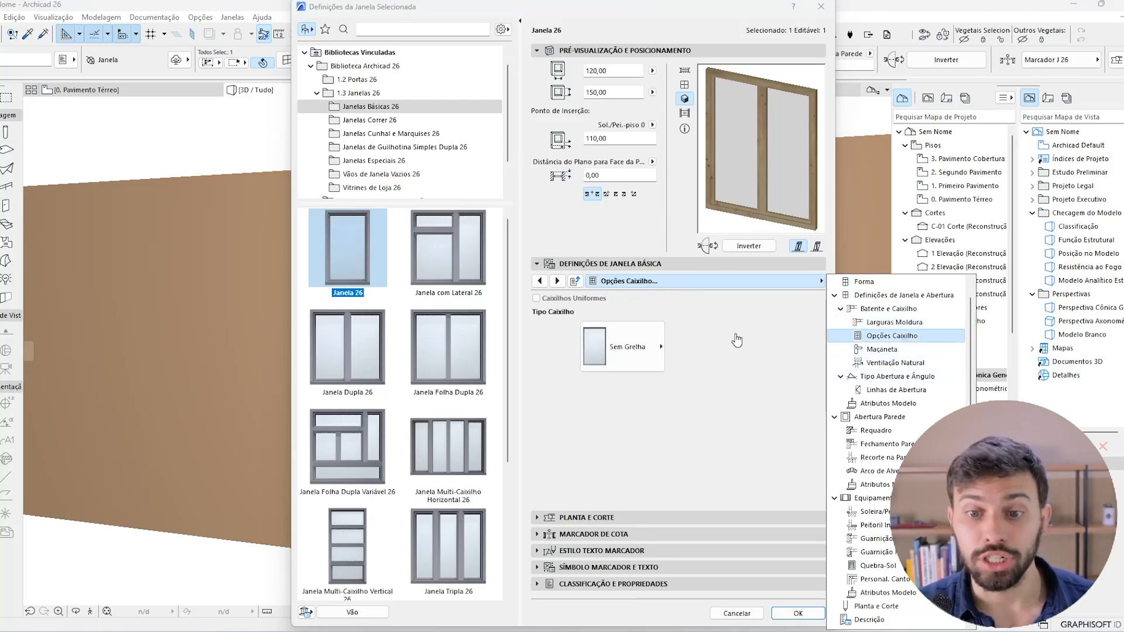
click(636, 340)
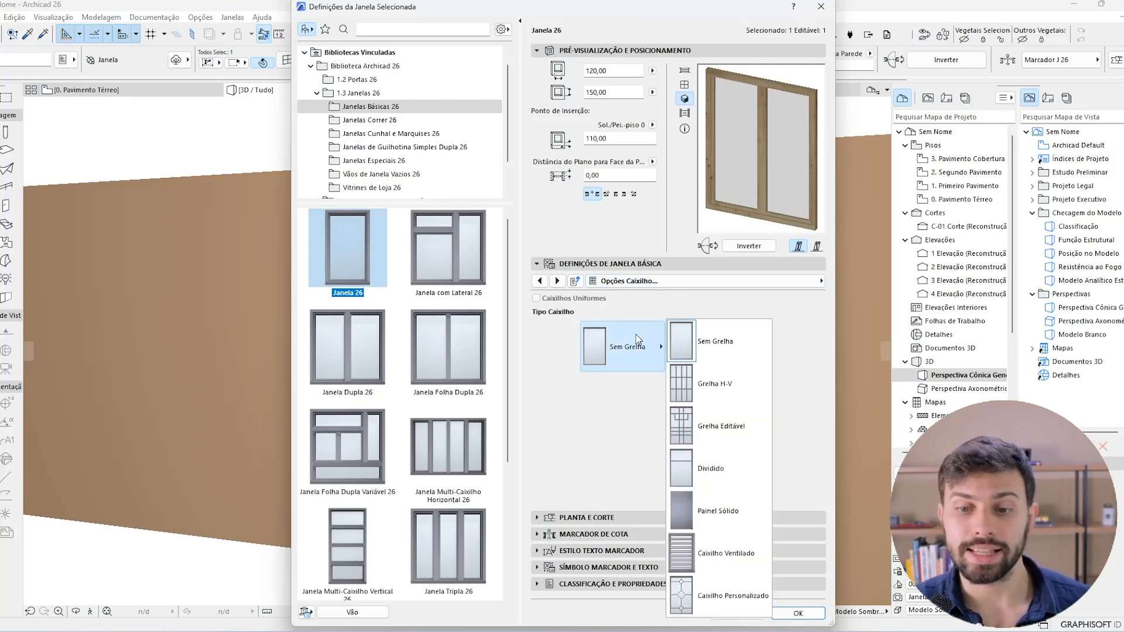
click(717, 595)
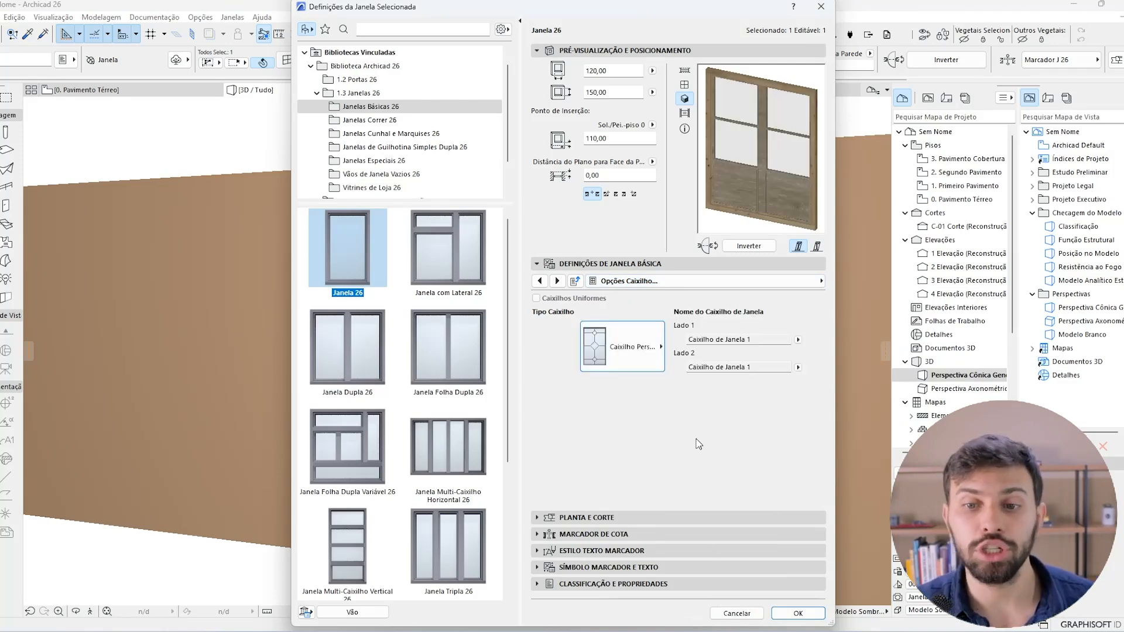
click(798, 340)
click(843, 342)
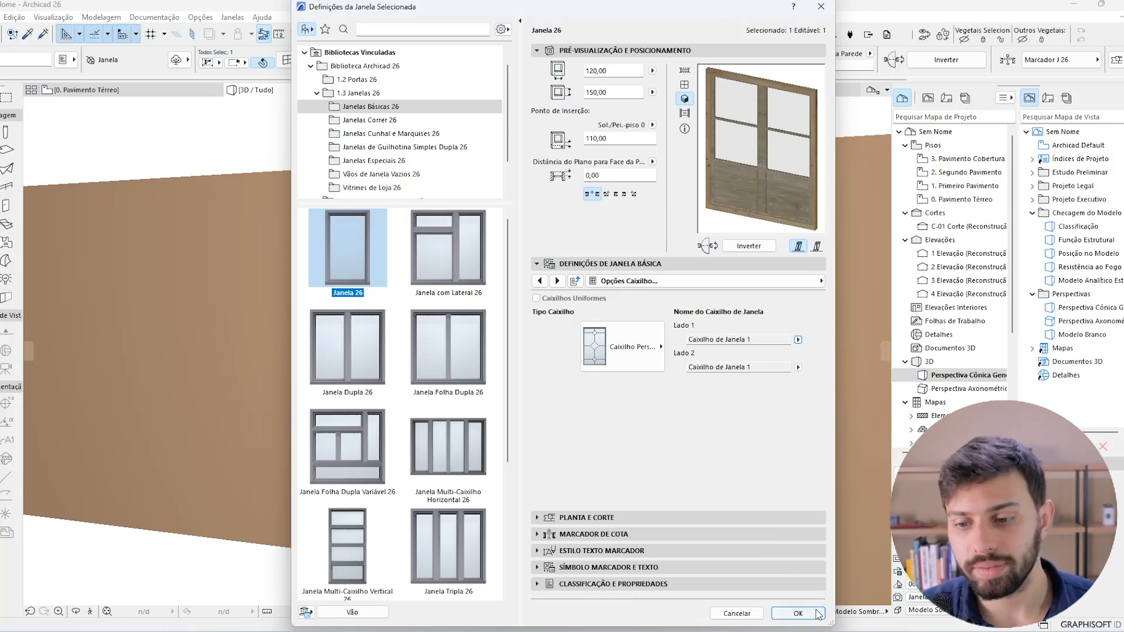
click(798, 613)
key(Escape)
Examine the custom sash inserted in both leaves of the wall window from several angles.
scroll(505, 359, up, 3)
scroll(502, 356, up, 3)
shift+middle_drag(544, 388, 601, 386)
scroll(601, 384, down, 3)
scroll(594, 322, up, 3)
shift+middle_drag(595, 321, 372, 454)
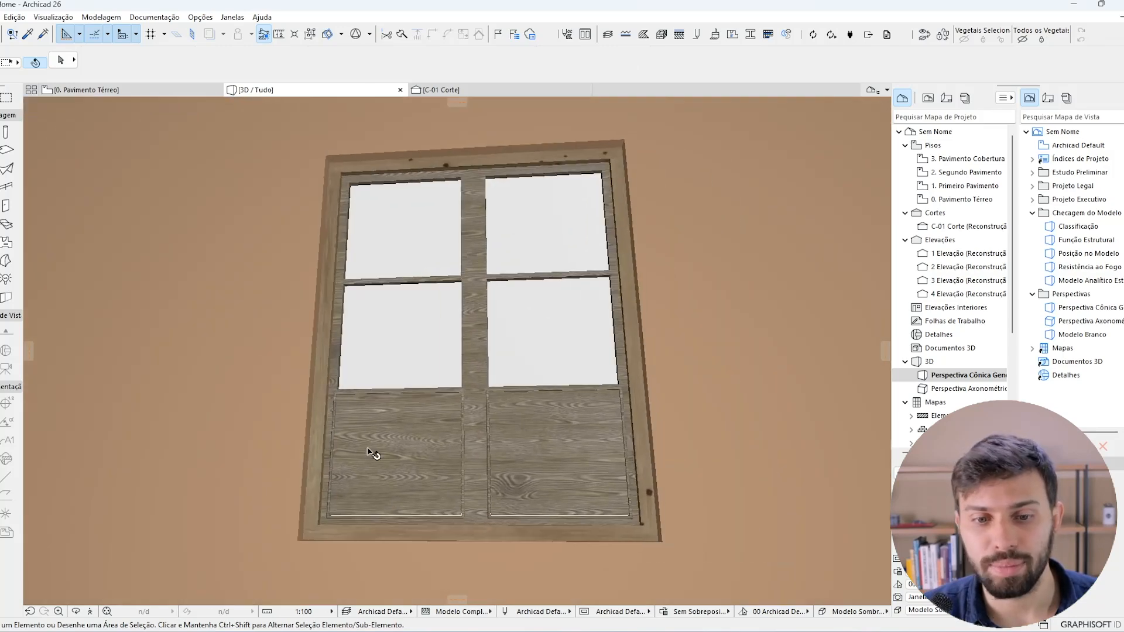
shift+middle_drag(624, 452, 477, 409)
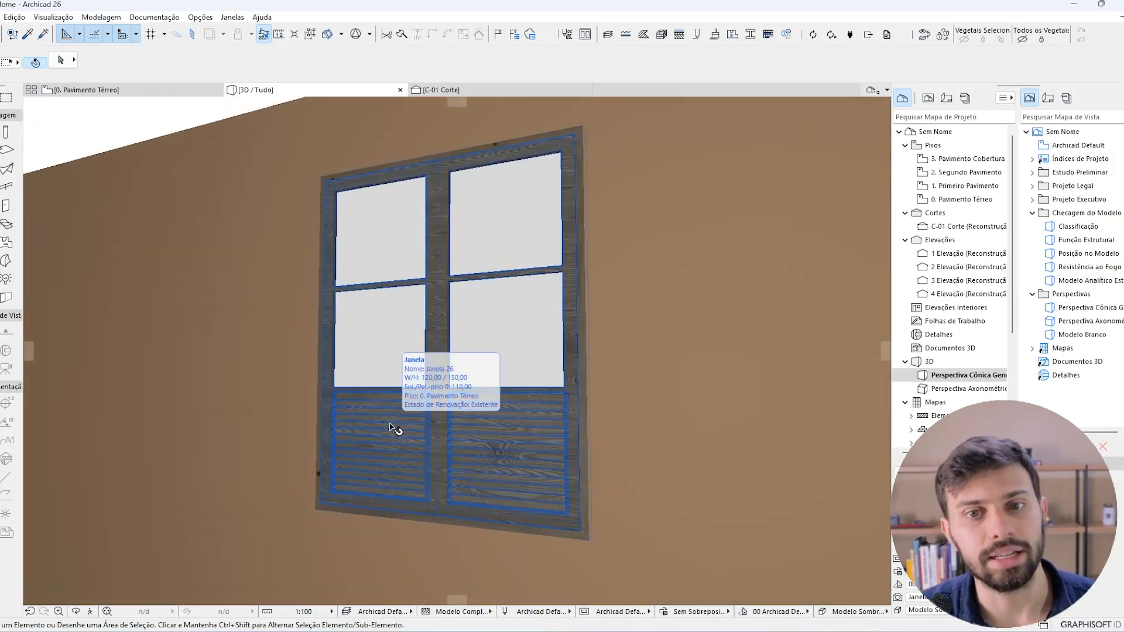
Resize the wall window to a width of 100 and a height of 250.
click(543, 373)
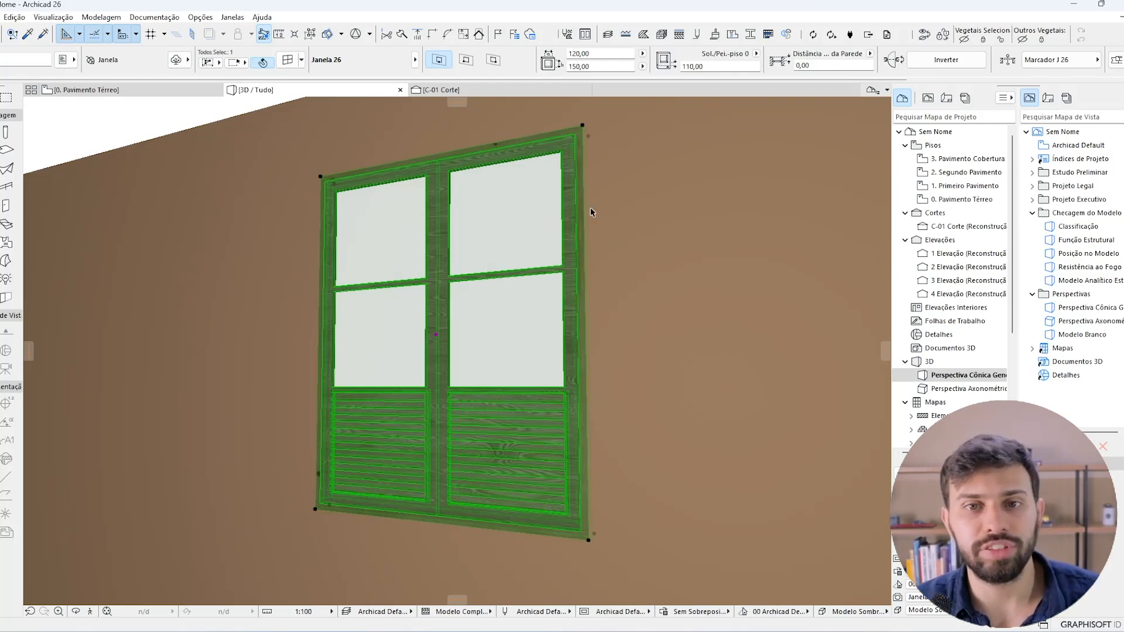
click(596, 53)
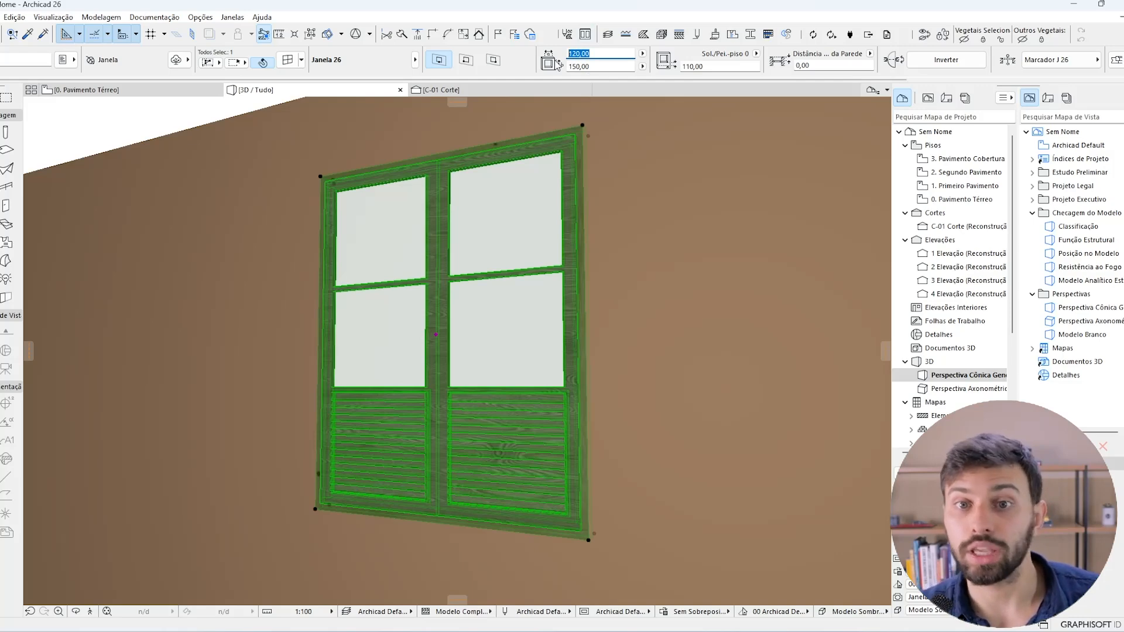
text(100)
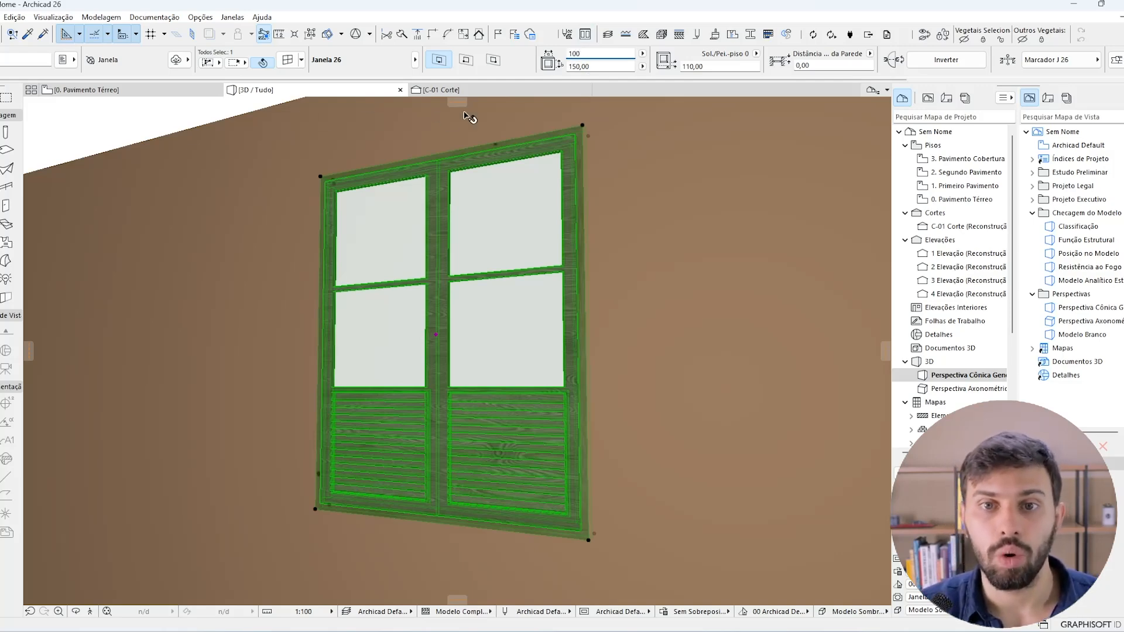
key(Tab)
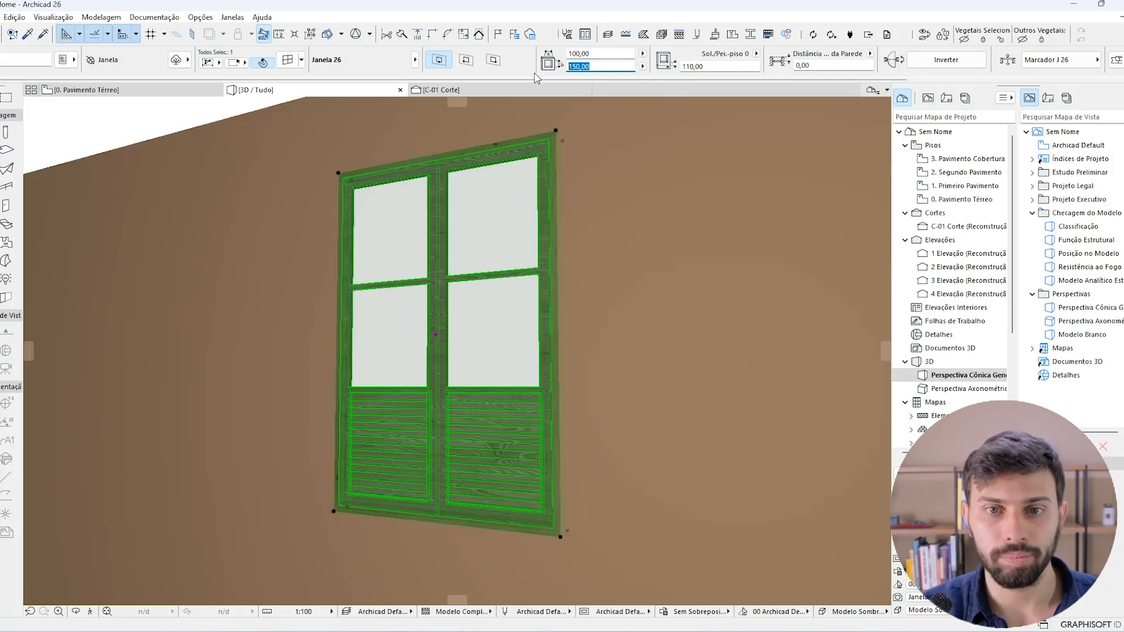
click(594, 53)
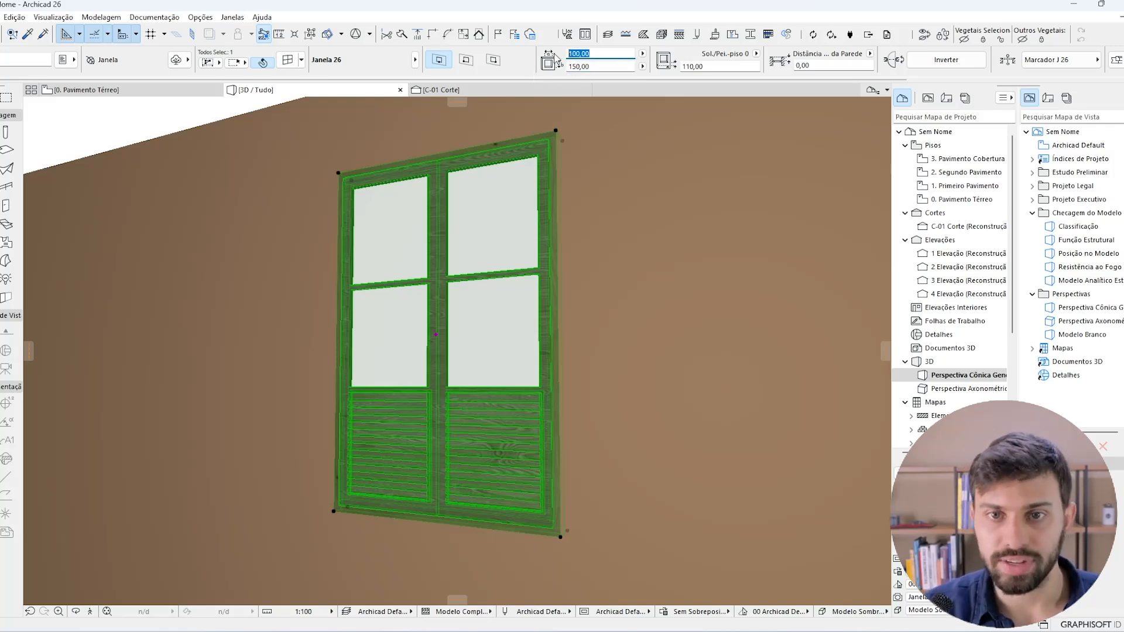
key(Tab)
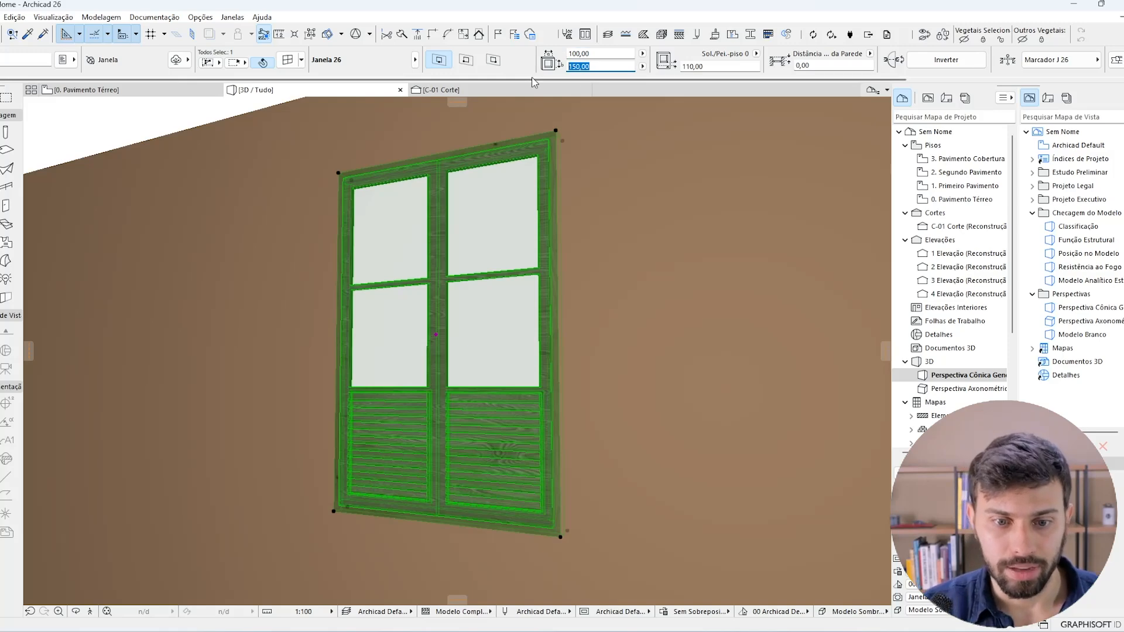
text(250)
key(Return)
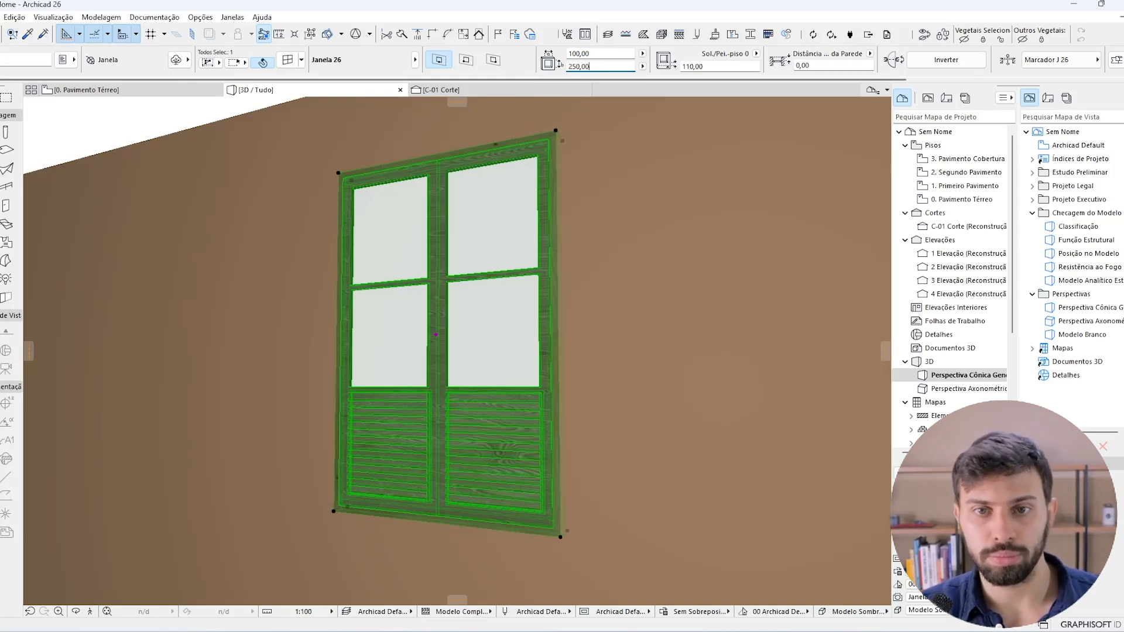
key(Escape)
Examine how the custom sash adapts to the resized window, looking closely at the glazing bars and the lower slatted panel.
scroll(534, 299, down, 3)
shift+middle_drag(529, 275, 565, 364)
click(539, 357)
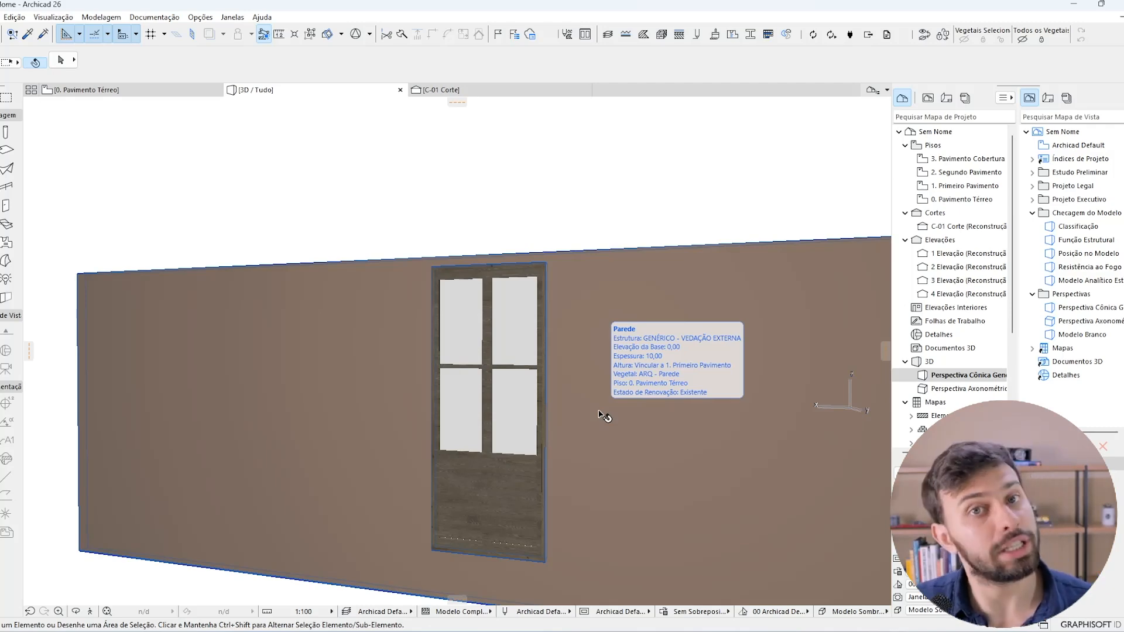
scroll(529, 465, up, 6)
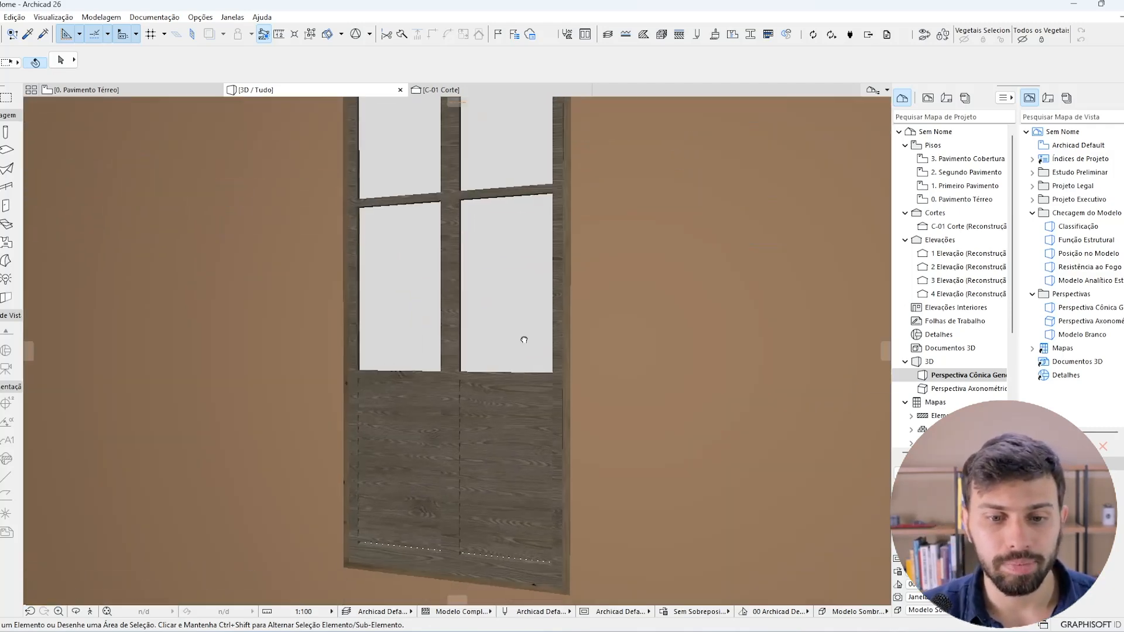
scroll(486, 417, up, 2)
shift+middle_drag(527, 489, 417, 455)
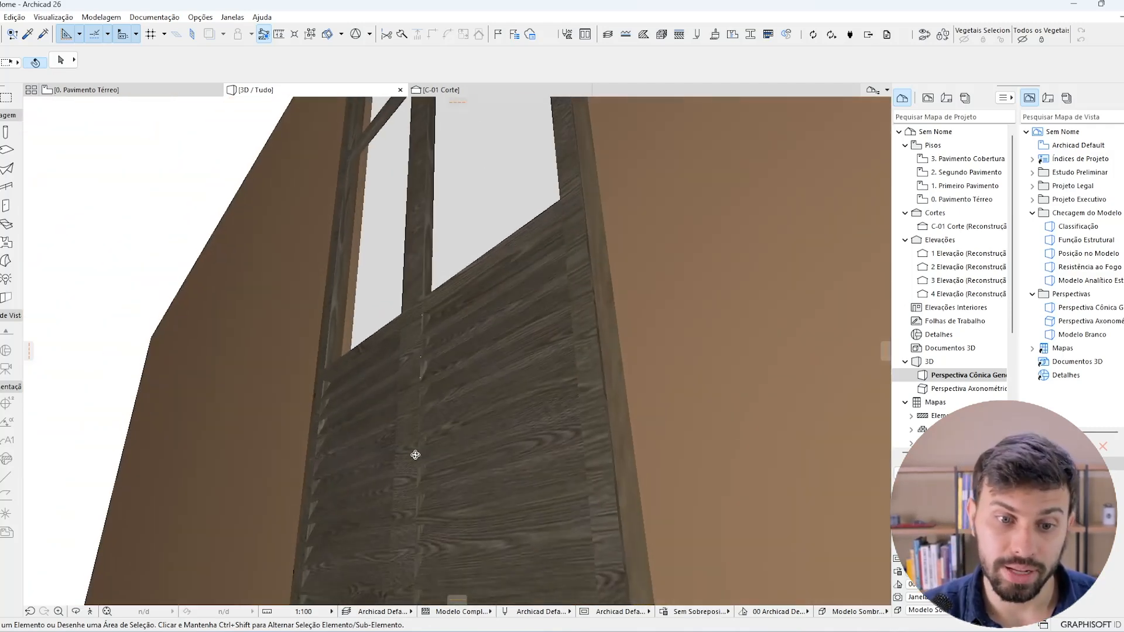
click(391, 463)
drag(241, 349, 298, 409)
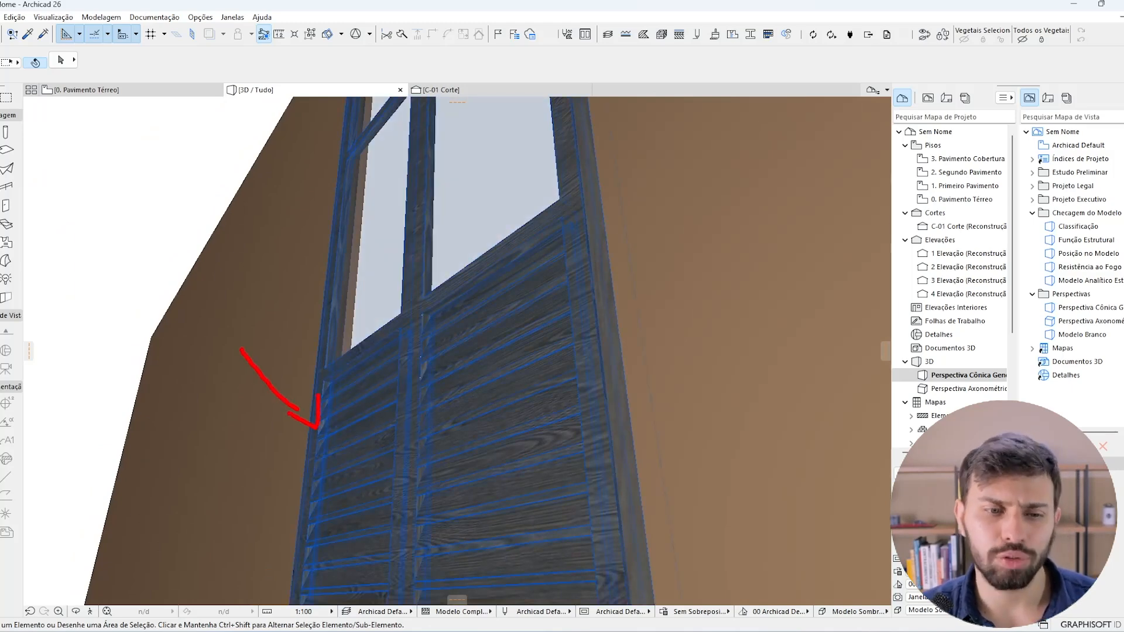
mouse_move(264, 218)
mouse_down()
mouse_move(305, 162)
mouse_move(342, 156)
mouse_up()
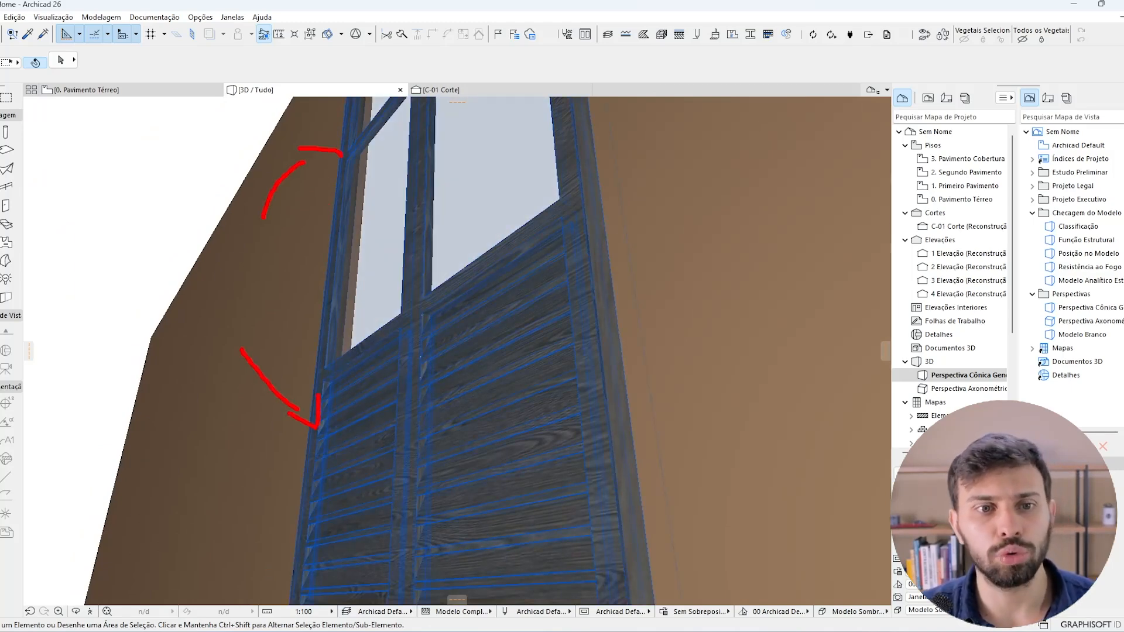
scroll(439, 251, down, 10)
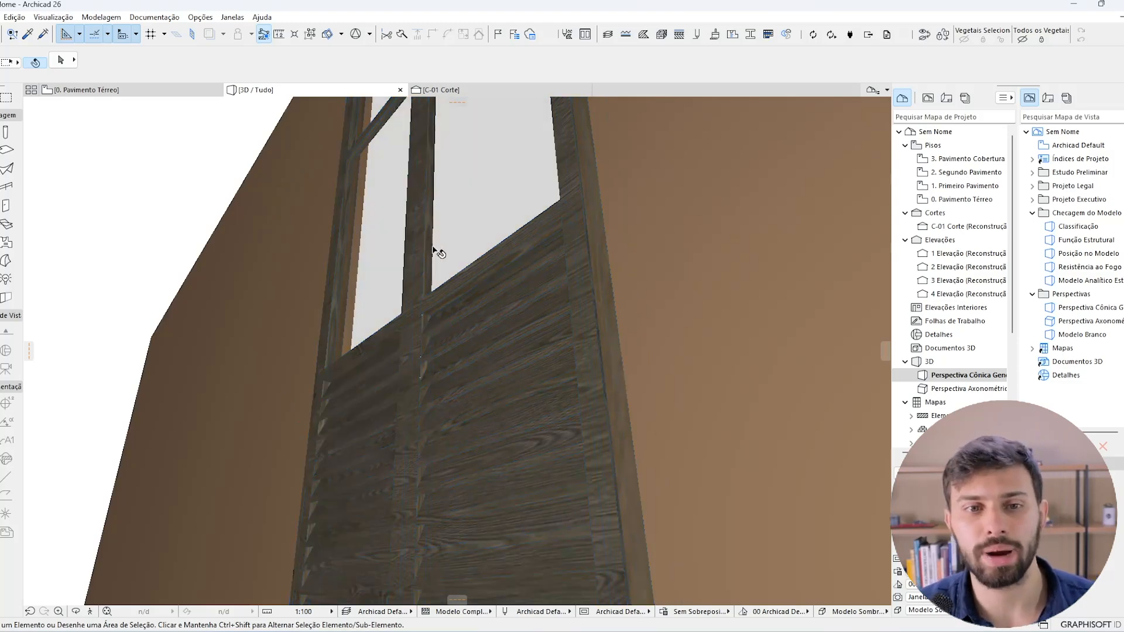
Enable uniform surfaces for the double-leaf wall window and set its frame surface to Pintura - Cinza Claro.
shift+middle_drag(465, 235, 568, 331)
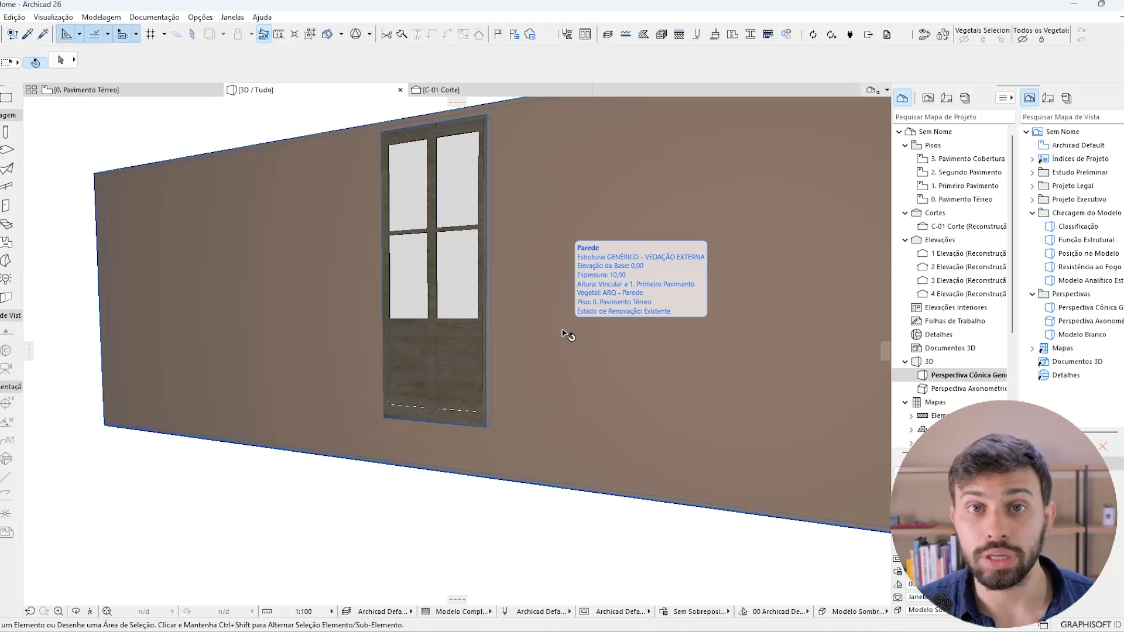
click(414, 263)
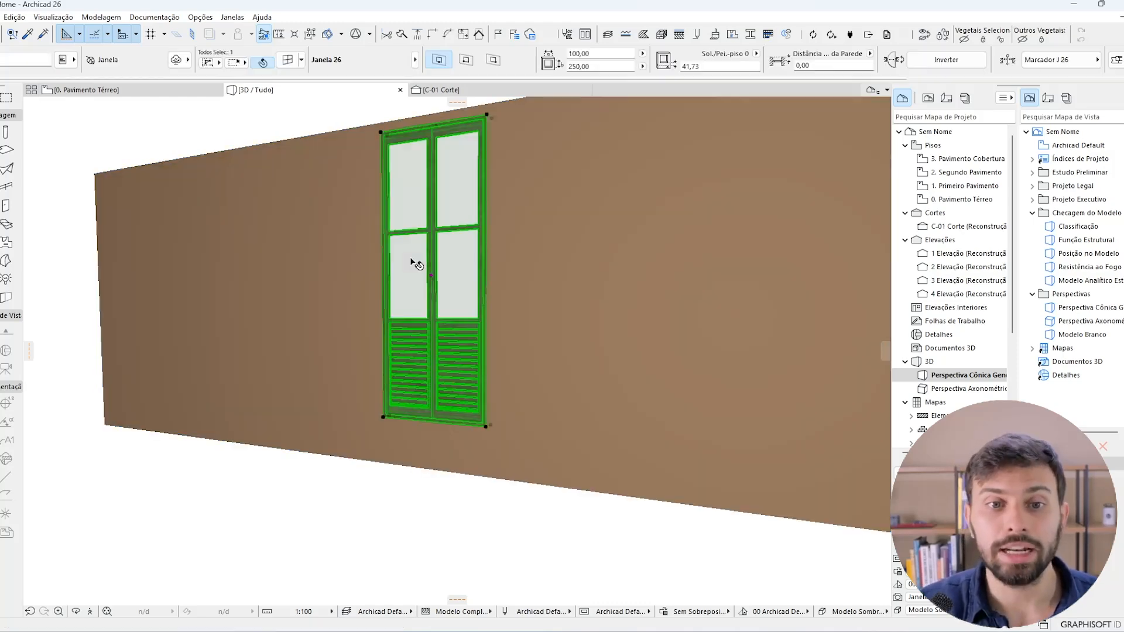
double_click(414, 263)
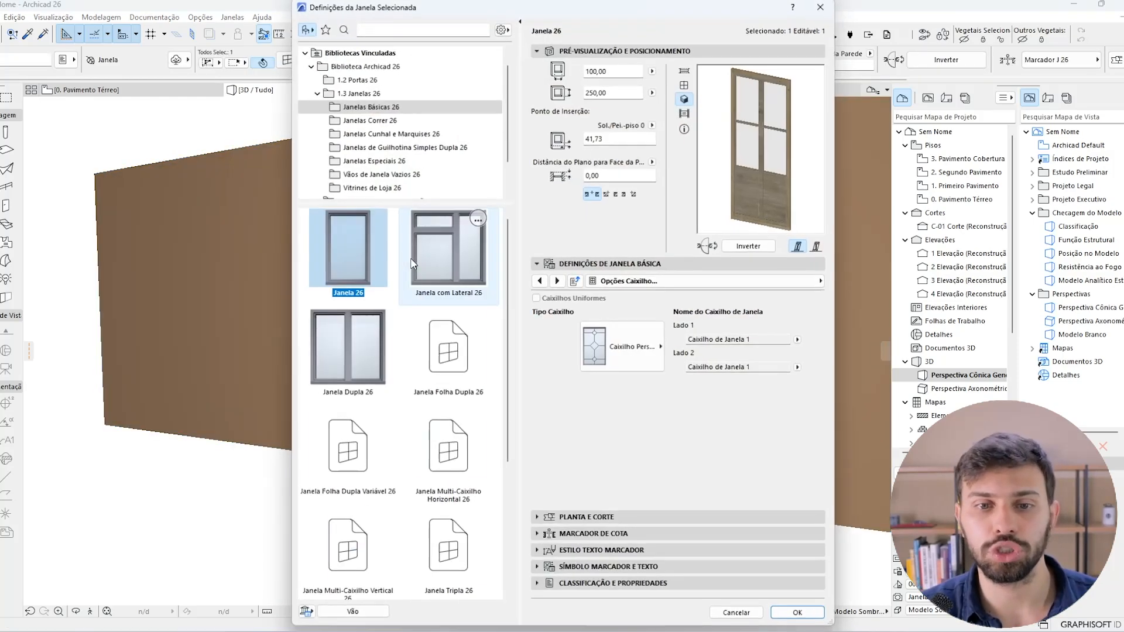
click(644, 282)
click(888, 403)
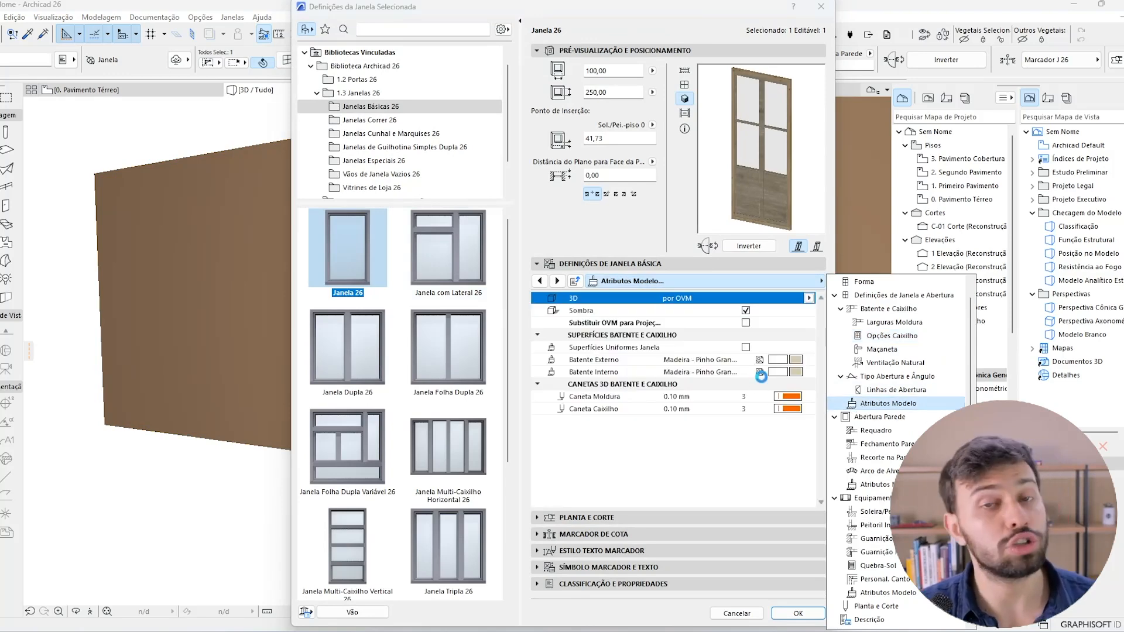
click(746, 349)
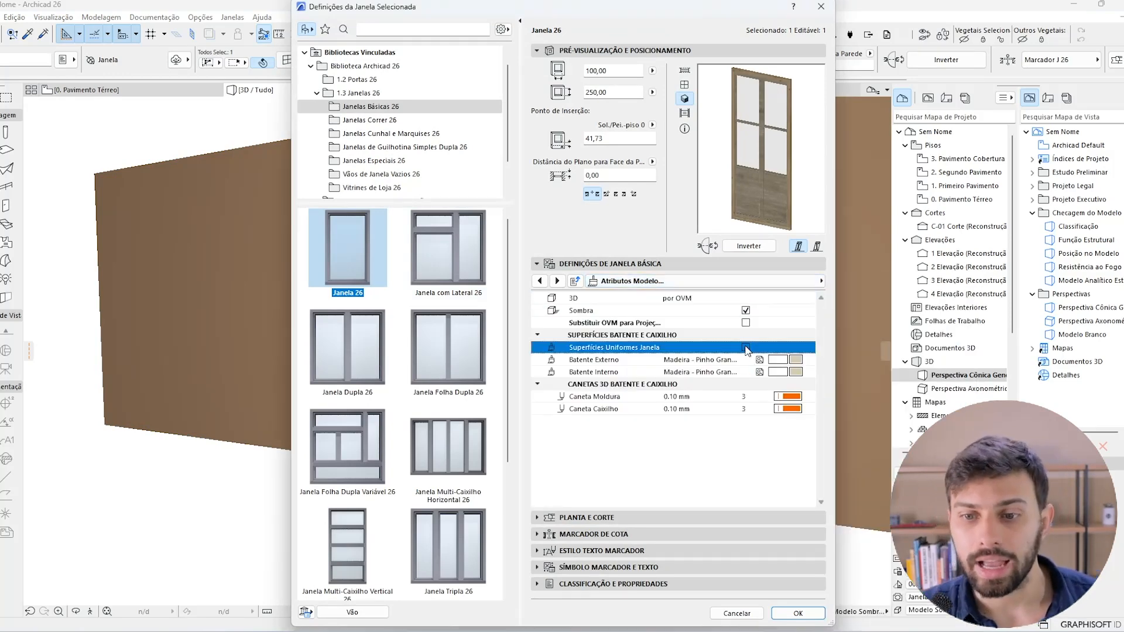
click(800, 359)
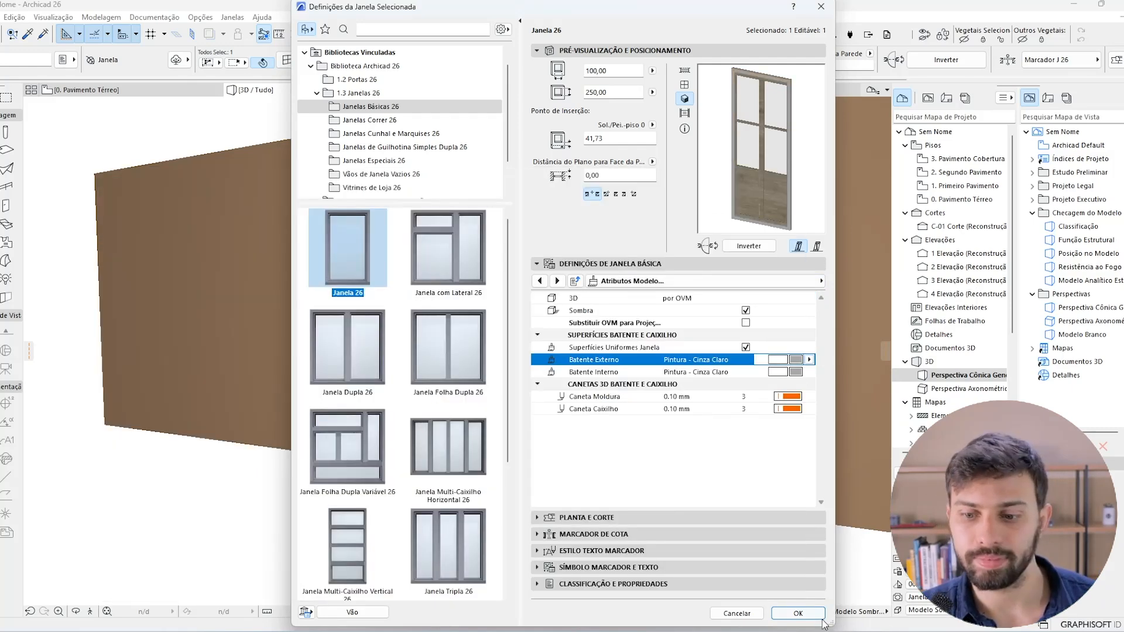
click(798, 613)
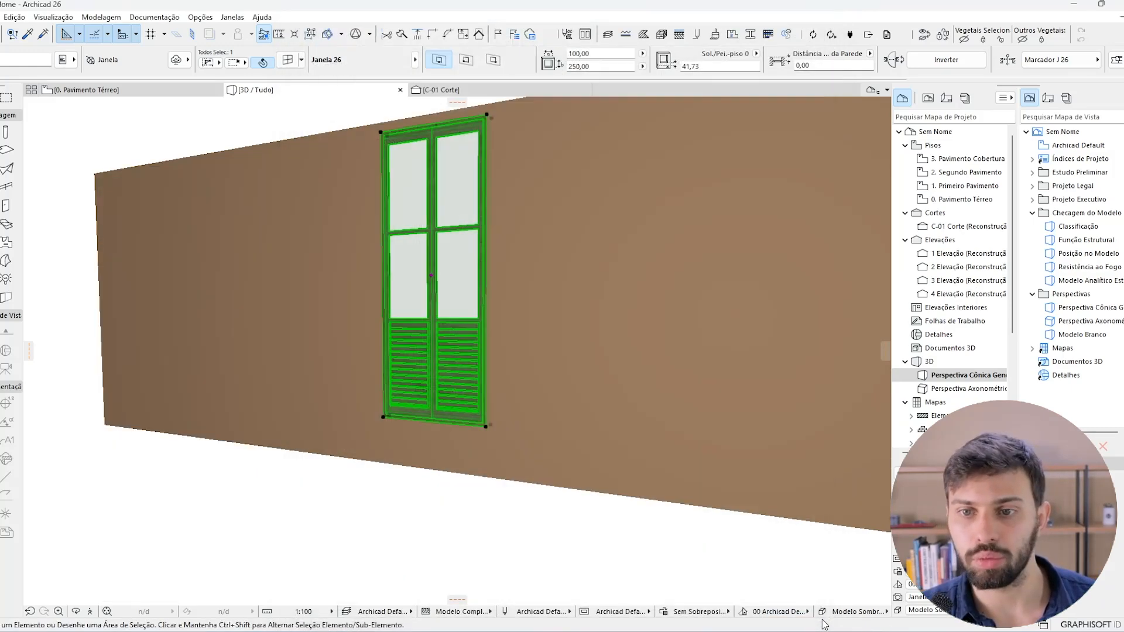
key(Escape)
scroll(462, 197, up, 6)
drag(449, 298, 582, 279)
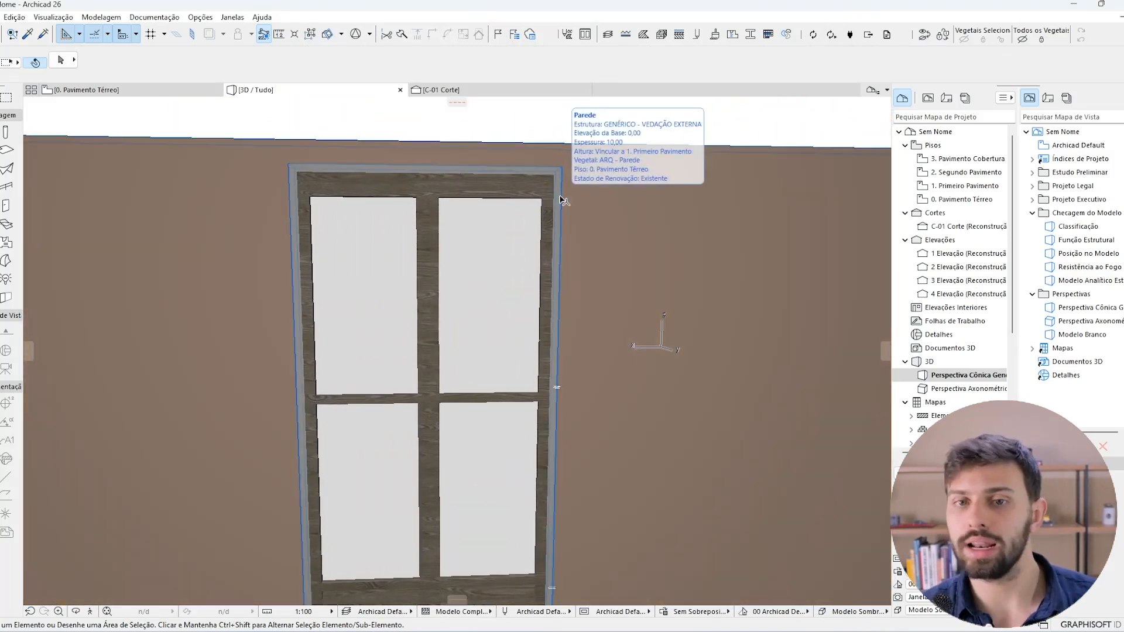
scroll(502, 267, down, 6)
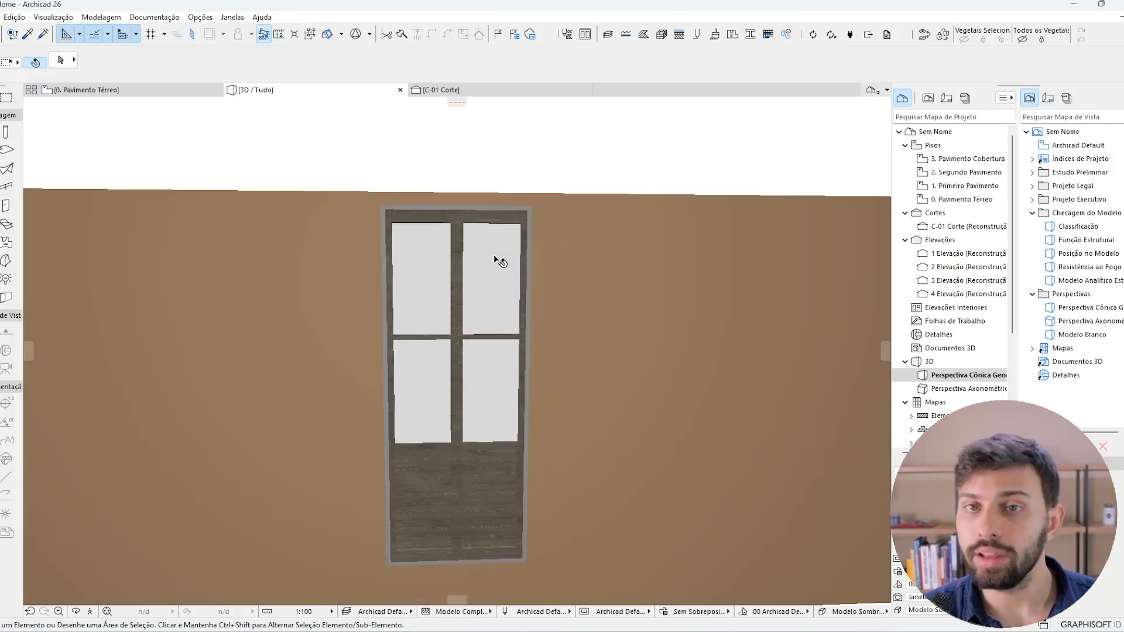
Select the wooden elements of the flat sash model, excluding both glass panes, and set the morph's surface override to Pintura - Cinza Claro.
drag(500, 262, 462, 331)
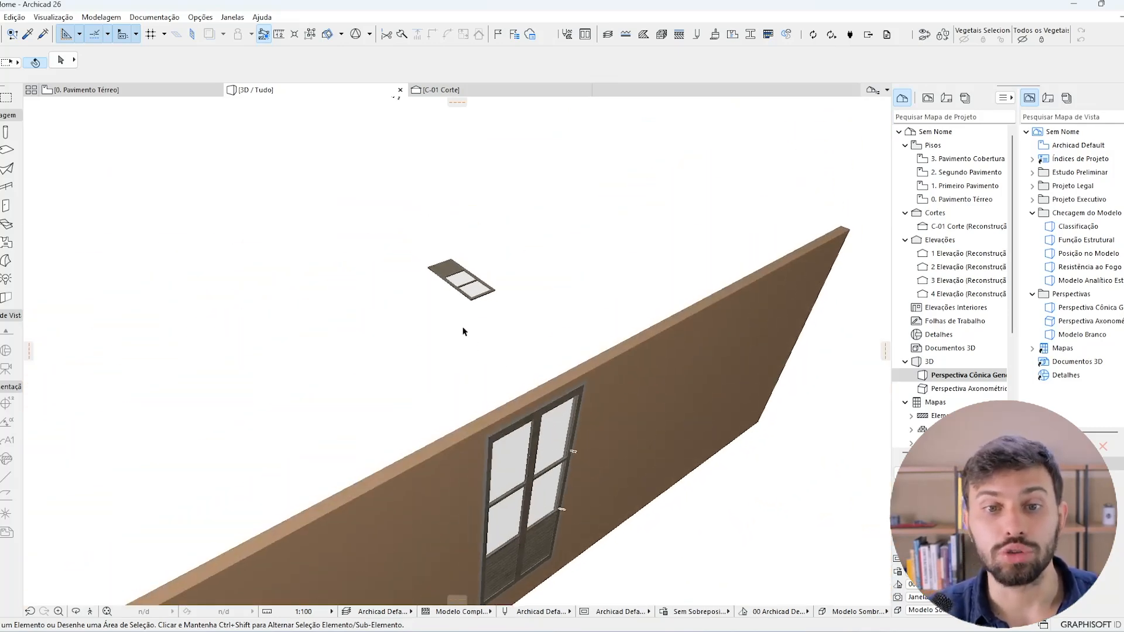
click(464, 283)
key(F5)
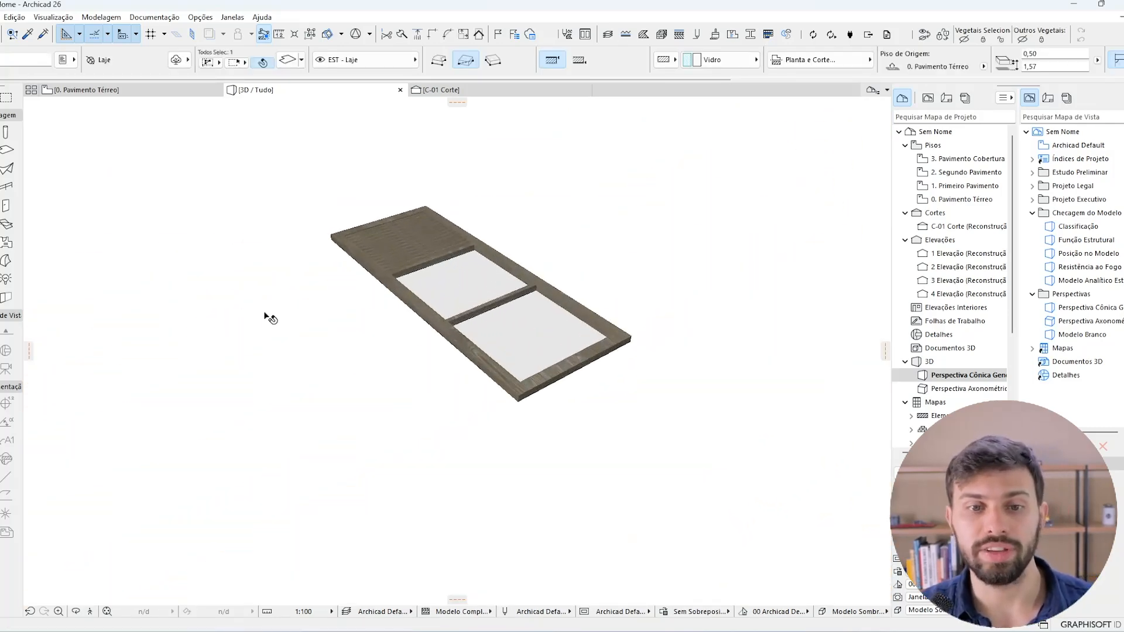
shift+middle_drag(759, 350, 803, 352)
key(Escape)
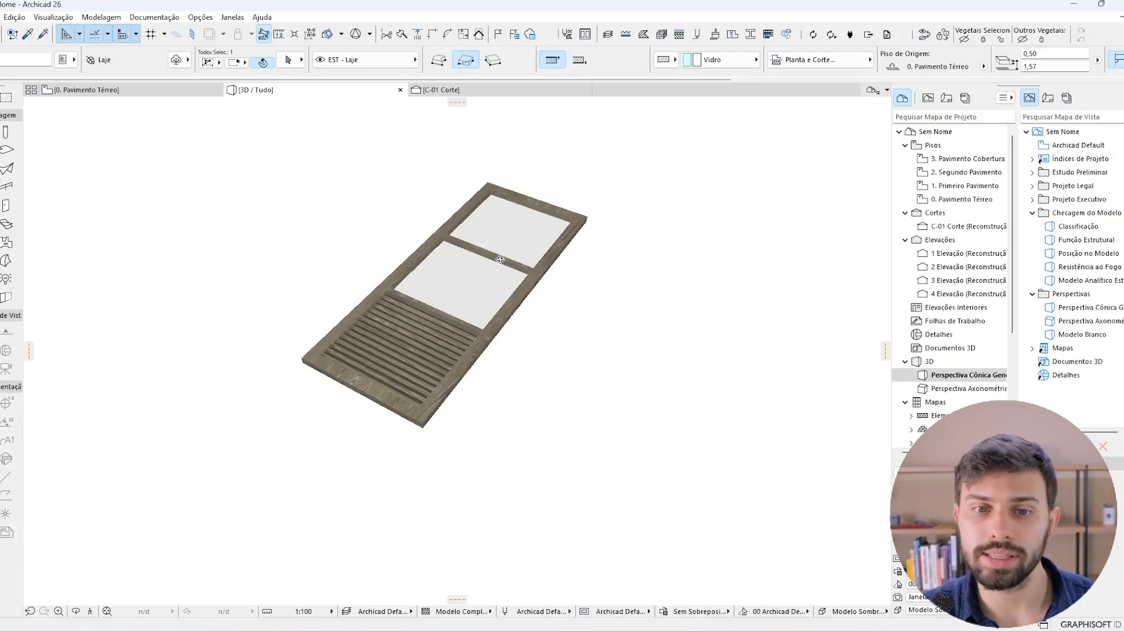
key(ctrl+a)
shift+click(535, 227)
shift+click(455, 284)
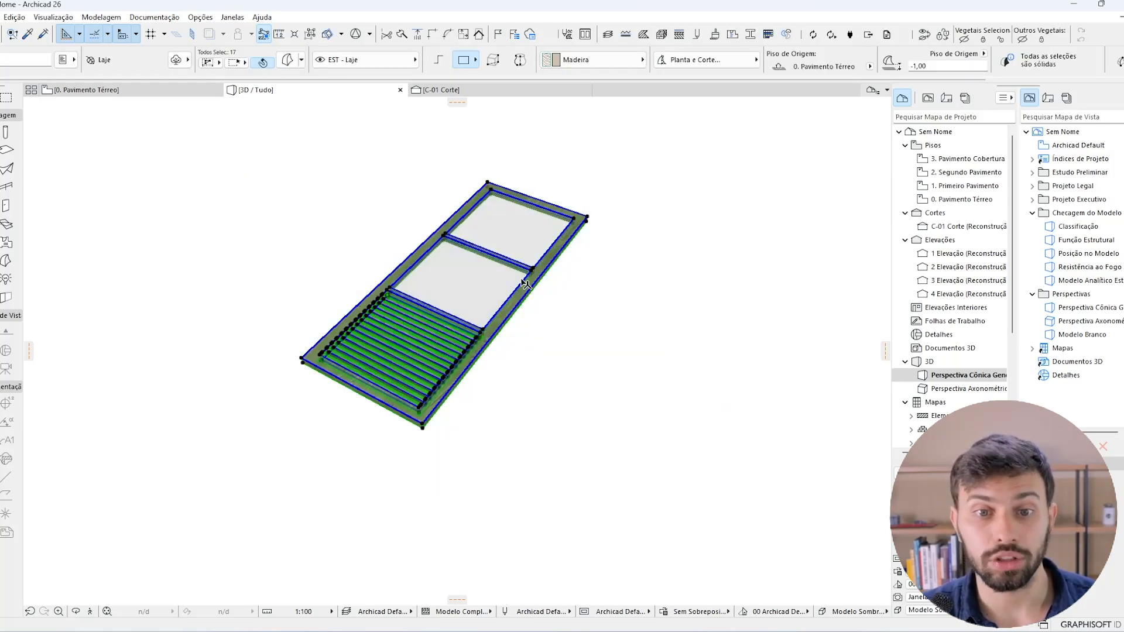
key(ctrl+t)
drag(960, 8, 425, 8)
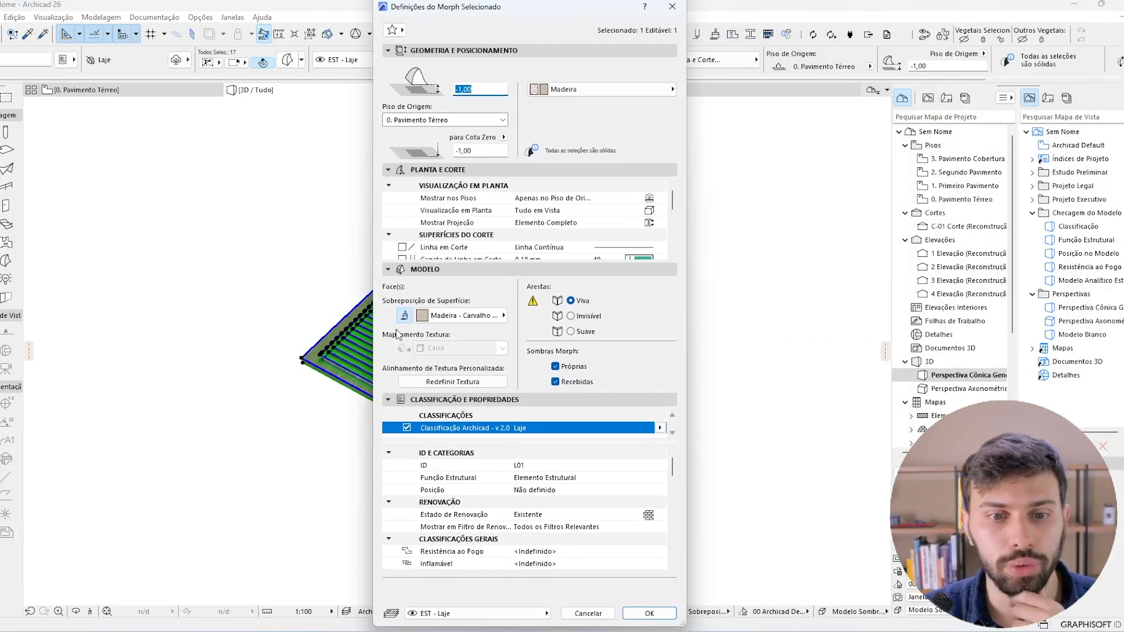
click(452, 319)
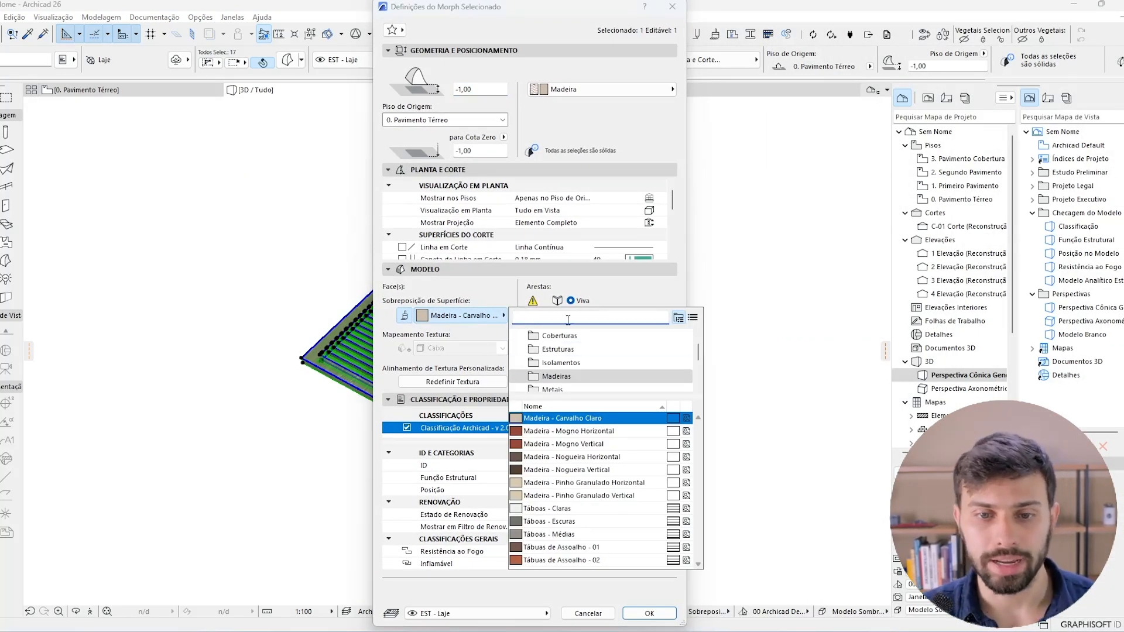
text(cinza)
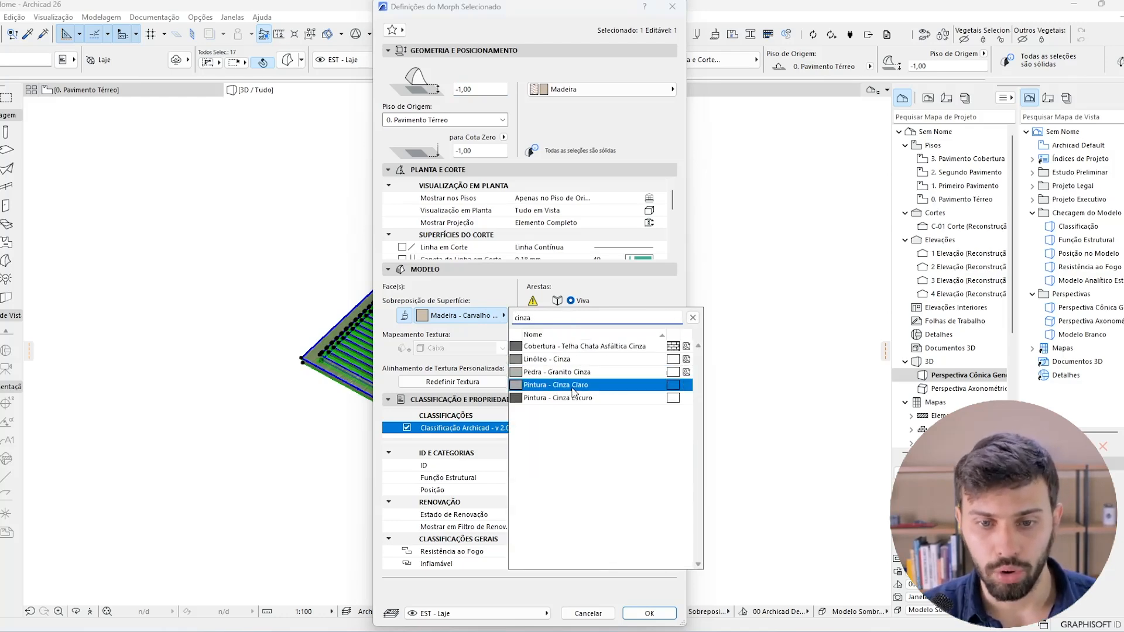
click(596, 385)
key(Return)
Override all surfaces of the sash's wooden frame slab with Pintura - Cinza Claro.
click(524, 347)
click(507, 314)
scroll(469, 298, up, 2)
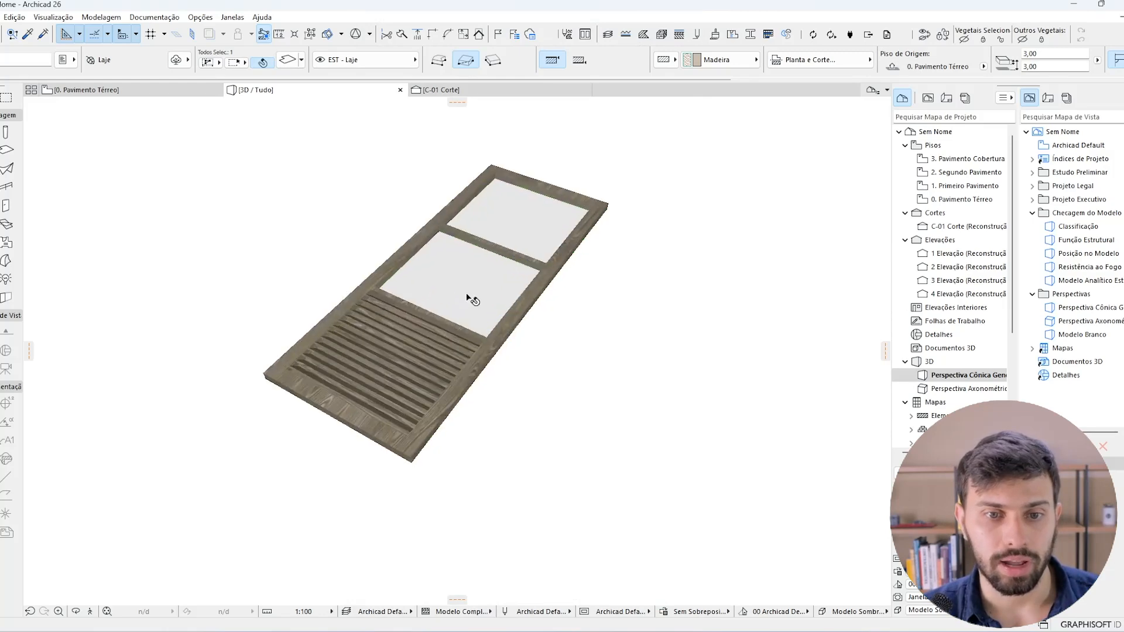
key(ctrl+t)
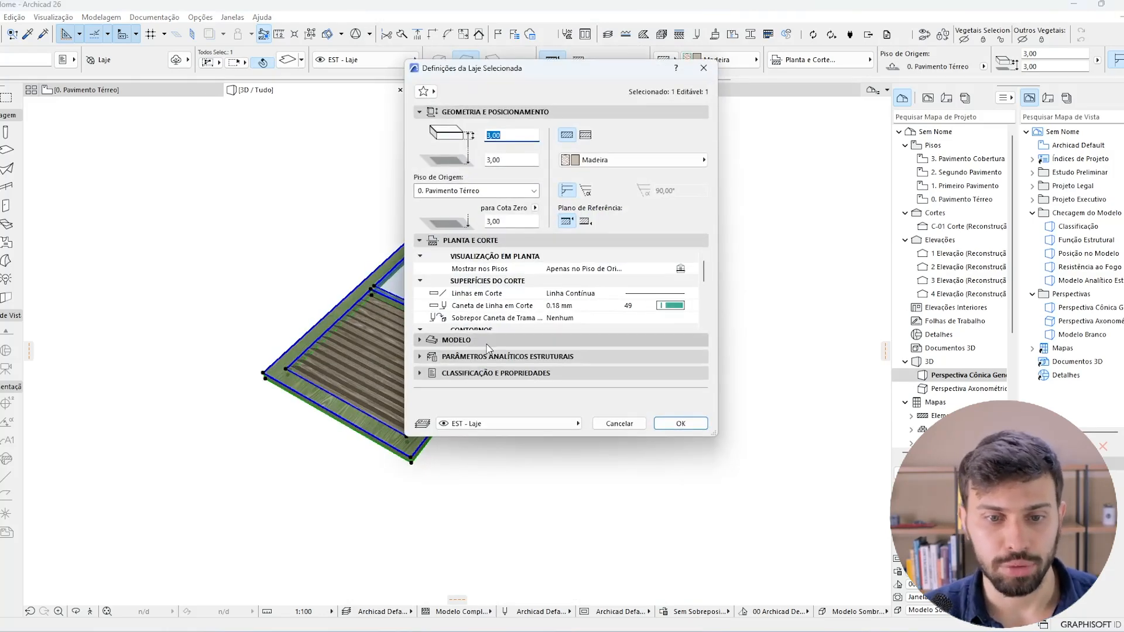
click(456, 339)
click(439, 405)
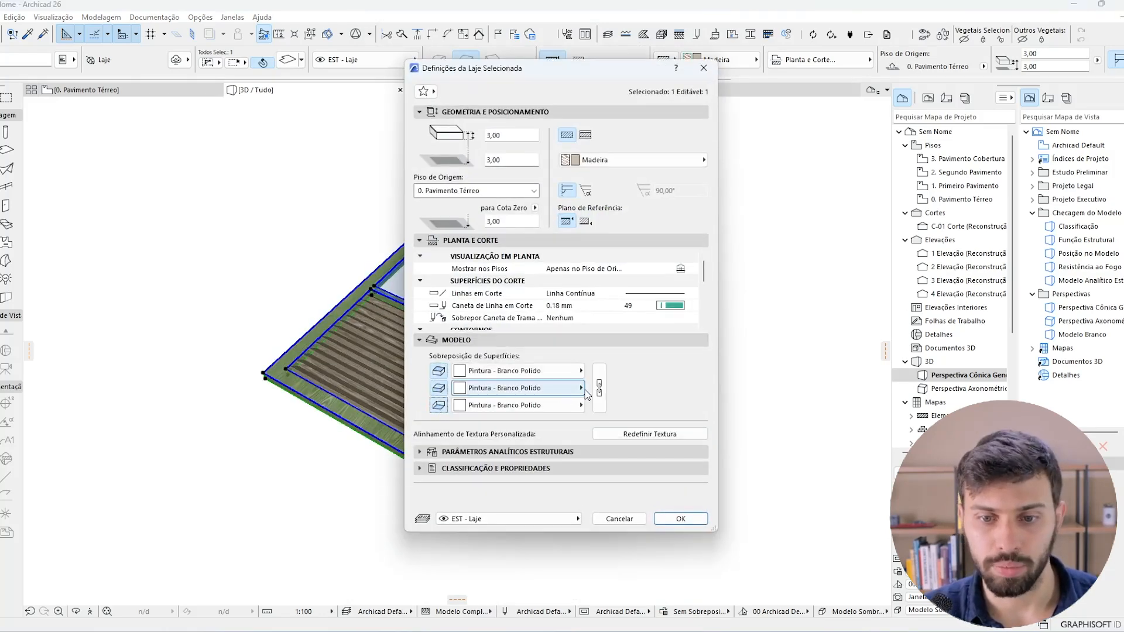
click(515, 370)
text(cinza)
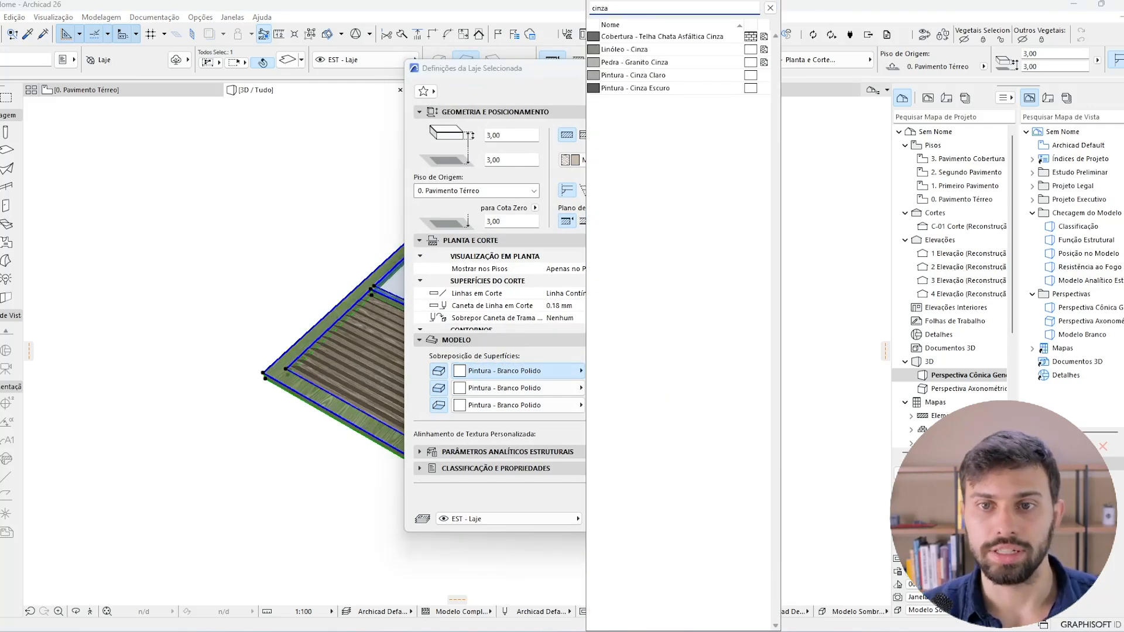
click(666, 76)
key(Return)
key(Escape)
Enclose the flat sash model in a selection area and select all the wall-built slats of its lower panel.
scroll(355, 351, up, 2)
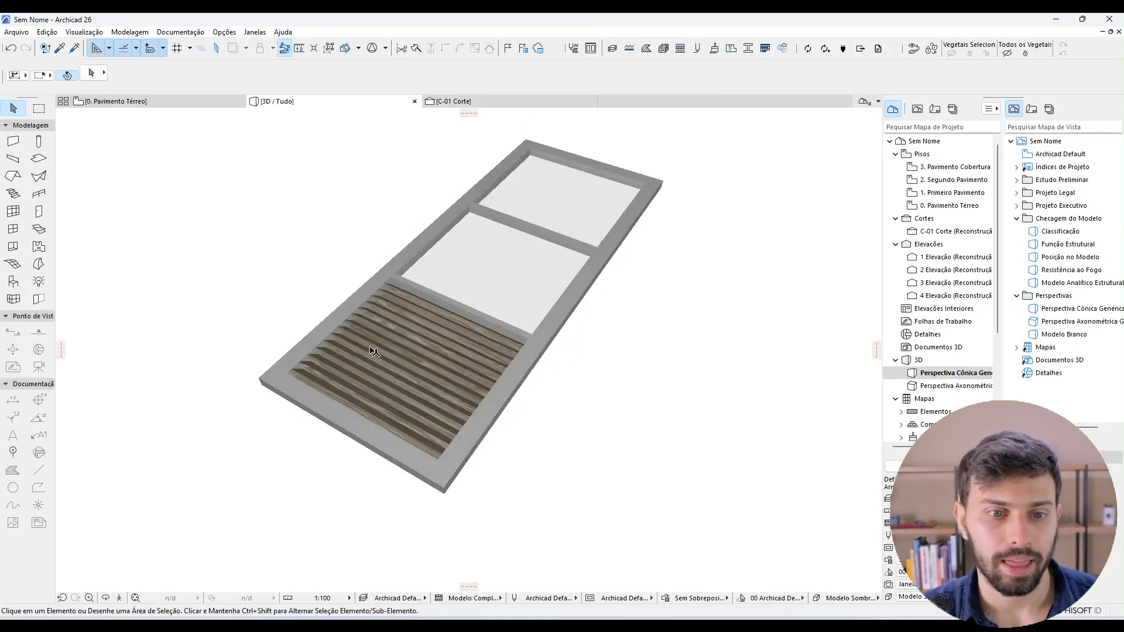
scroll(375, 351, down, 3)
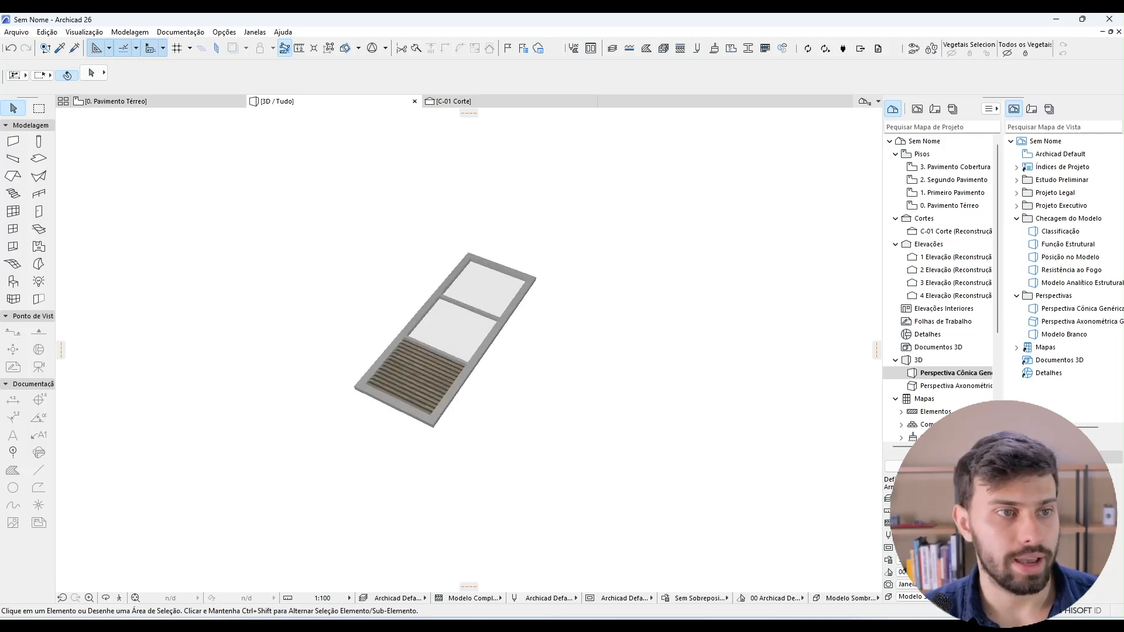
click(39, 109)
click(625, 484)
click(253, 221)
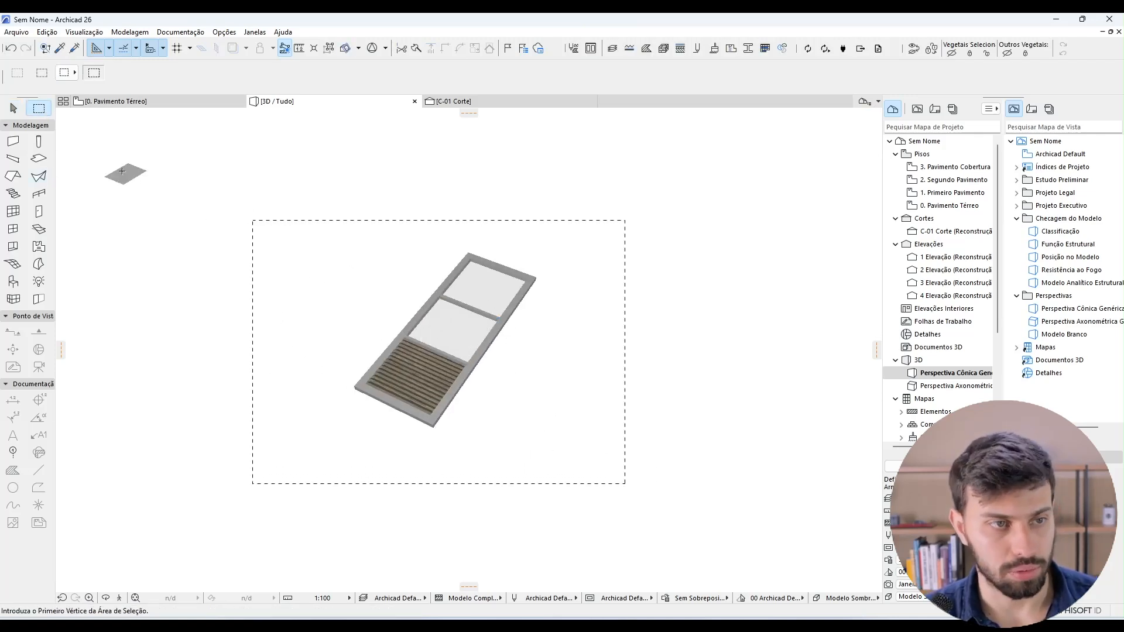
click(12, 142)
key(ctrl+a)
Override all surfaces of the selected slats with Pintura - Cinza Claro.
key(ctrl+t)
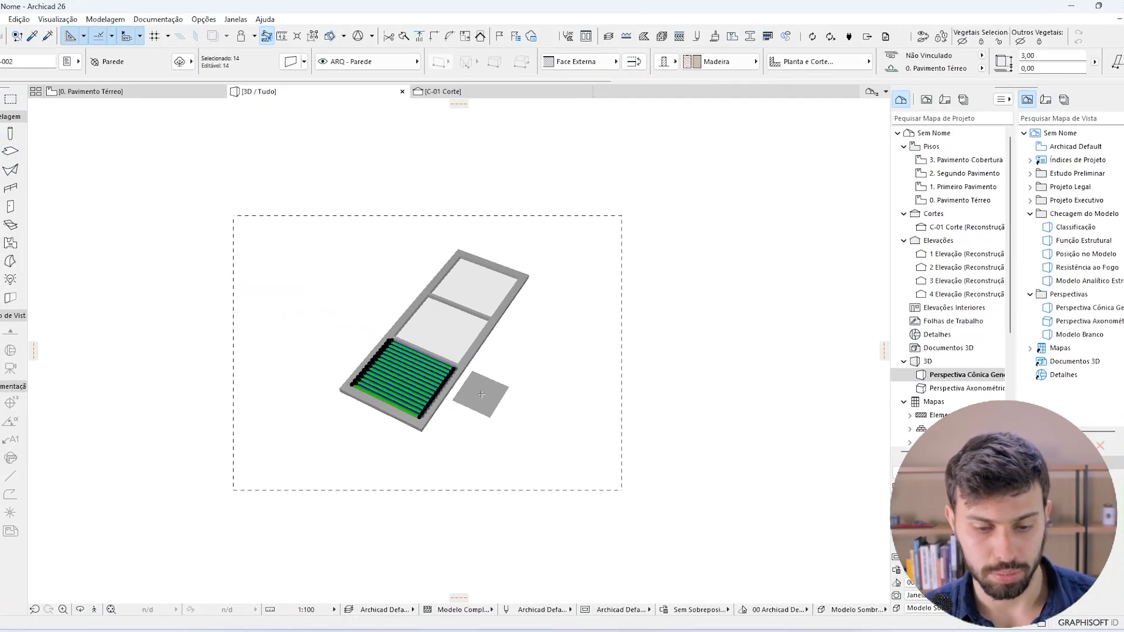
click(688, 440)
click(687, 455)
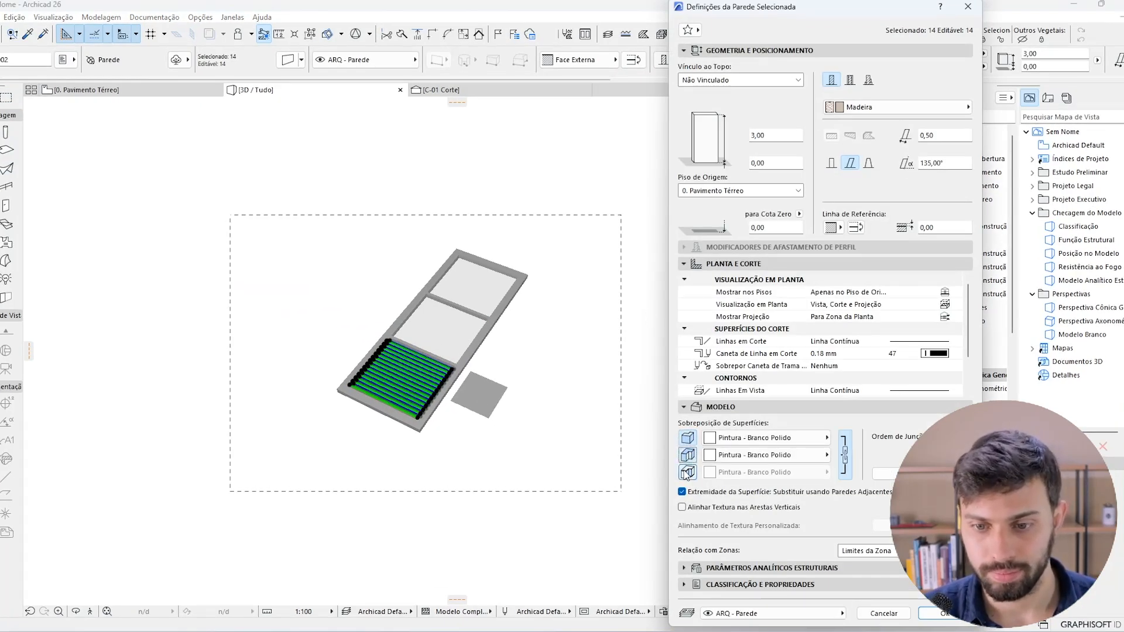
click(687, 472)
click(788, 454)
text(cinz)
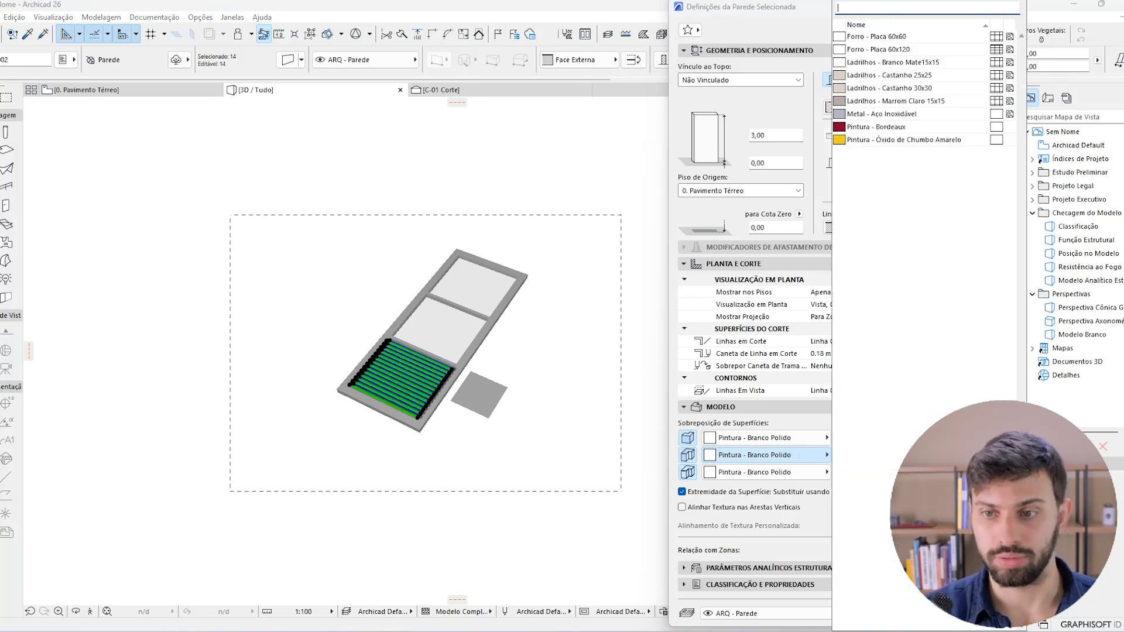
key(Down)
key(Down)
key(Down)
key(Down)
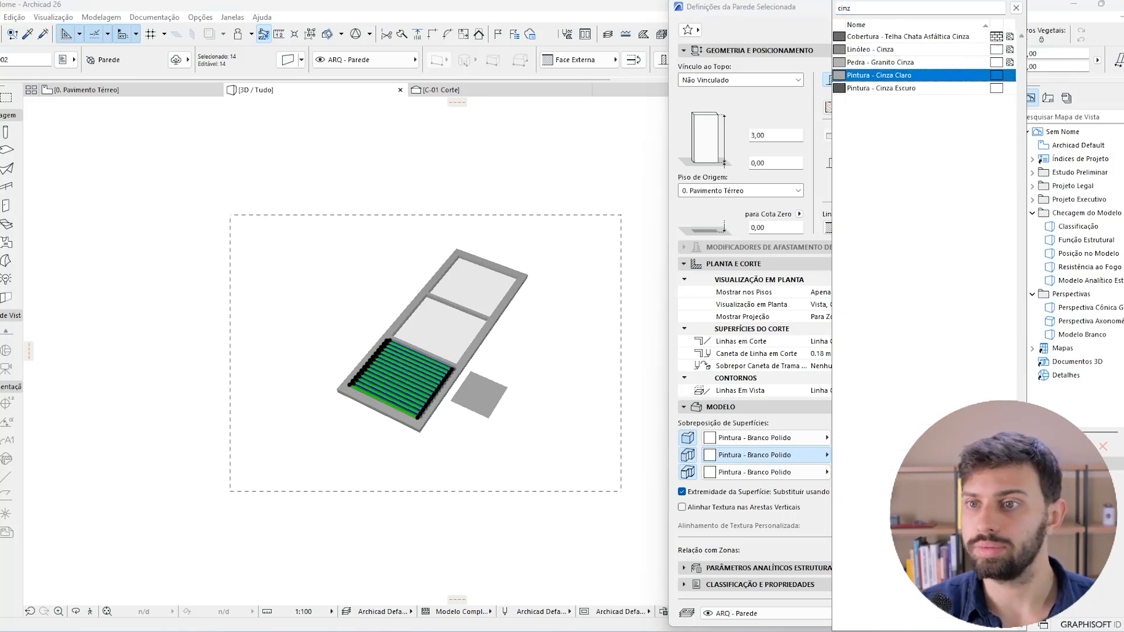
key(Return)
click(940, 613)
key(Escape)
Override all surfaces of the thin backing slab behind the sash's slats with Pintura - Cinza Claro.
shift+middle_drag(404, 398, 352, 217)
shift+click(407, 350)
key(ctrl+t)
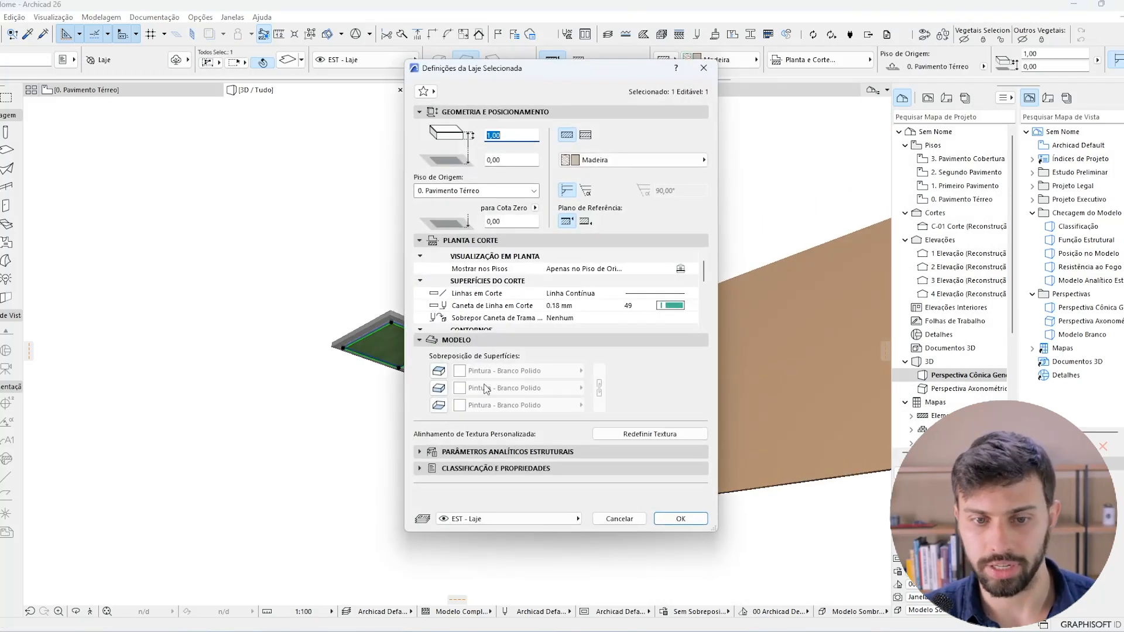
click(438, 372)
click(438, 388)
click(576, 388)
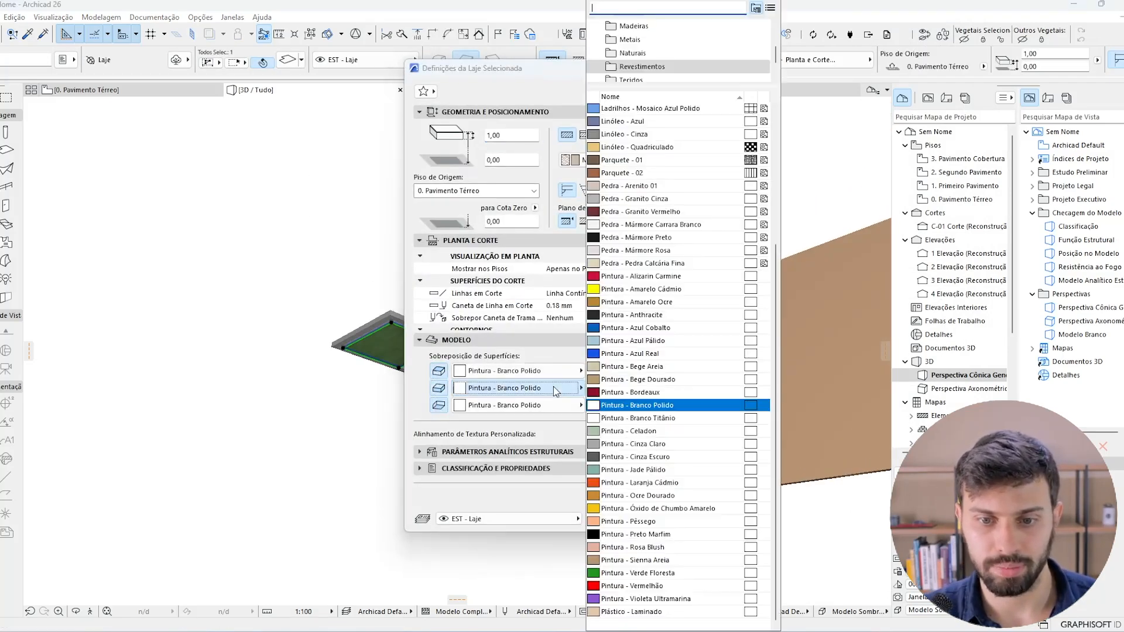
text(cinza)
key(Down)
key(Down)
key(Down)
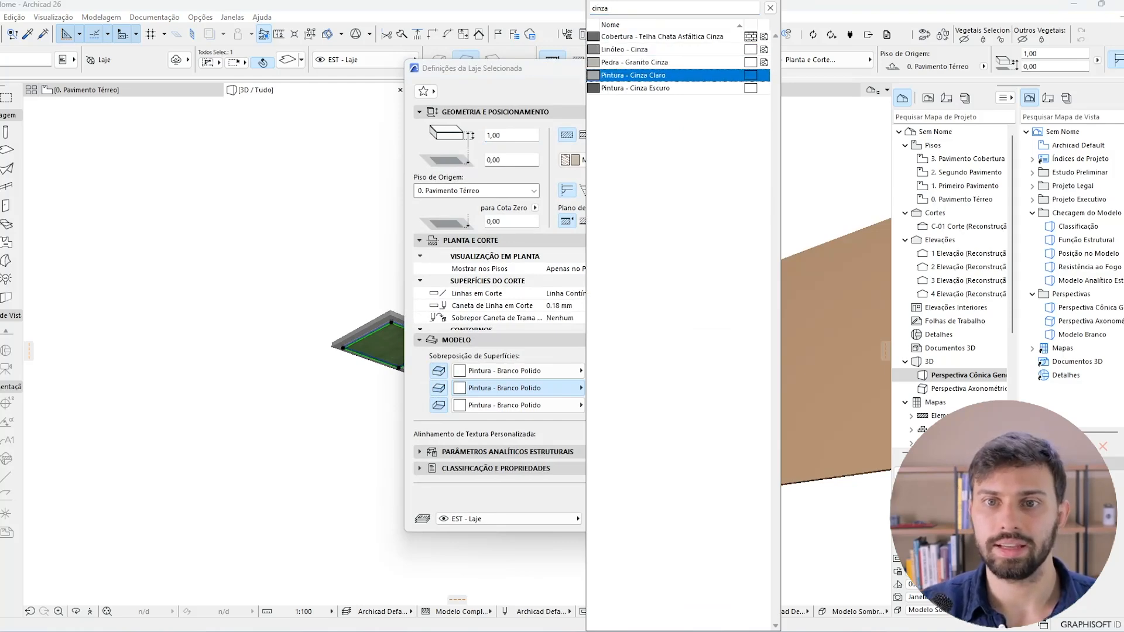
key(Return)
click(699, 522)
Select all elements of the sash model in the Pavimento Térreo floor plan.
shift+middle_drag(562, 414, 421, 367)
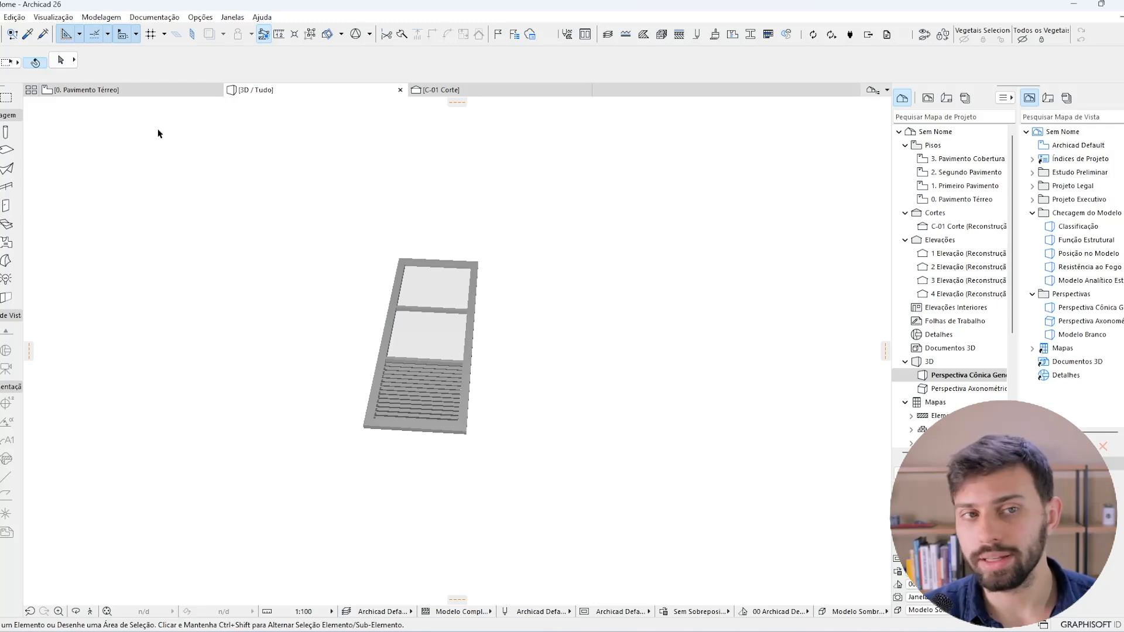
click(142, 90)
drag(612, 557, 367, 158)
click(594, 527)
drag(594, 526, 281, 160)
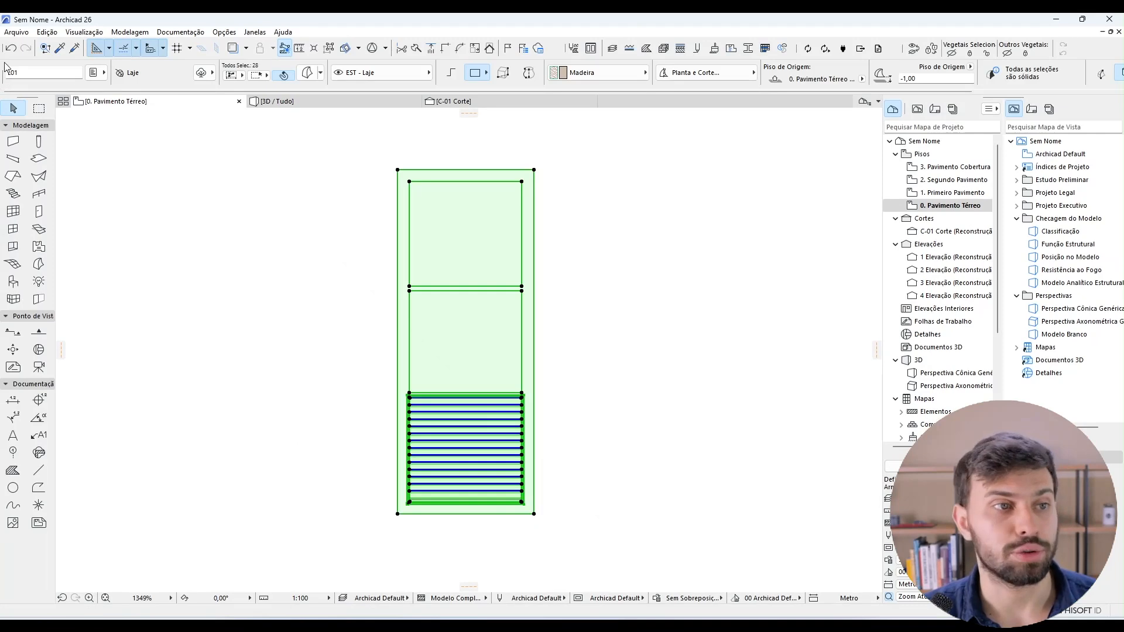
Save the selection as a window sash in Biblioteca Interna, replacing the existing Caixilho de Janela 1.gsm.
click(16, 32)
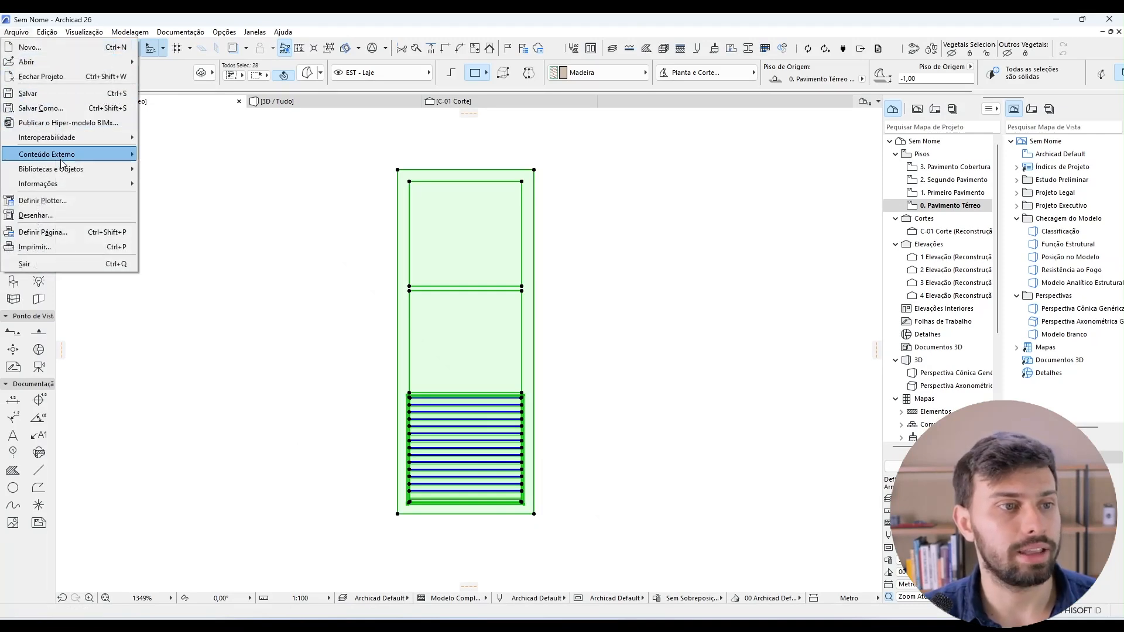
mouse_move(70, 168)
mouse_move(228, 261)
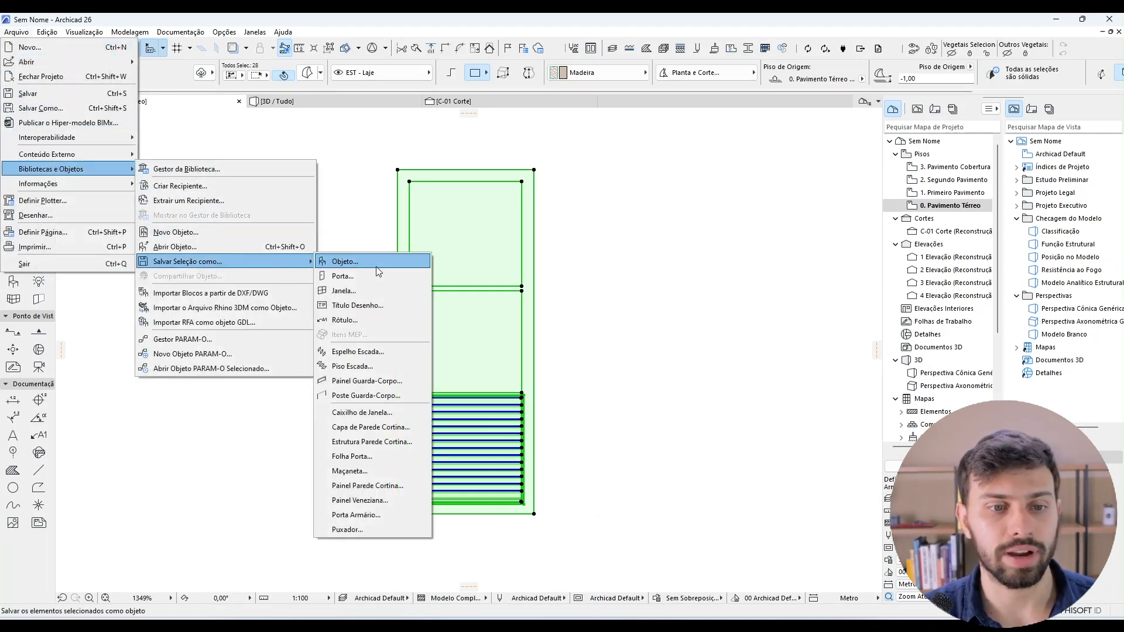
click(397, 412)
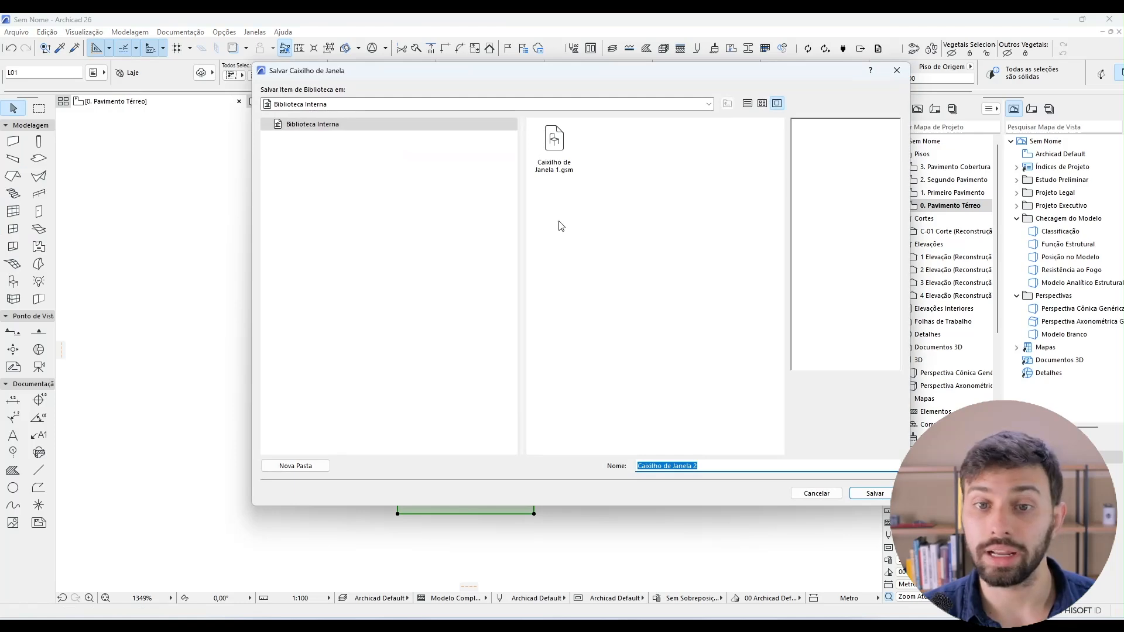
click(554, 166)
click(878, 494)
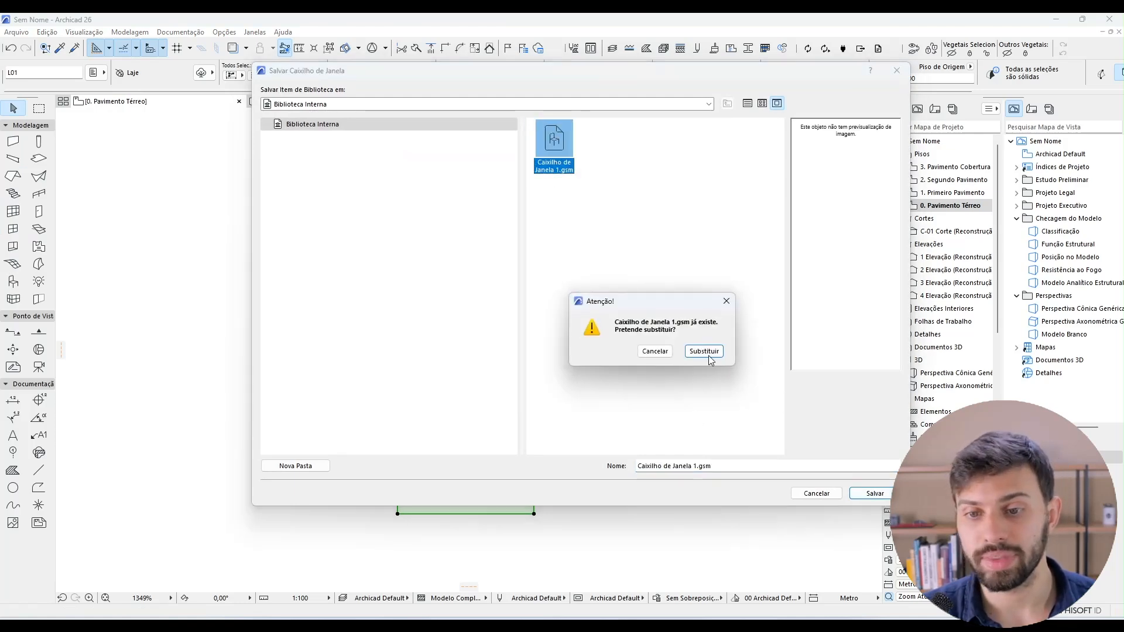
click(708, 354)
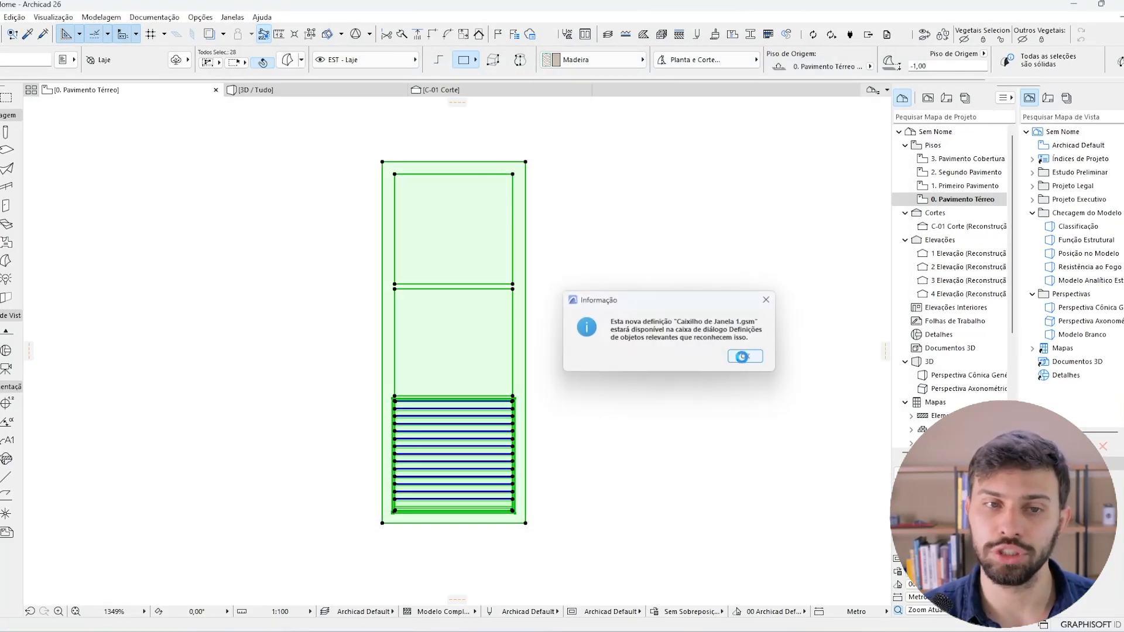
click(742, 356)
key(Escape)
Examine the wall window with the recoloured custom sash in the 3D view.
click(351, 91)
middle_drag(595, 261, 427, 395)
middle_drag(556, 274, 420, 398)
mouse_move(559, 351)
shift+middle_down()
mouse_move(504, 336)
mouse_move(501, 346)
mouse_move(510, 333)
shift+middle_up()
scroll(437, 341, up, 2)
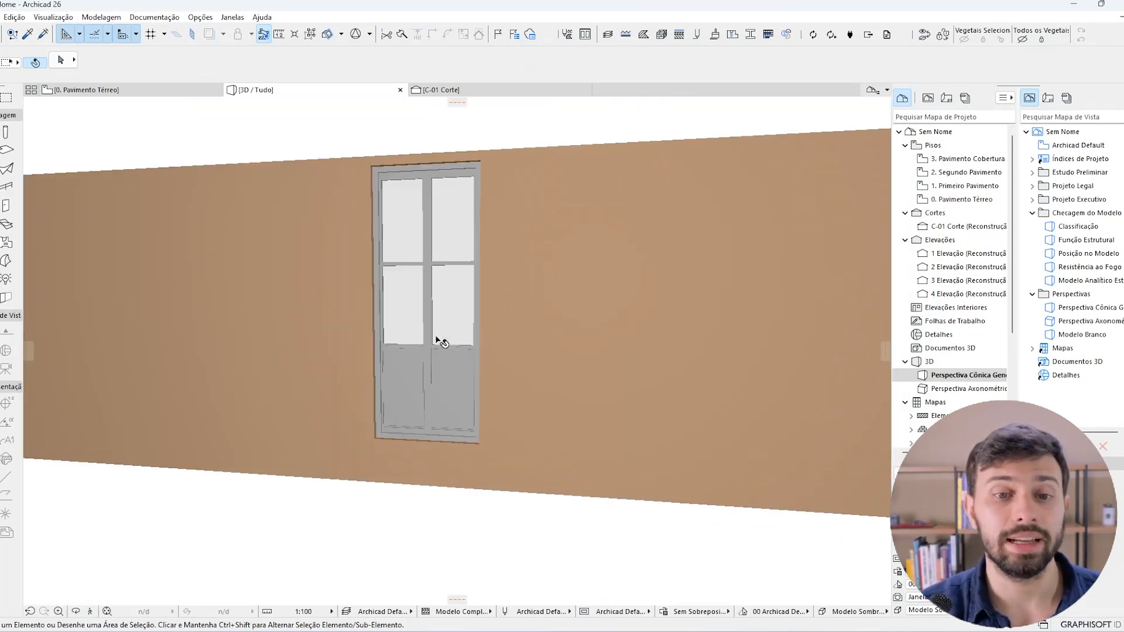